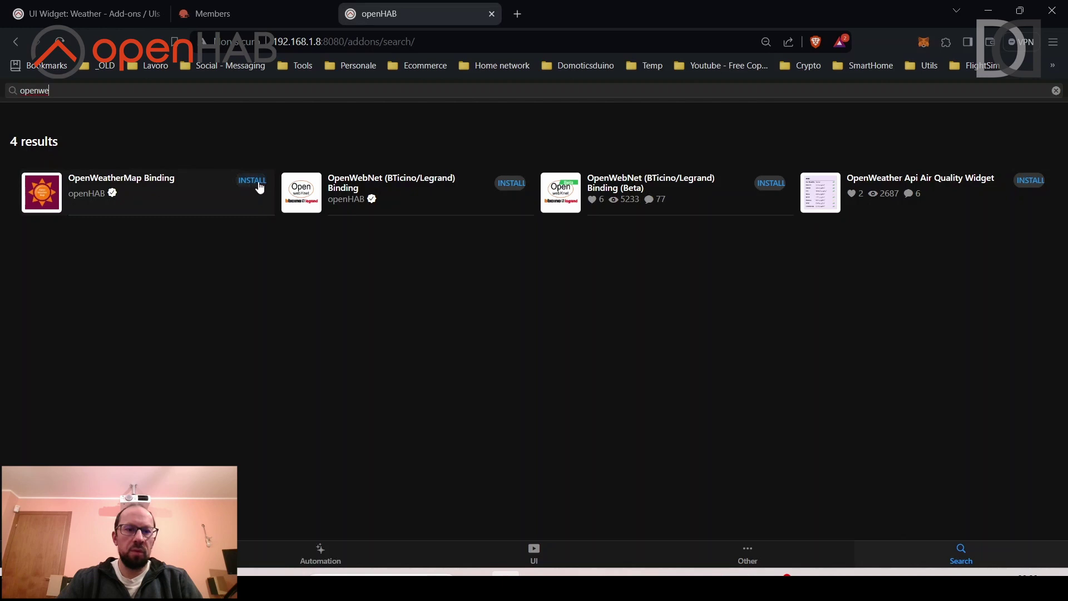
# Install the OpenWeatherMap Binding from the 'openwe' add-on search results.
pyautogui.click(258, 182)
pyautogui.click(517, 514)
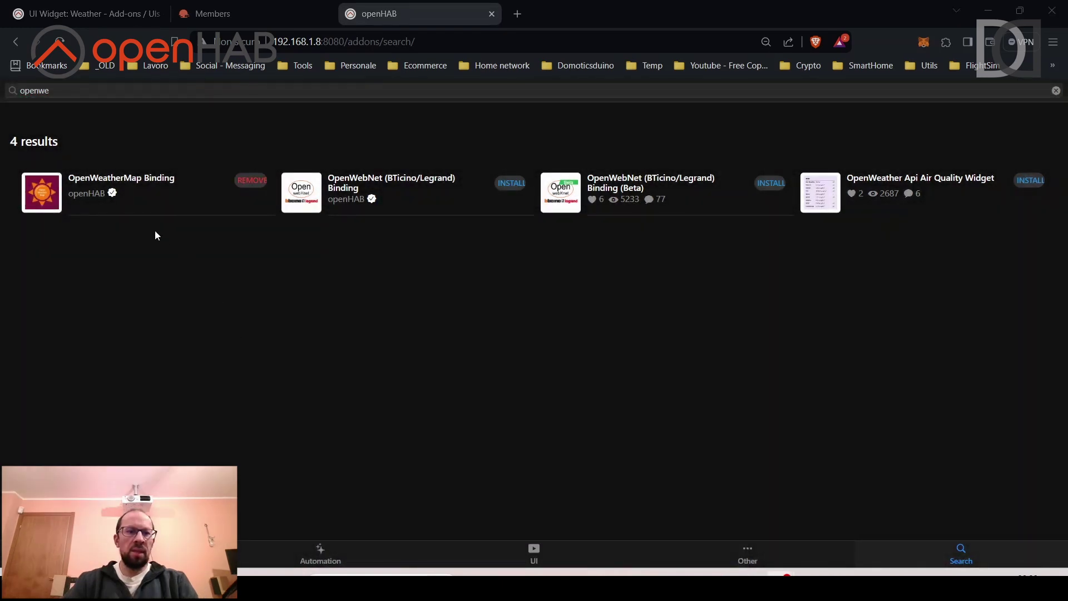
# Read the Prerequisites in the UI Widget: Weather post, then go to the OpenWeather sign-in page.
pyautogui.click(72, 12)
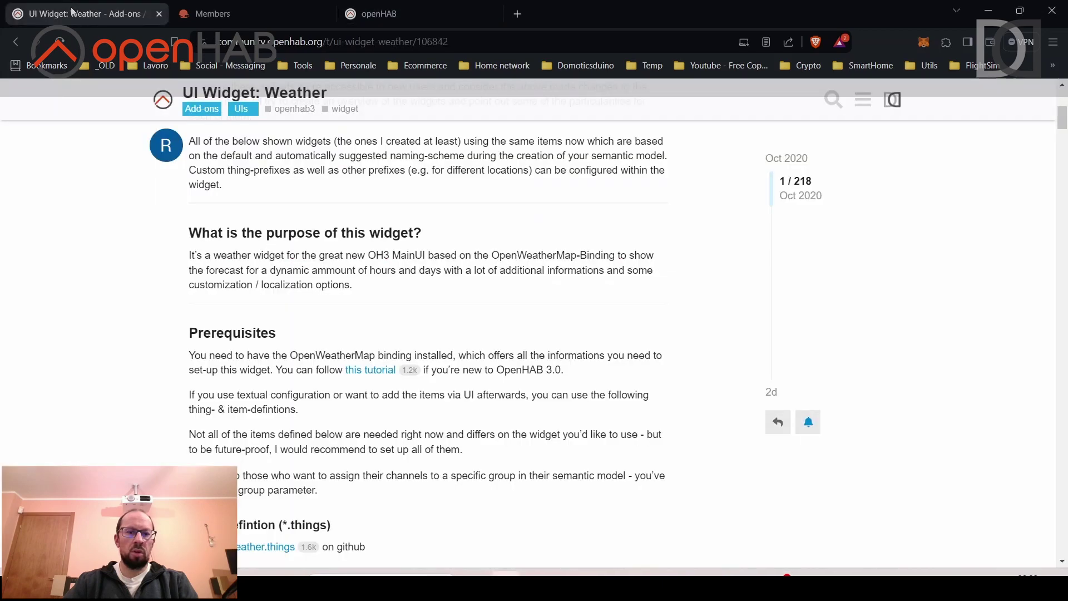
pyautogui.scroll(-1, 234, 234)
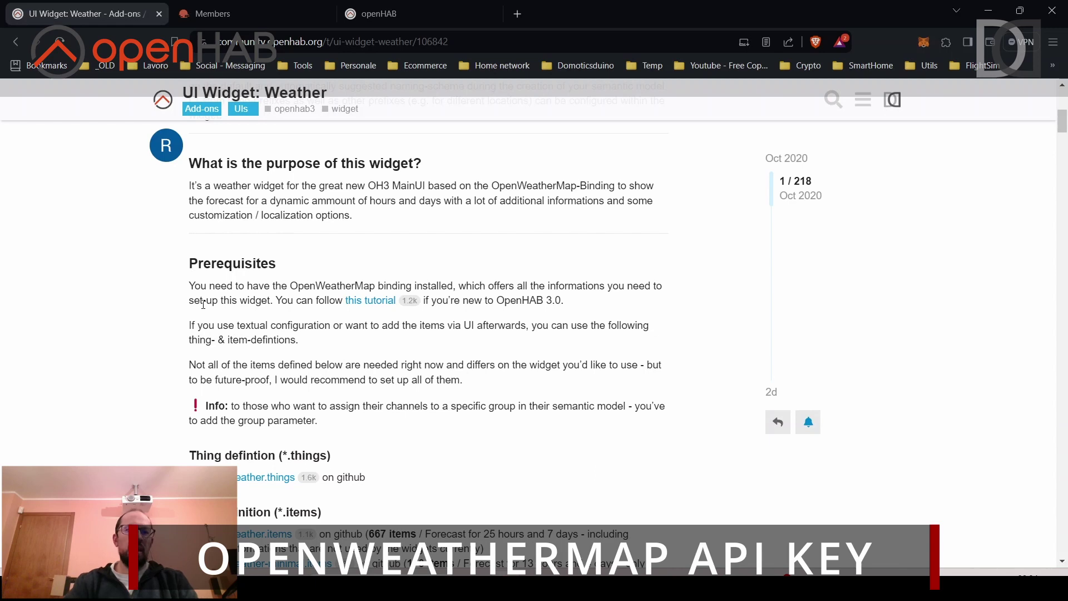
pyautogui.click(229, 12)
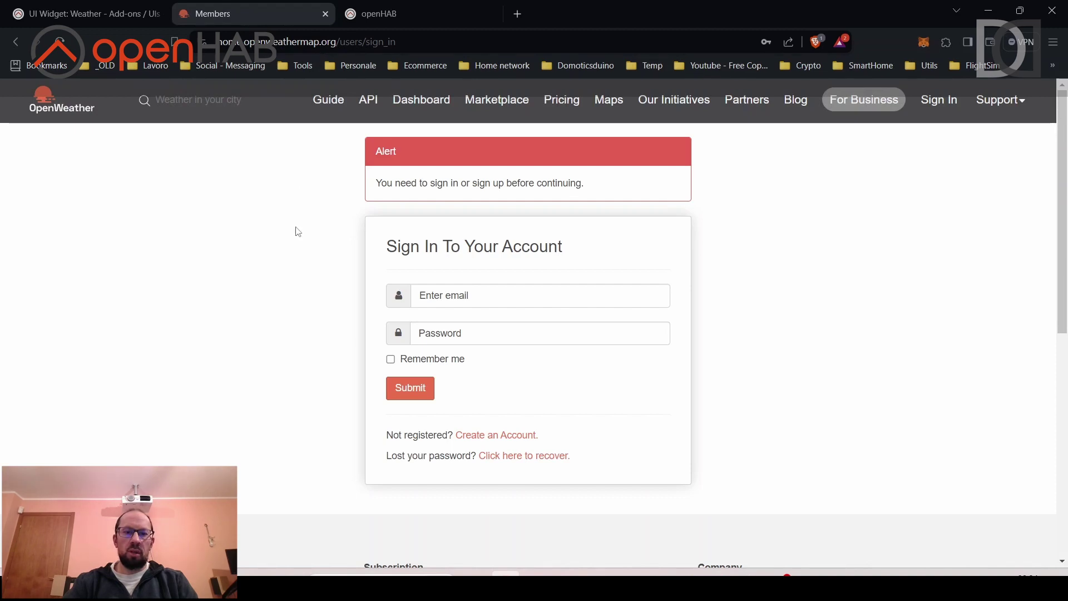
# Sign in to OpenWeatherMap with the saved login, remembered, and go to My API keys.
pyautogui.click(495, 293)
pyautogui.click(512, 330)
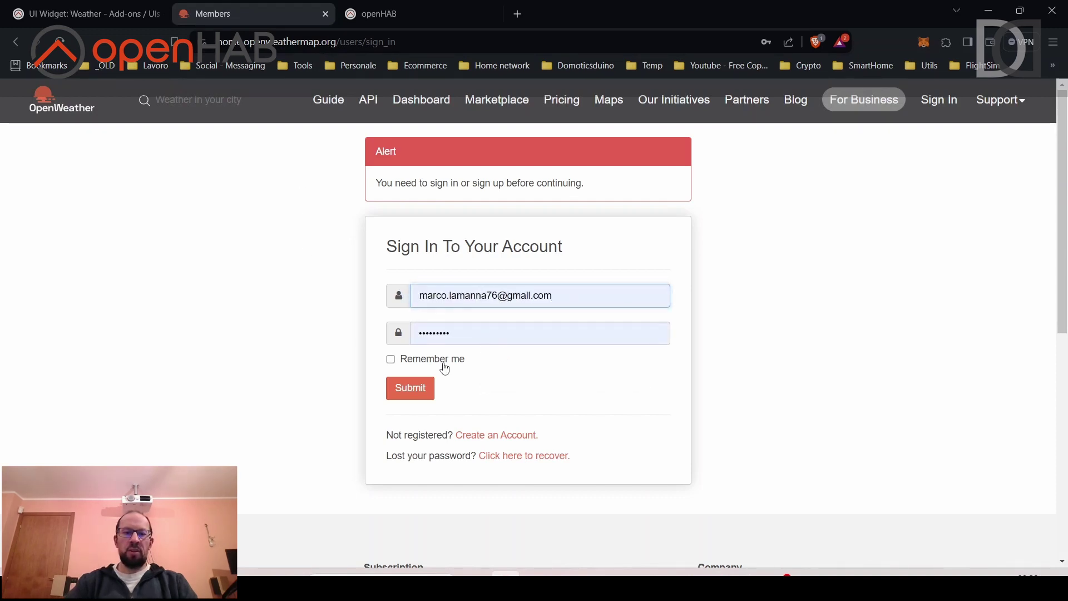
pyautogui.click(445, 368)
pyautogui.click(410, 388)
pyautogui.click(940, 103)
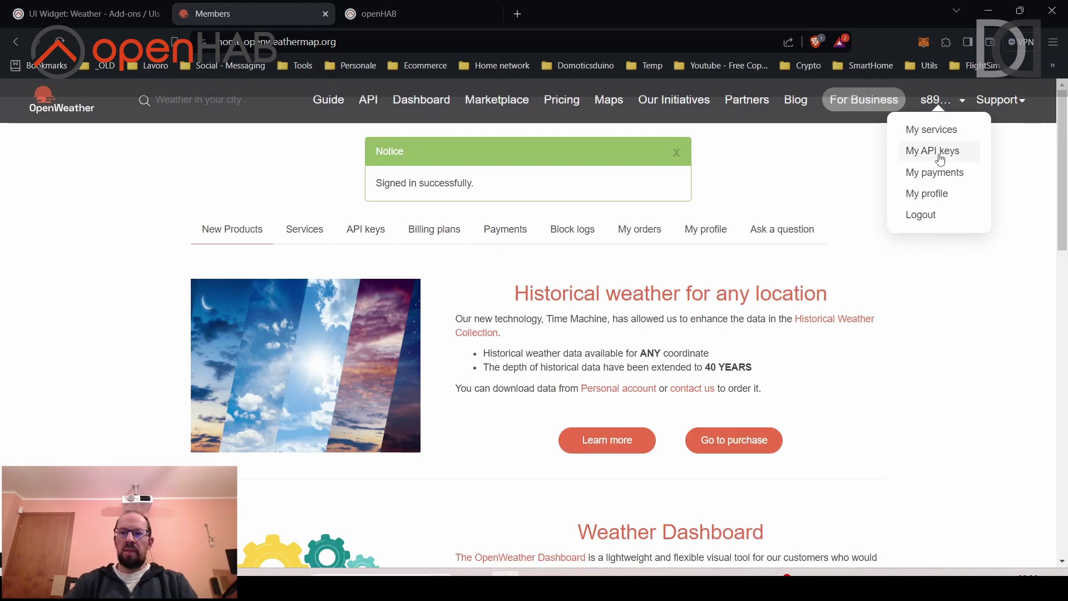
pyautogui.click(940, 156)
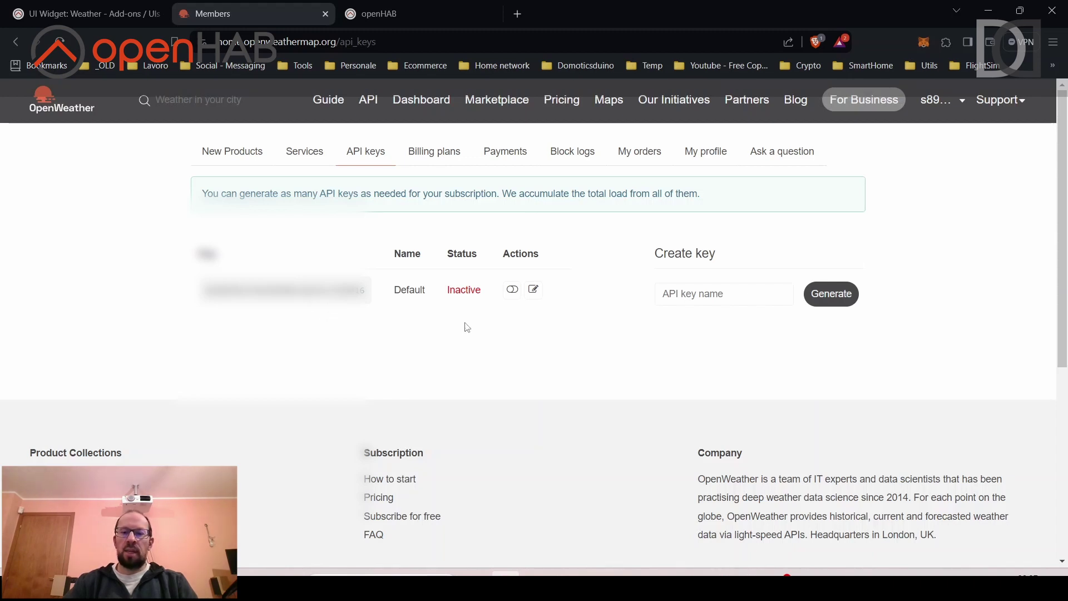
# Generate a new API key named openhab4 and copy its value.
pyautogui.click(717, 293)
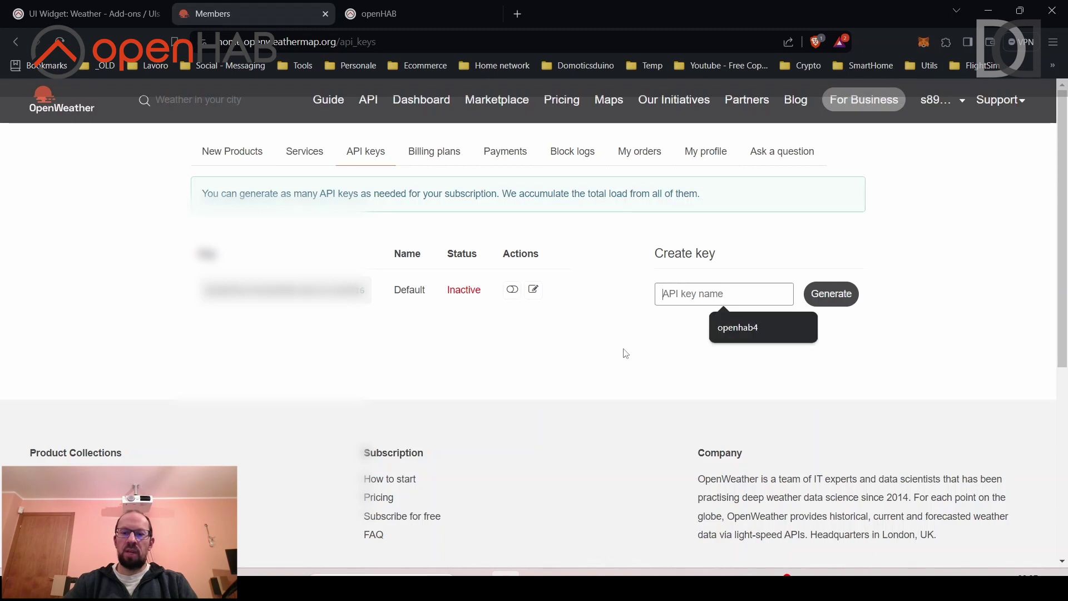
pyautogui.write('o')
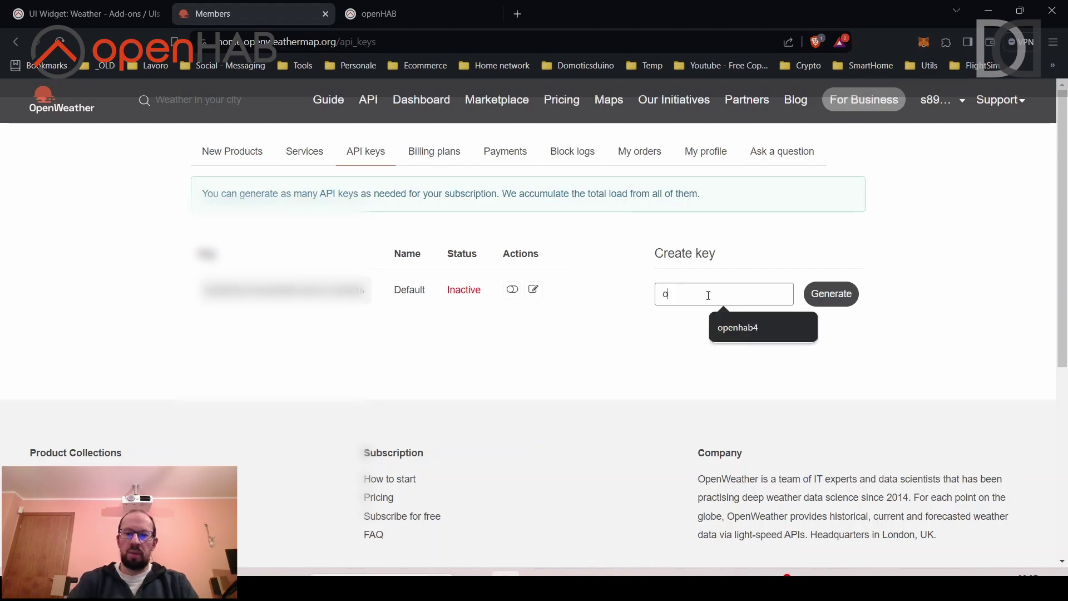
pyautogui.write('penhab4')
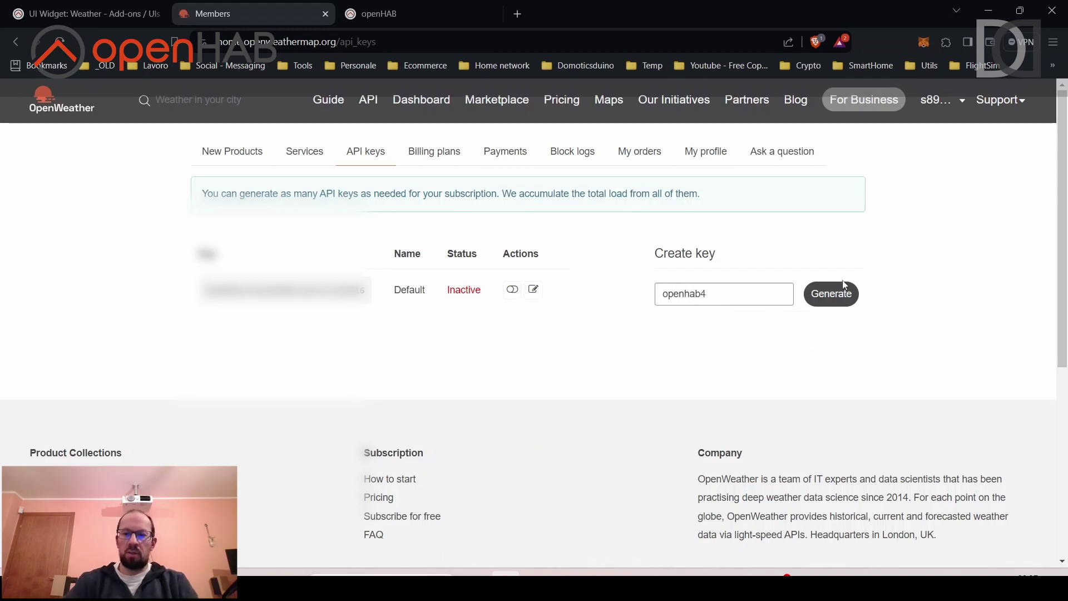
pyautogui.click(834, 301)
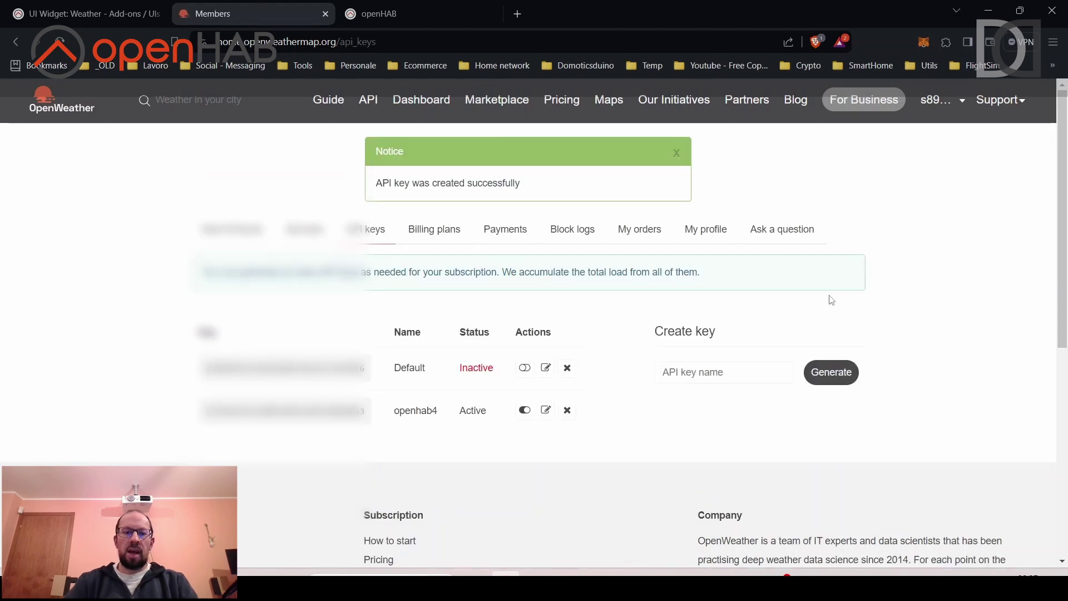
pyautogui.scroll(-1, 481, 296)
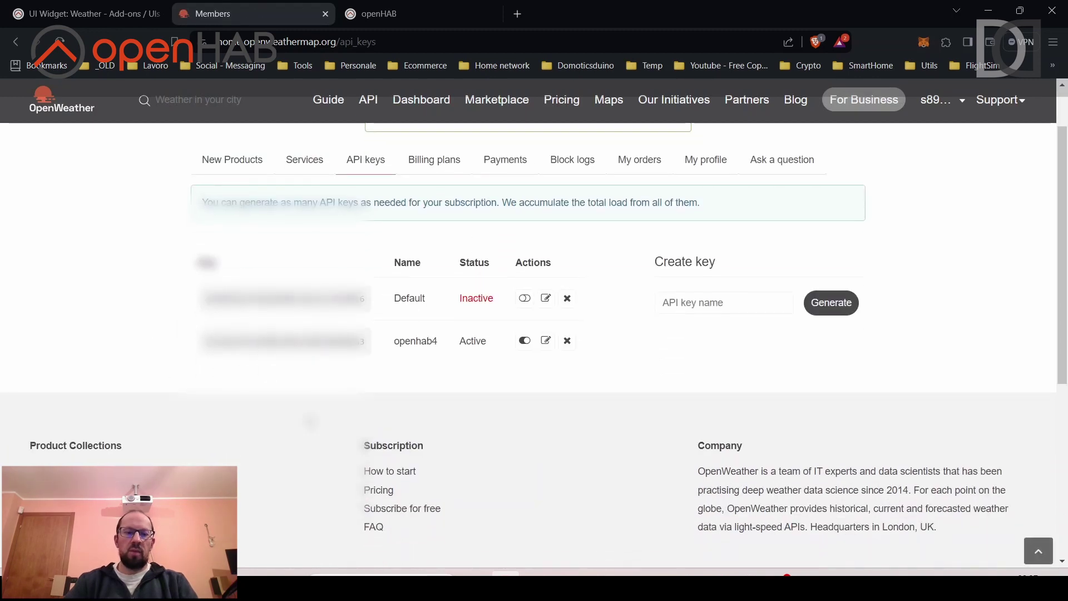
pyautogui.doubleClick(283, 341)
pyautogui.rightClick(297, 340)
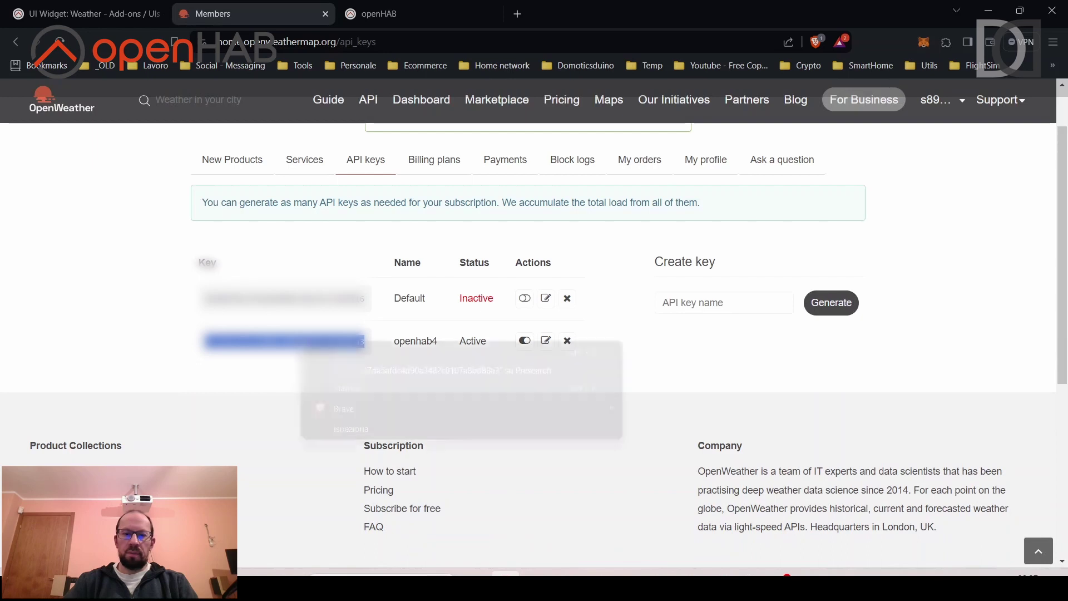
pyautogui.click(334, 354)
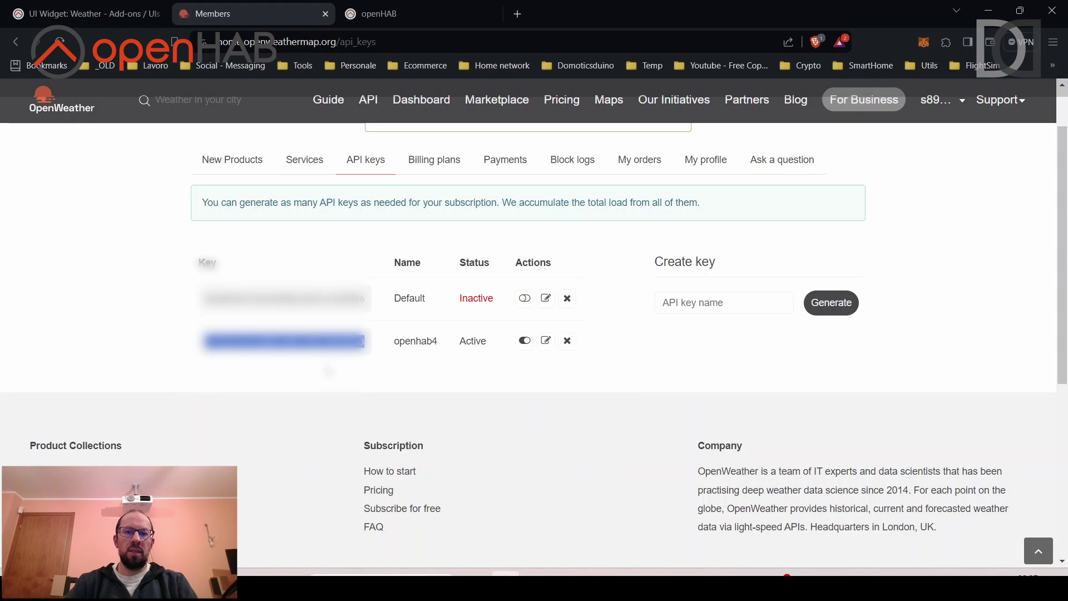
pyautogui.click(328, 371)
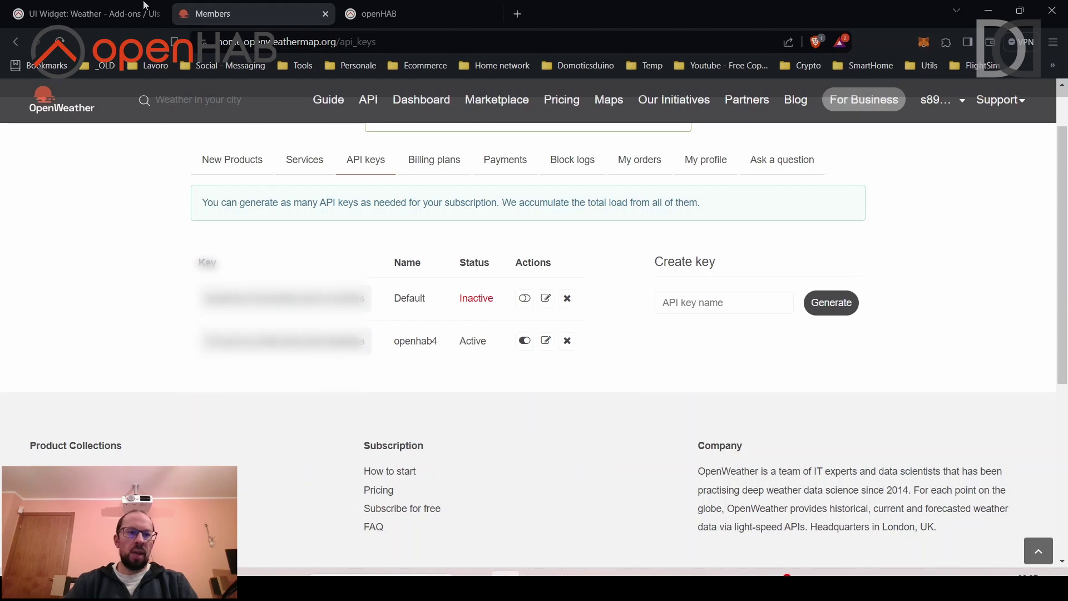
# Open the owm-weather.things link from the forum post's Thing definition in a new tab.
pyautogui.click(64, 18)
pyautogui.scroll(-2, 283, 313)
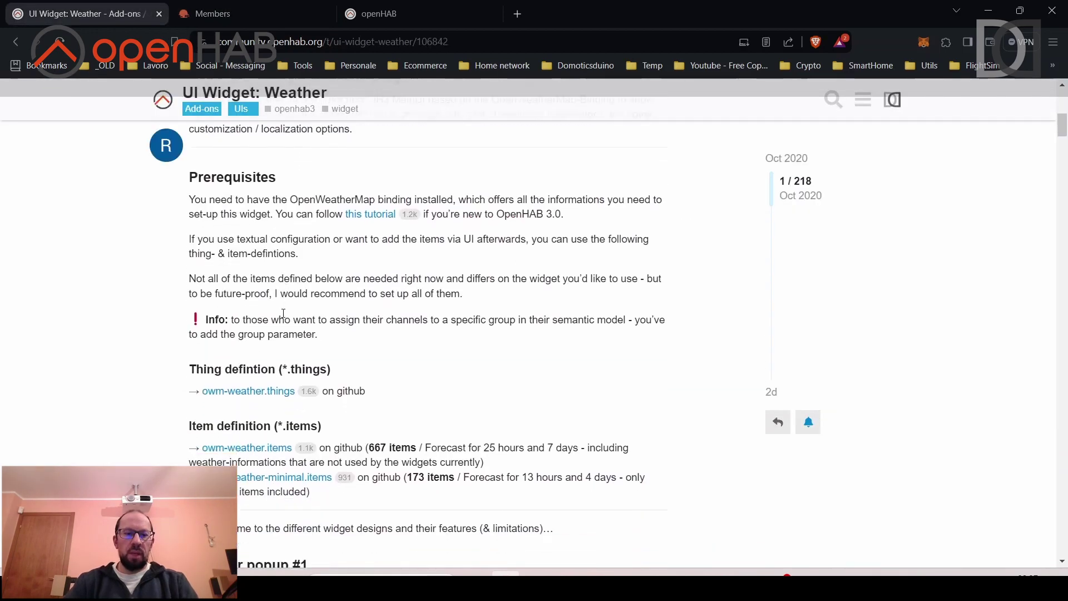
pyautogui.scroll(-2, 283, 313)
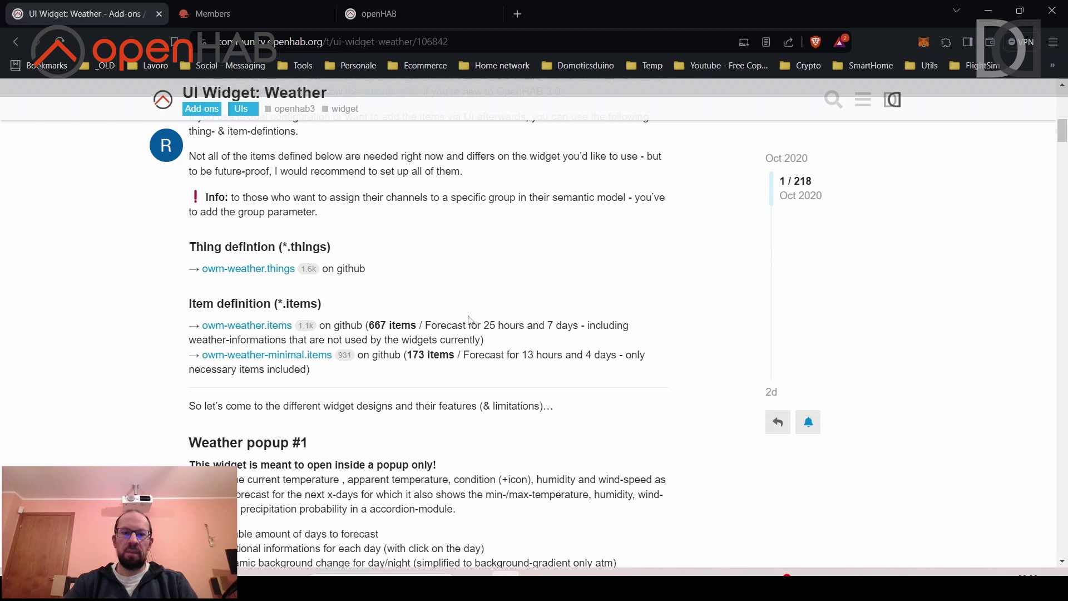
pyautogui.rightClick(254, 275)
pyautogui.click(278, 282)
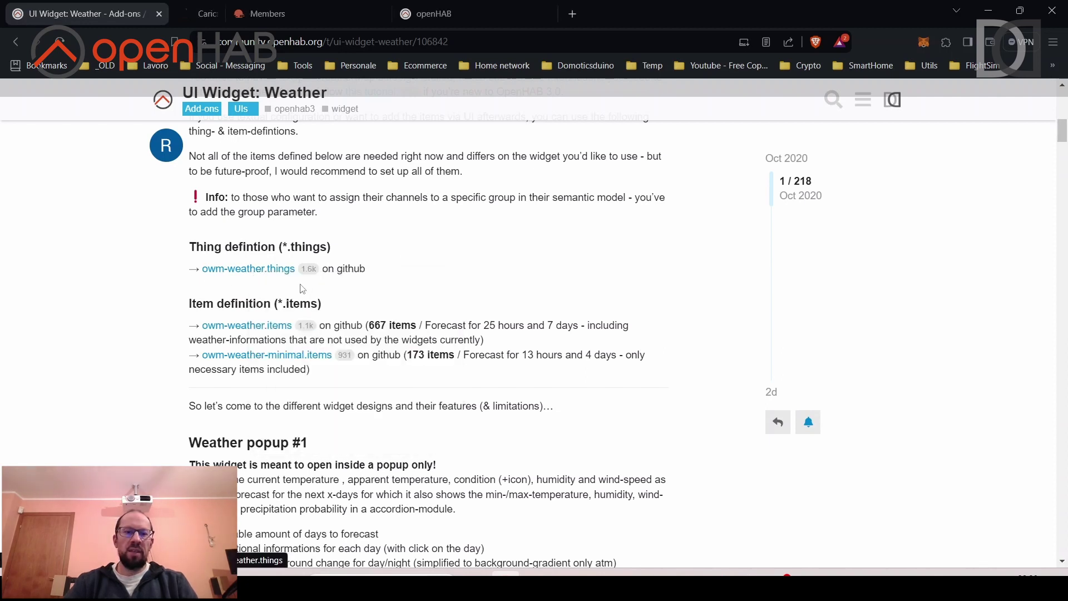
# Select the four-line Bridge definition in the GitHub owm-weather.things file, then switch to VS Code.
pyautogui.click(231, 11)
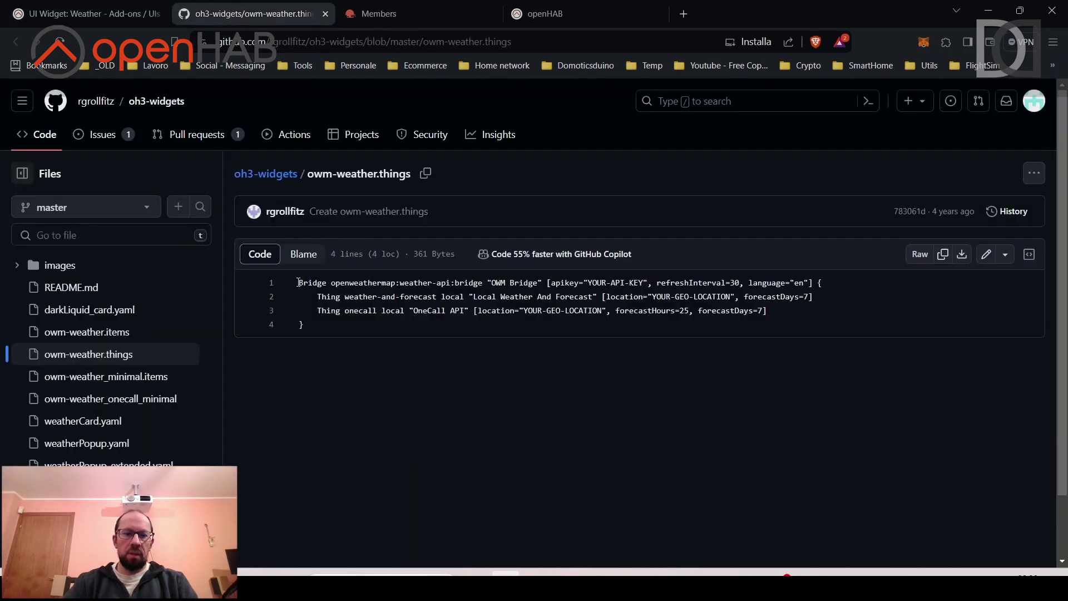
pyautogui.moveTo(298, 282); pyautogui.dragTo(318, 324)
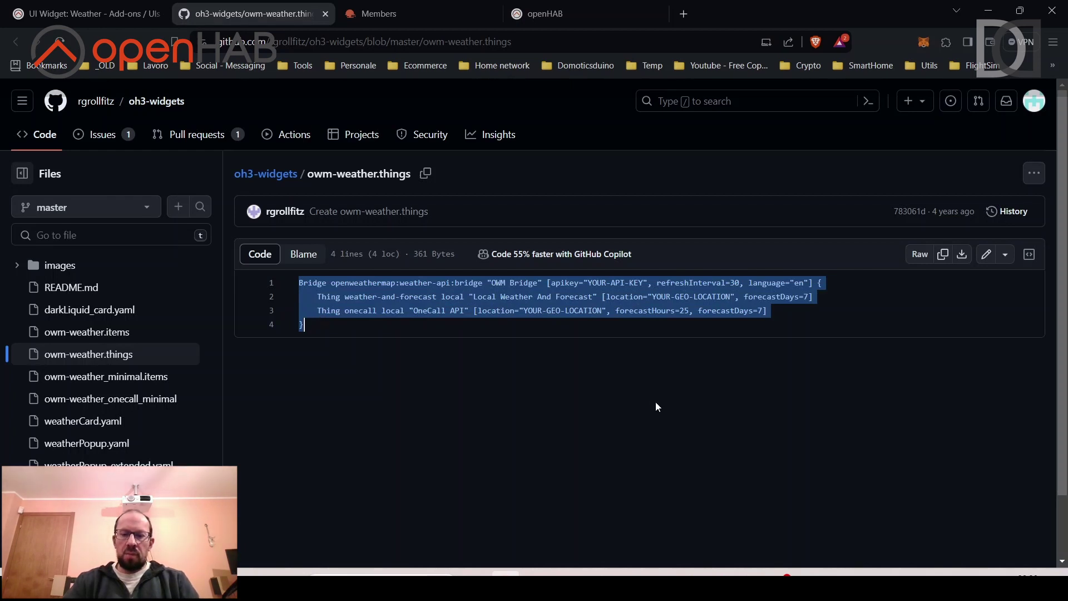
pyautogui.hotkey('alt', 'Tab')
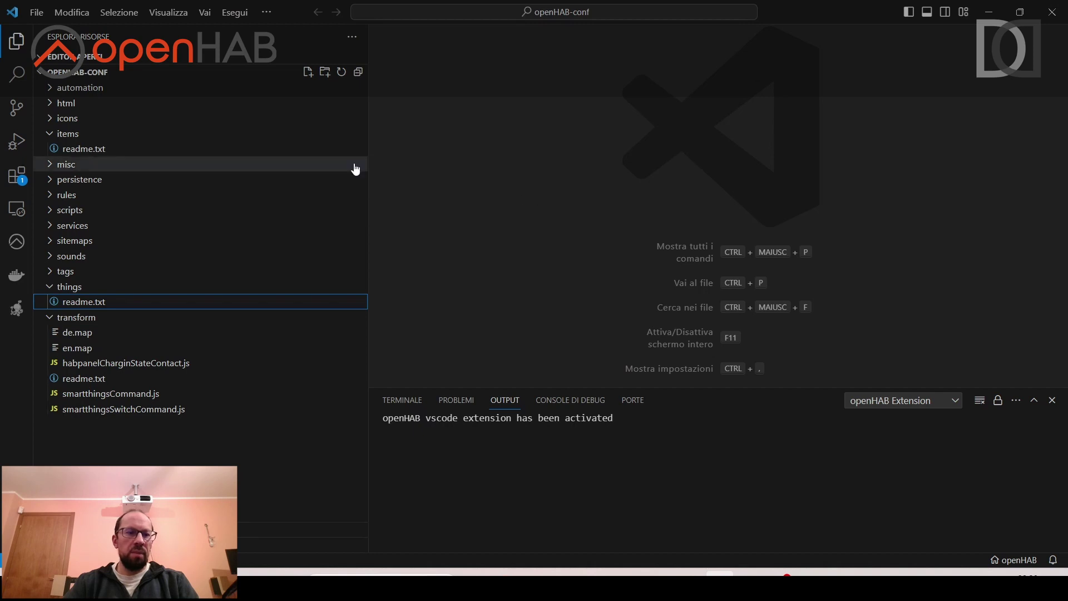
# Create a new file named owm-things.things in the openHAB-conf things folder.
pyautogui.click(77, 288)
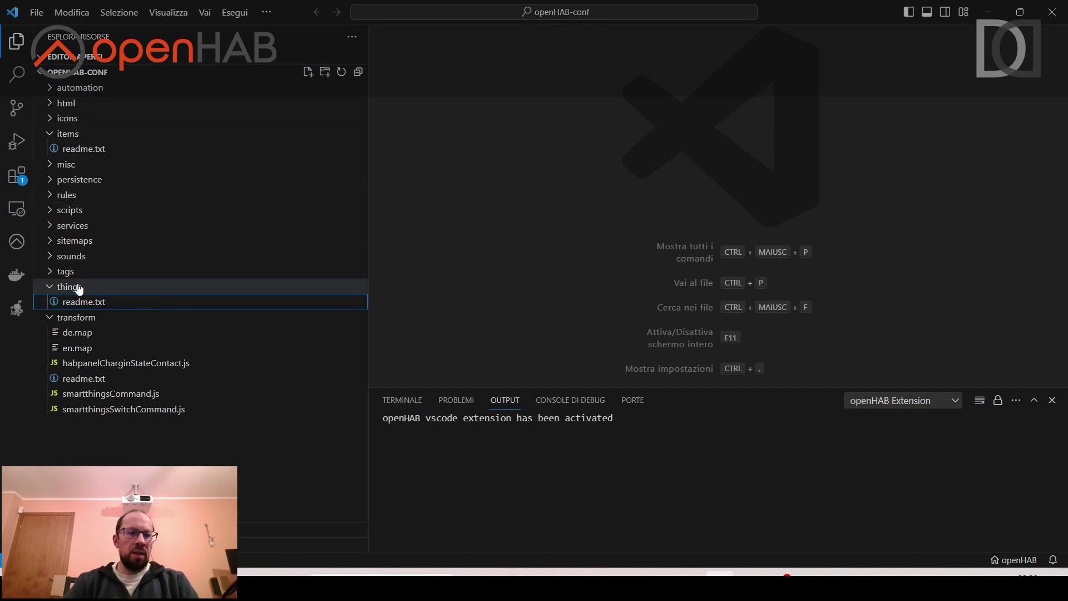
pyautogui.click(78, 288)
pyautogui.rightClick(77, 290)
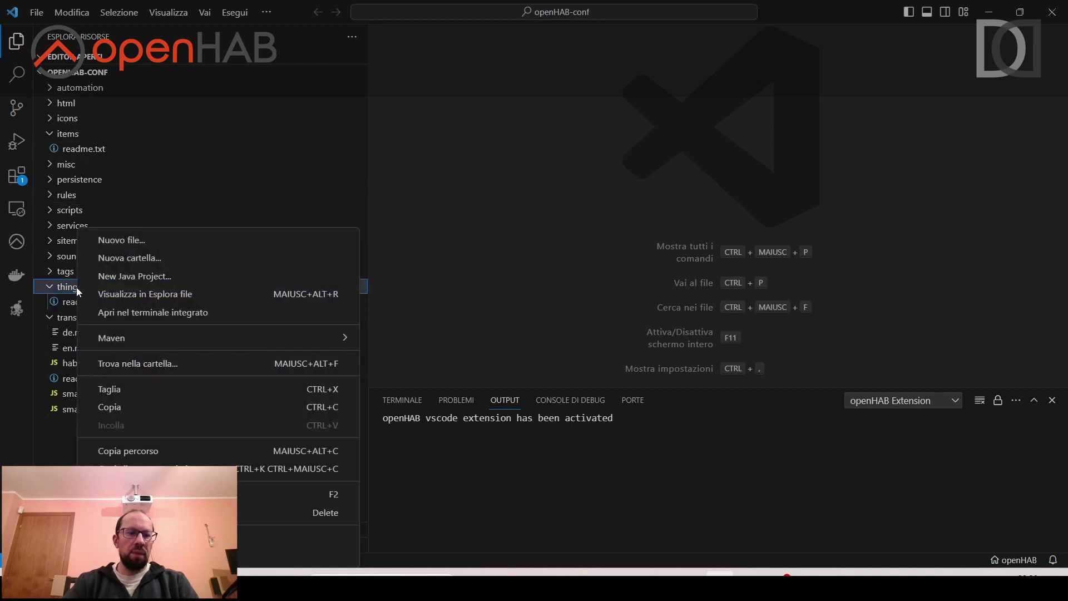
pyautogui.click(123, 241)
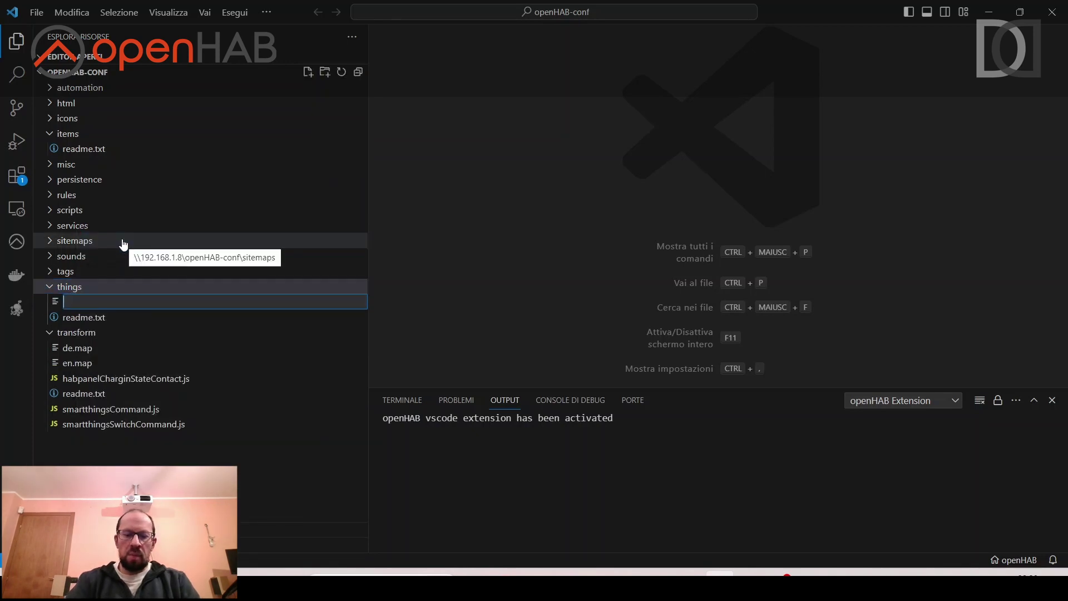
pyautogui.write('owm-thin')
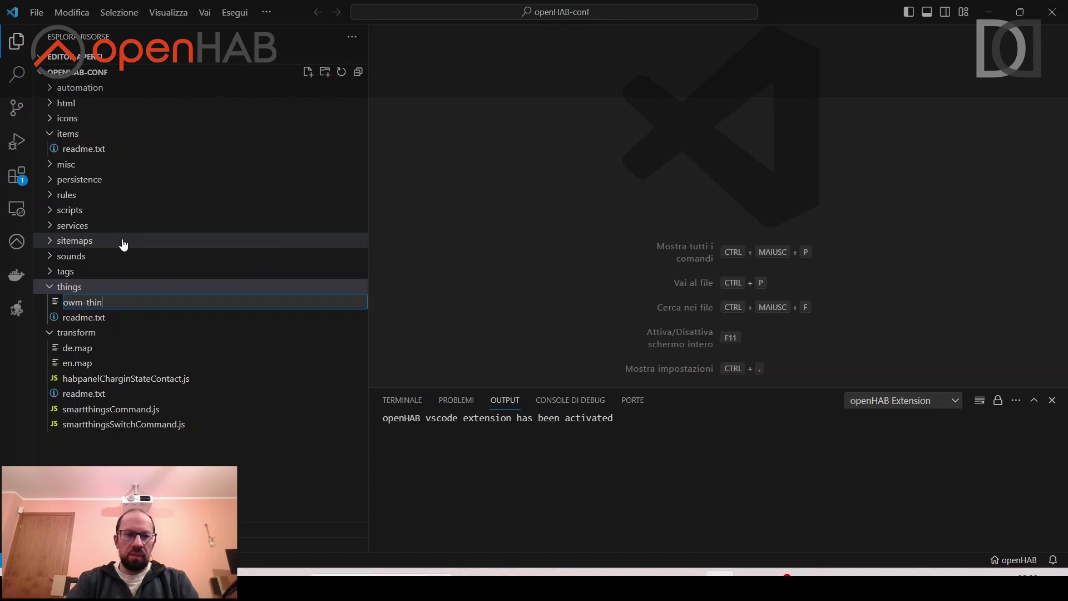
pyautogui.write('gs')
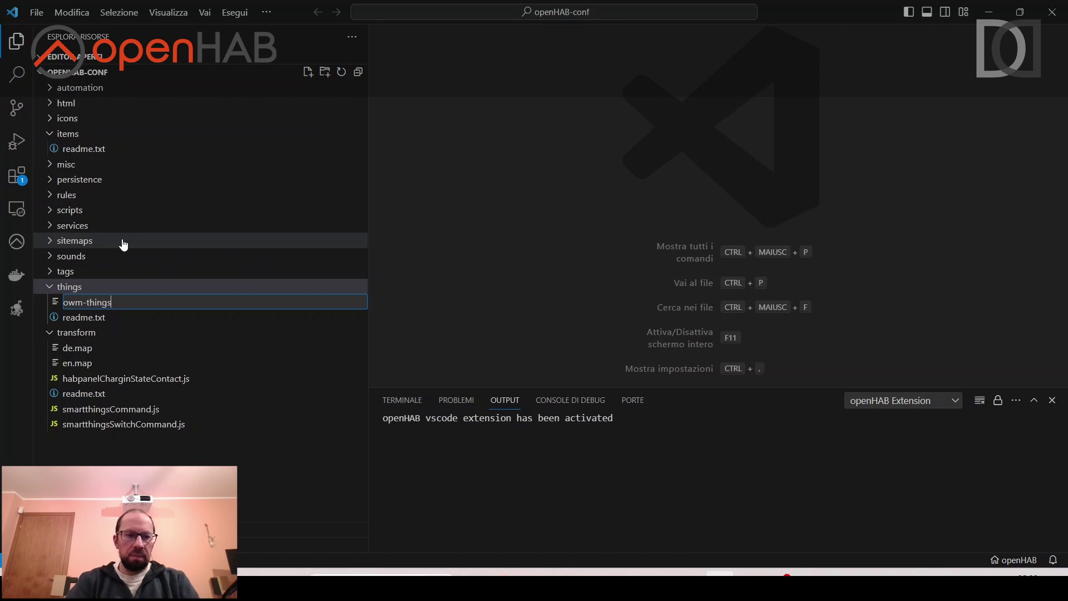
pyautogui.write('.things')
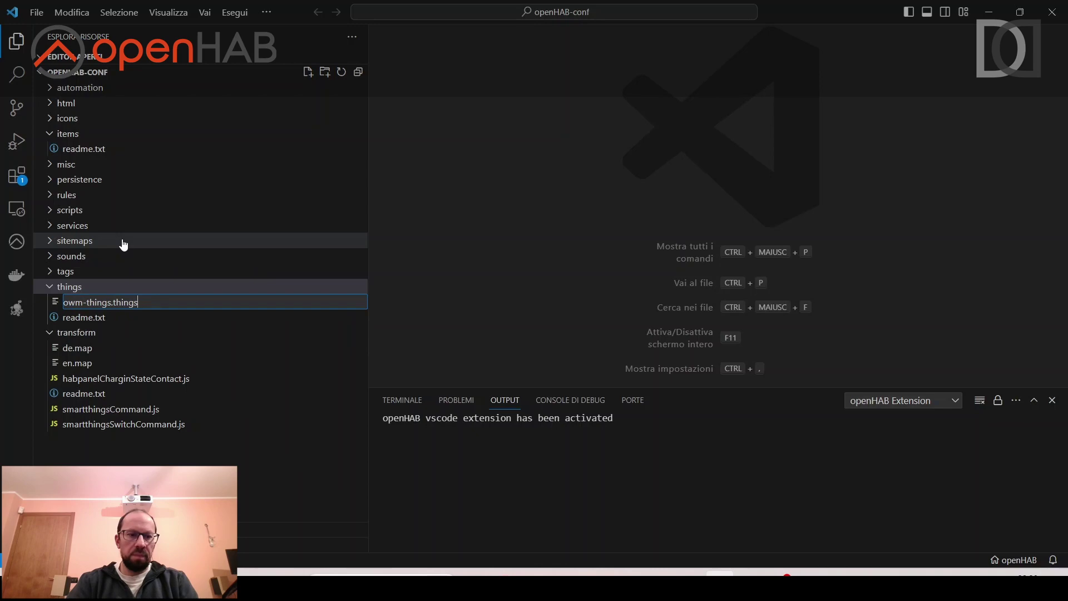
pyautogui.press('Return')
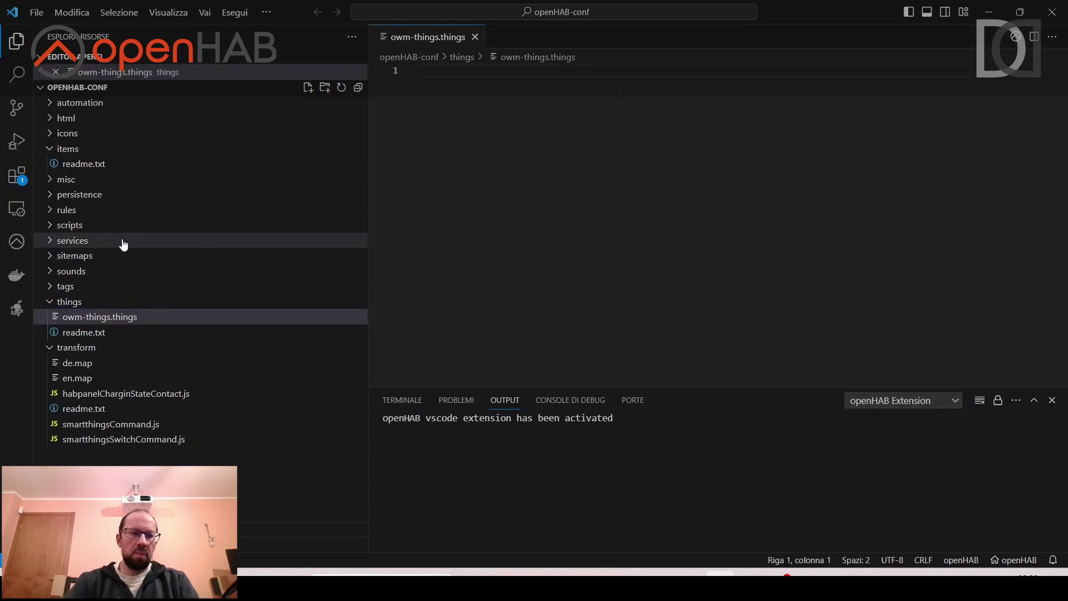
pyautogui.hotkey('alt', 'Tab')
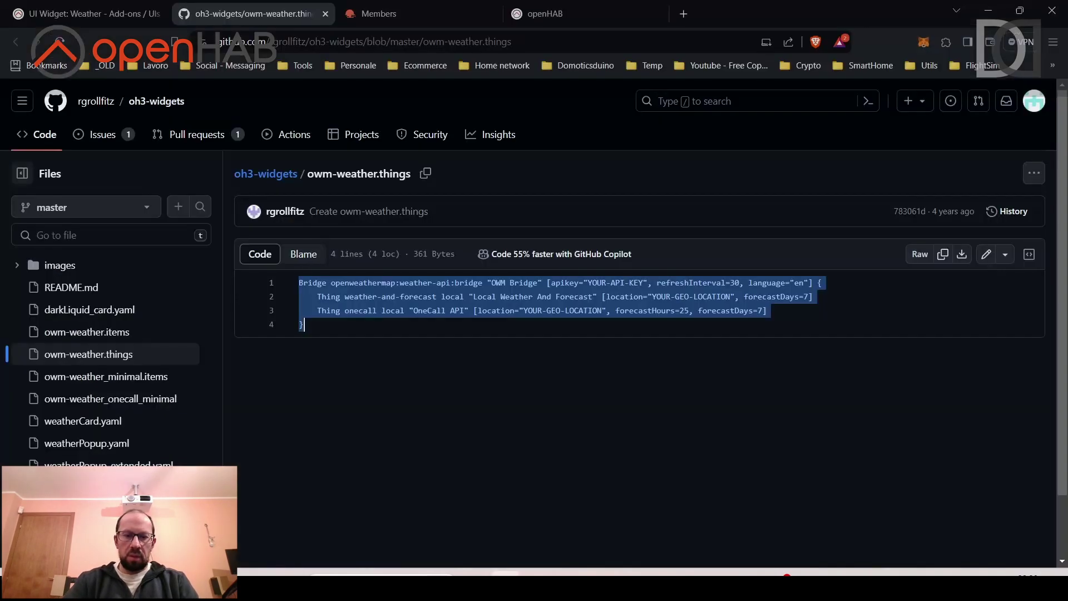
pyautogui.click(65, 8)
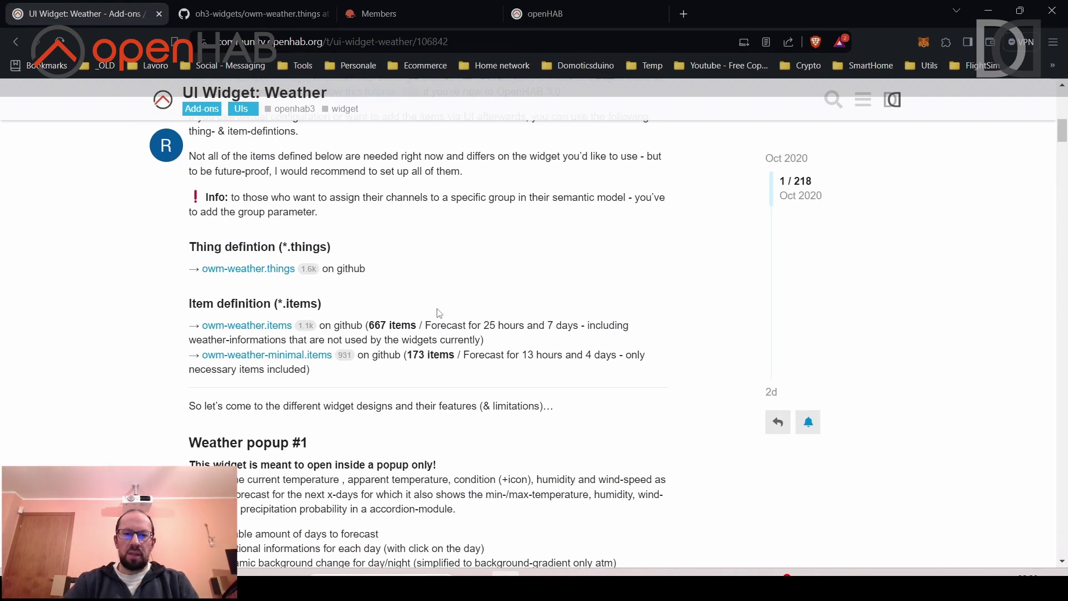
pyautogui.hotkey('alt', 'Tab')
# Rename owm-things.things to owm-weather.things and place the caret in the empty file.
pyautogui.click(100, 321)
pyautogui.press('F2')
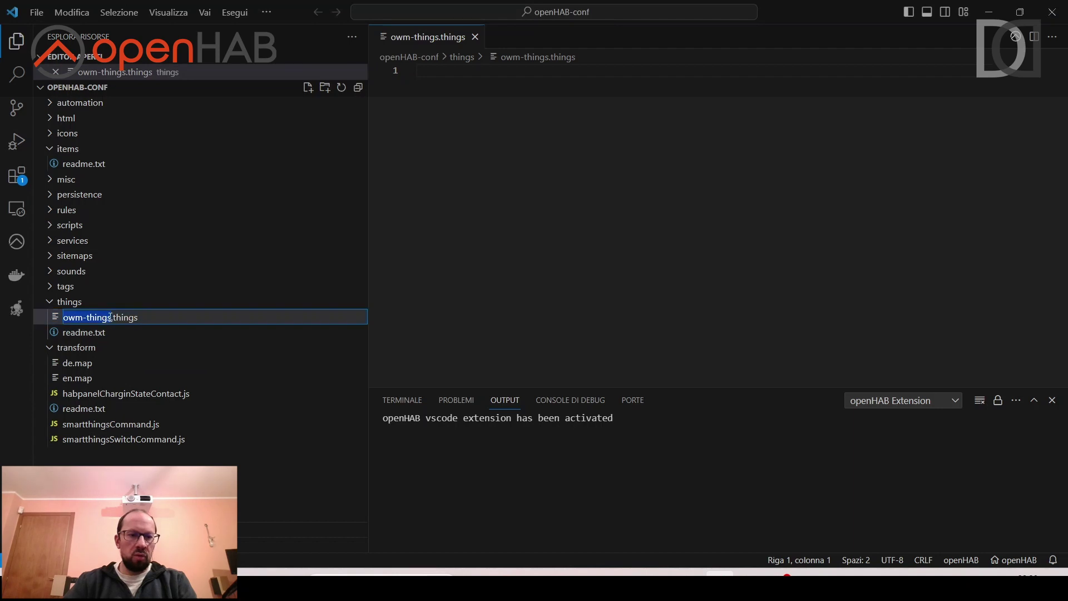
pyautogui.click(110, 317)
pyautogui.press('BackSpace')
pyautogui.press('BackSpace')
pyautogui.press('BackSpace')
pyautogui.press('BackSpace')
pyautogui.press('BackSpace')
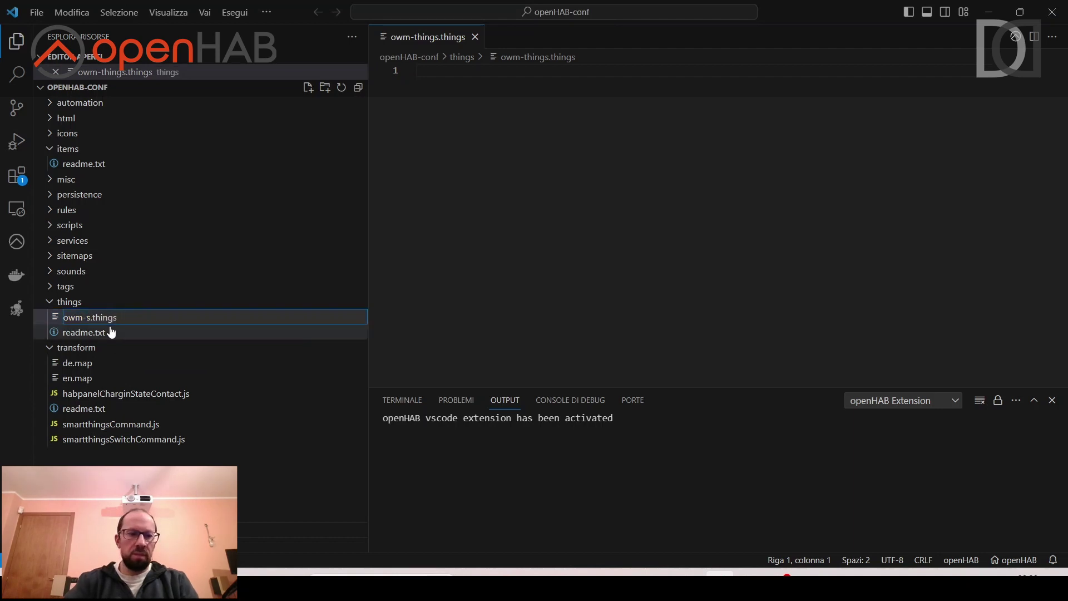
pyautogui.press('Delete')
pyautogui.write('weather')
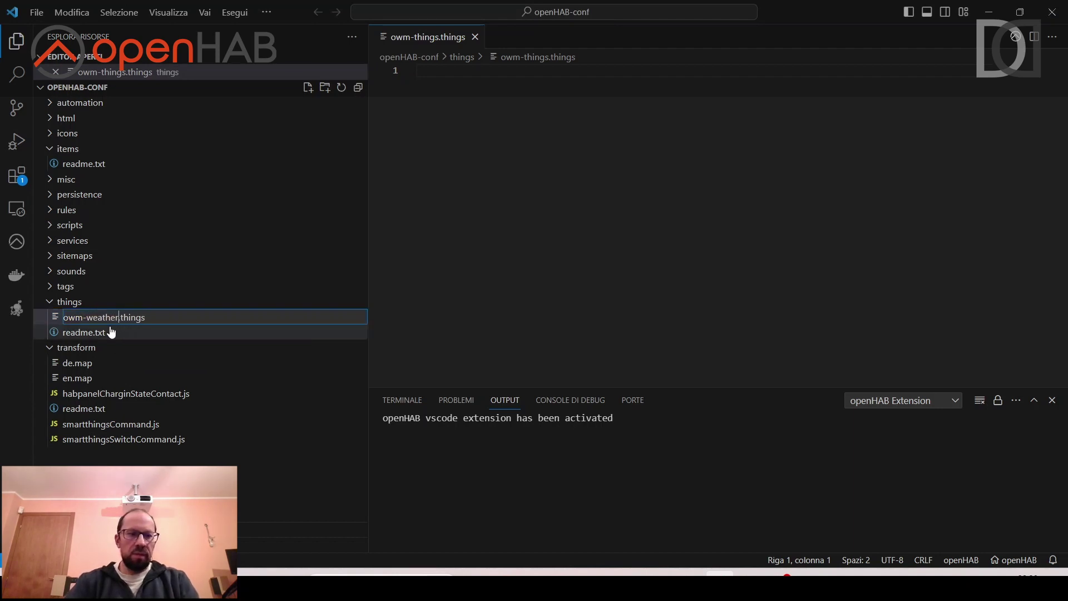
pyautogui.press('Return')
pyautogui.click(524, 146)
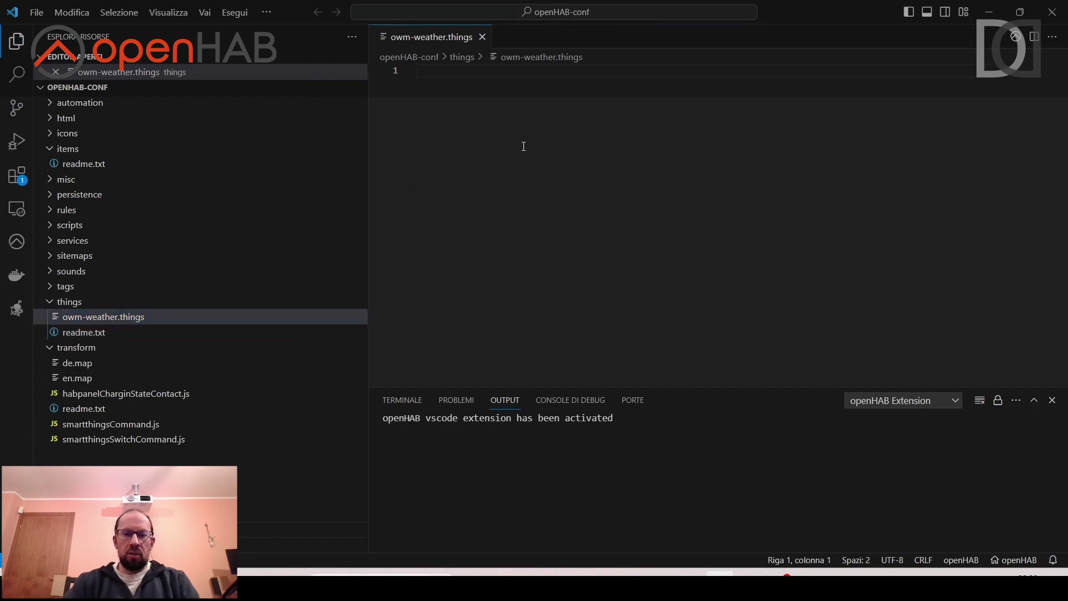
# Paste the Bridge and Thing definitions, replace the API key placeholder, and set refreshInterval to 60.
pyautogui.hotkey('ctrl', 'v')
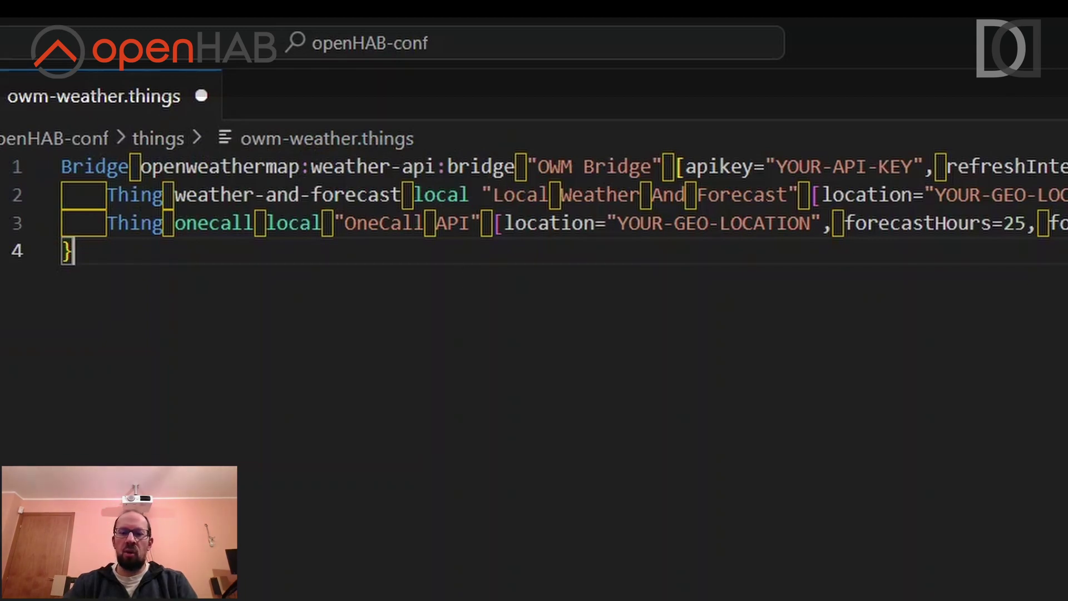
pyautogui.hscroll(1, 493, 172)
pyautogui.hscroll(3, 493, 173)
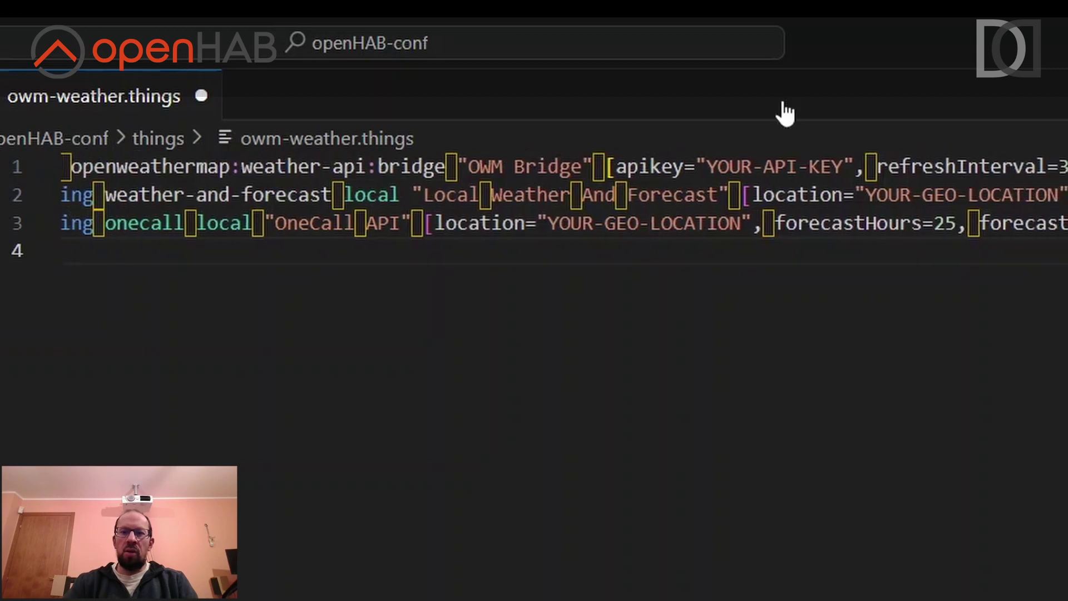
pyautogui.moveTo(719, 167)
pyautogui.mouseDown()
pyautogui.moveTo(706, 167)
pyautogui.moveTo(829, 167)
pyautogui.moveTo(708, 167)
pyautogui.mouseUp()
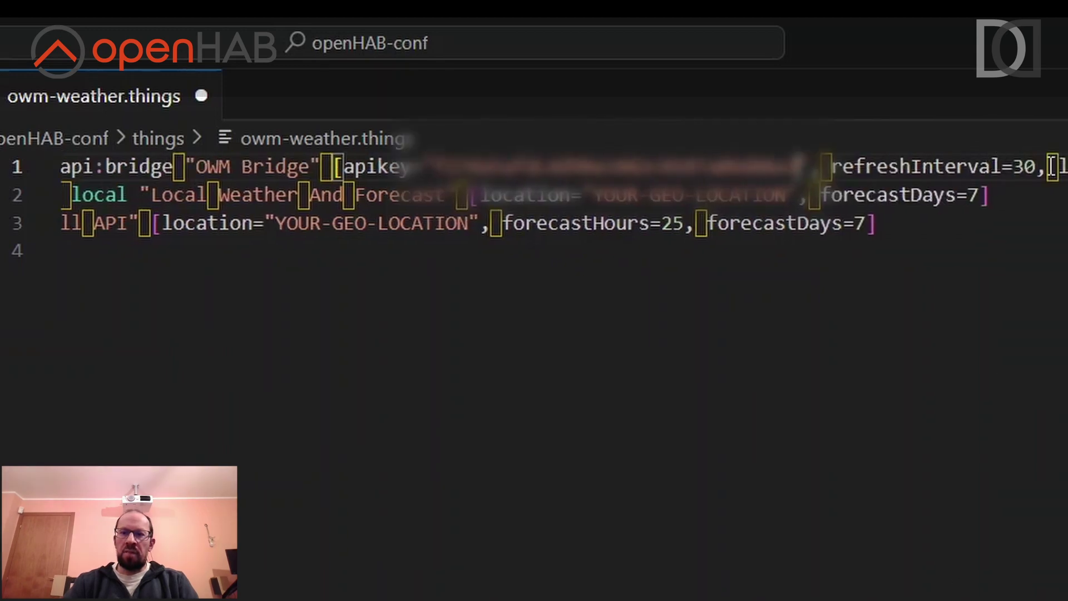
pyautogui.press('Right')
pyautogui.press('Right')
pyautogui.press('Right')
pyautogui.press('BackSpace')
pyautogui.write('6')
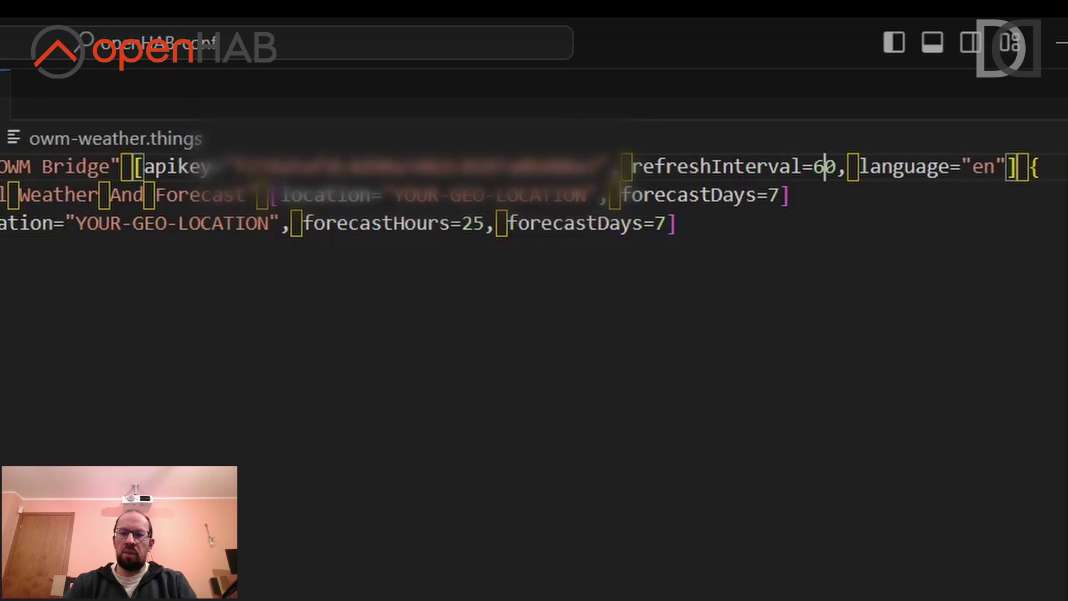
pyautogui.hscroll(-5, 839, 258)
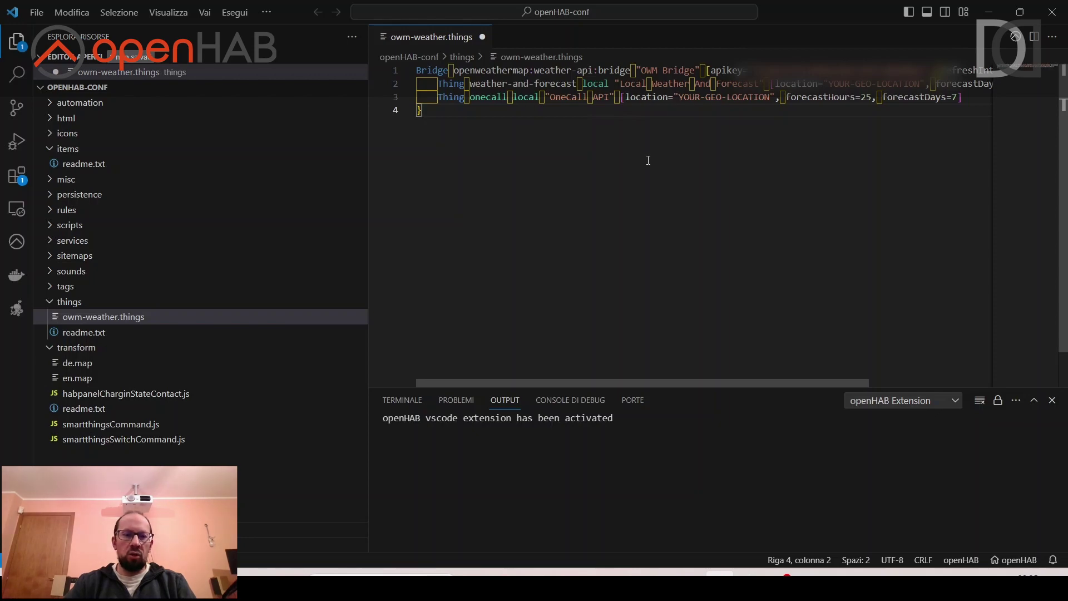
# Copy the Posizione coordinates from openHAB's Settings > Impostazioni Locali page.
pyautogui.hotkey('alt', 'Tab')
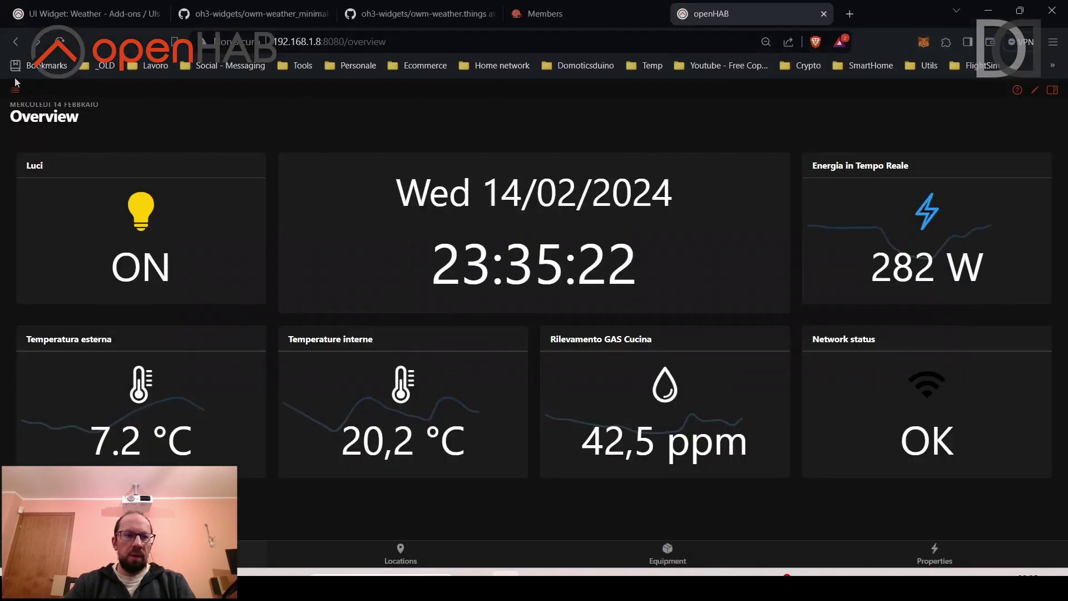
pyautogui.click(21, 94)
pyautogui.click(72, 357)
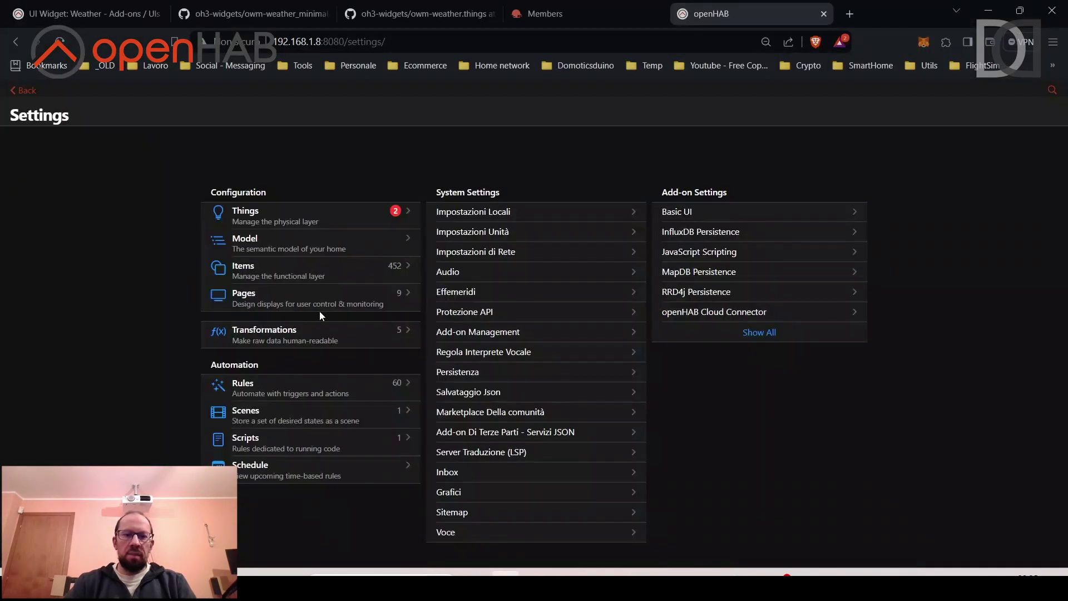
pyautogui.click(502, 217)
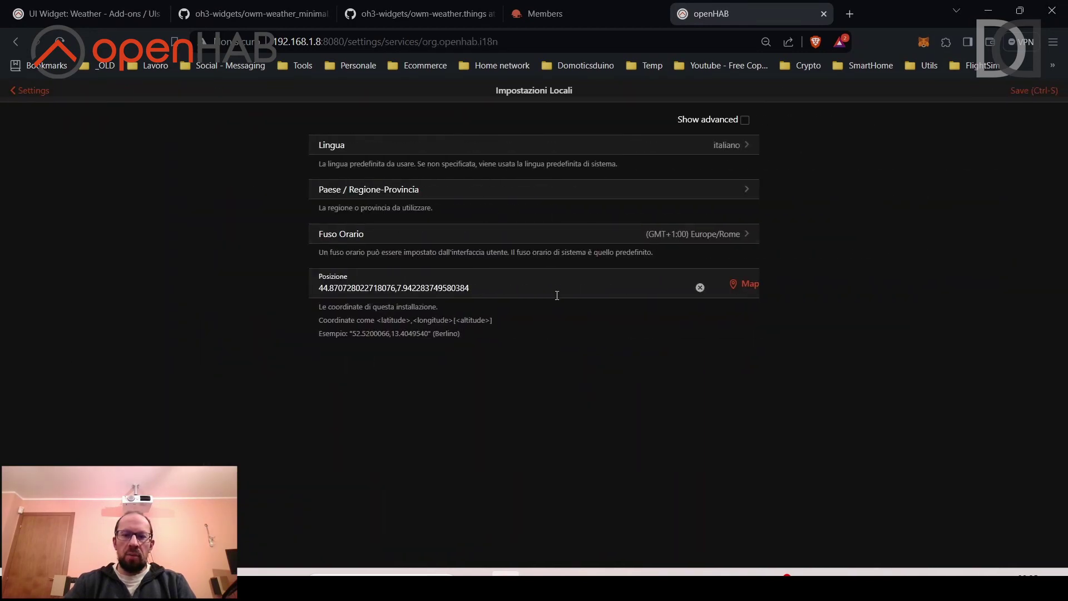
pyautogui.hotkey('shift', 'Left')
pyautogui.hotkey('shift', 'Left')
pyautogui.hotkey('shift', 'Left')
pyautogui.hotkey('shift', 'Left')
pyautogui.hotkey('shift', 'Left')
pyautogui.hotkey('shift', 'Left')
pyautogui.hotkey('shift', 'Left')
pyautogui.hotkey('shift', 'Left')
pyautogui.hotkey('shift', 'Left')
pyautogui.hotkey('shift', 'Left')
pyautogui.hotkey('shift', 'Left')
pyautogui.hotkey('shift', 'Left')
pyautogui.hotkey('shift', 'Left')
pyautogui.hotkey('shift', 'Left')
pyautogui.hotkey('shift', 'Left')
pyautogui.hotkey('shift', 'Left')
pyautogui.hotkey('shift', 'Left')
pyautogui.hotkey('shift', 'Left')
pyautogui.hotkey('shift', 'Left')
pyautogui.hotkey('shift', 'Left')
pyautogui.hotkey('ctrl', 'c')
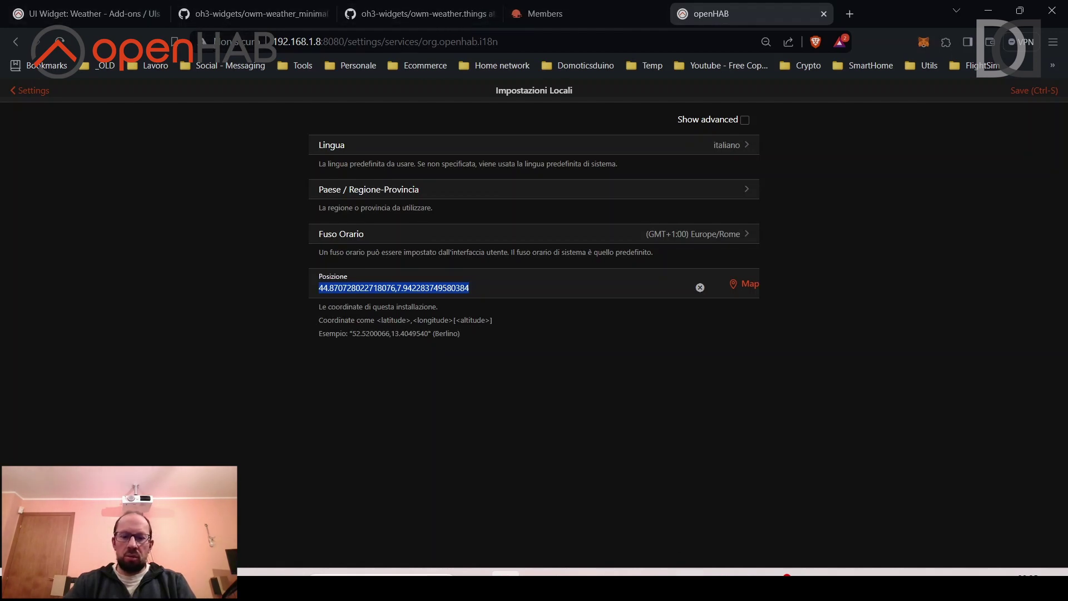
pyautogui.click(720, 573)
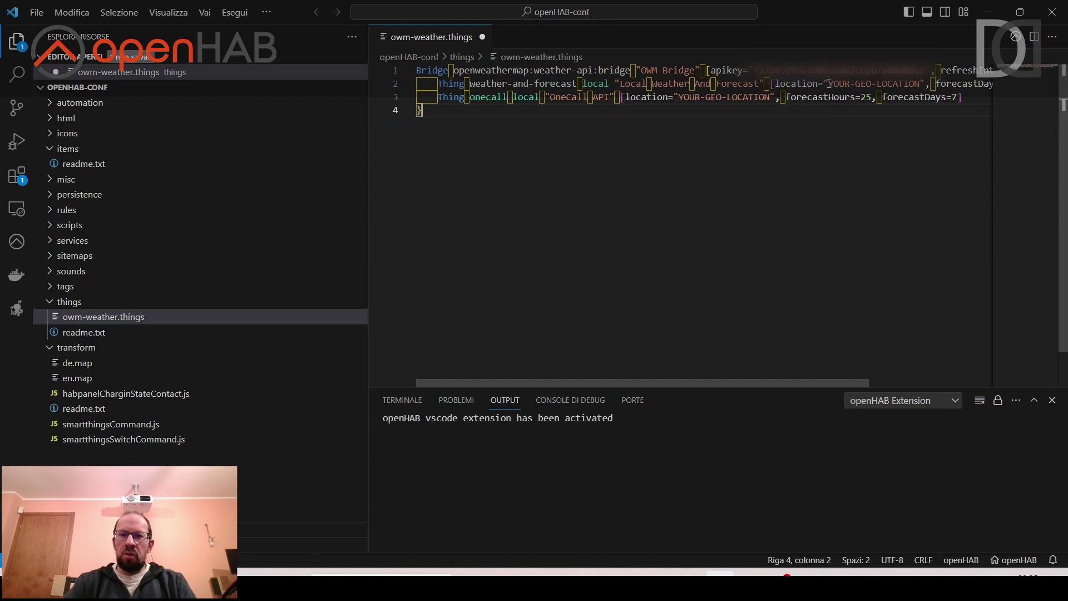
pyautogui.moveTo(828, 84); pyautogui.dragTo(919, 83)
pyautogui.hotkey('ctrl', 'v')
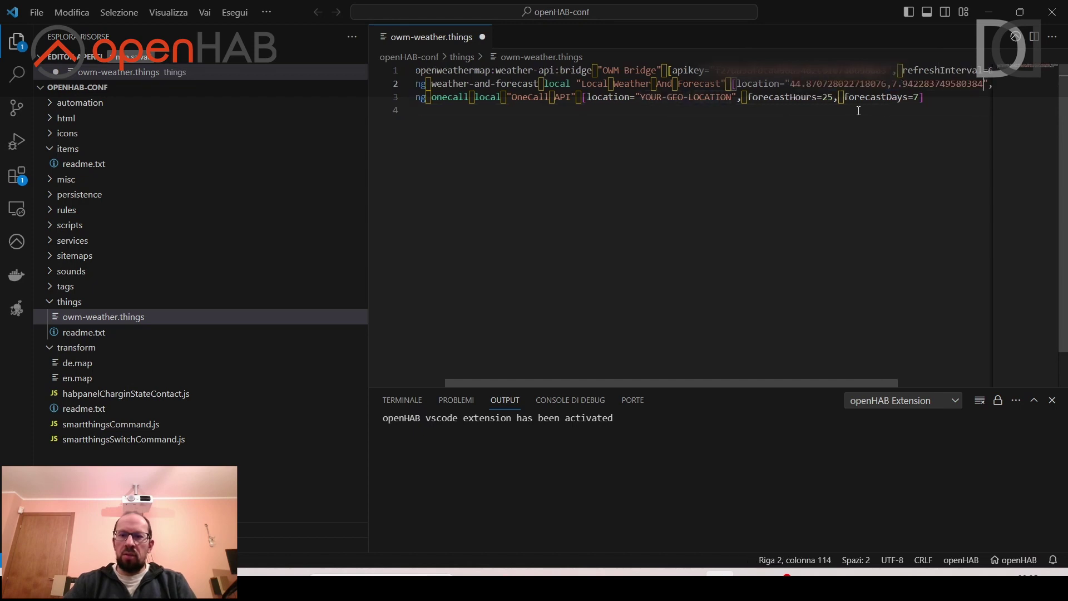
pyautogui.moveTo(640, 98); pyautogui.dragTo(730, 99)
pyautogui.hotkey('ctrl', 'v')
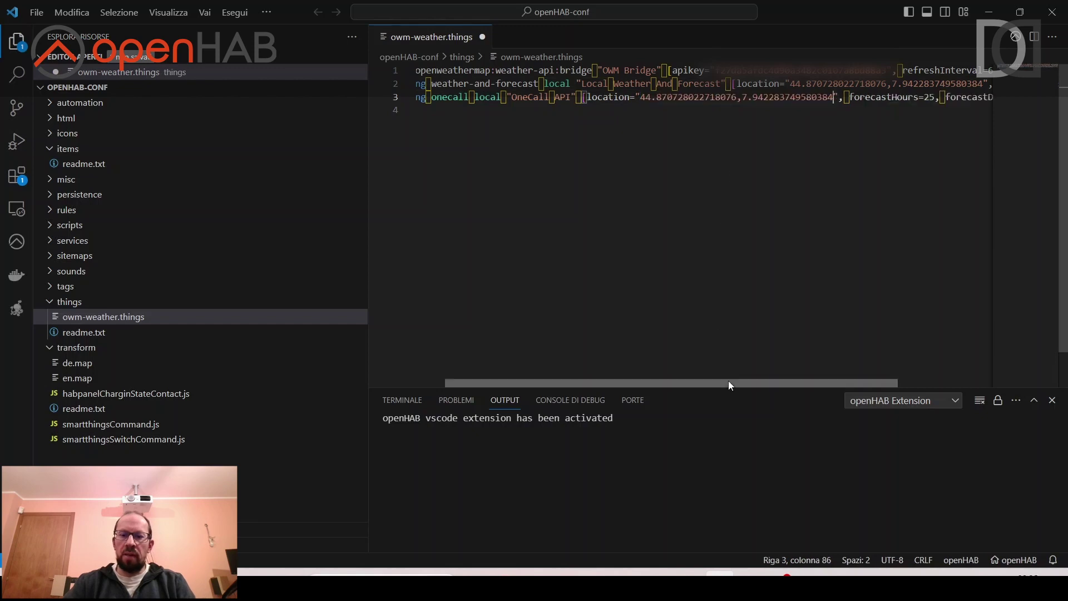
pyautogui.moveTo(729, 382); pyautogui.dragTo(447, 381)
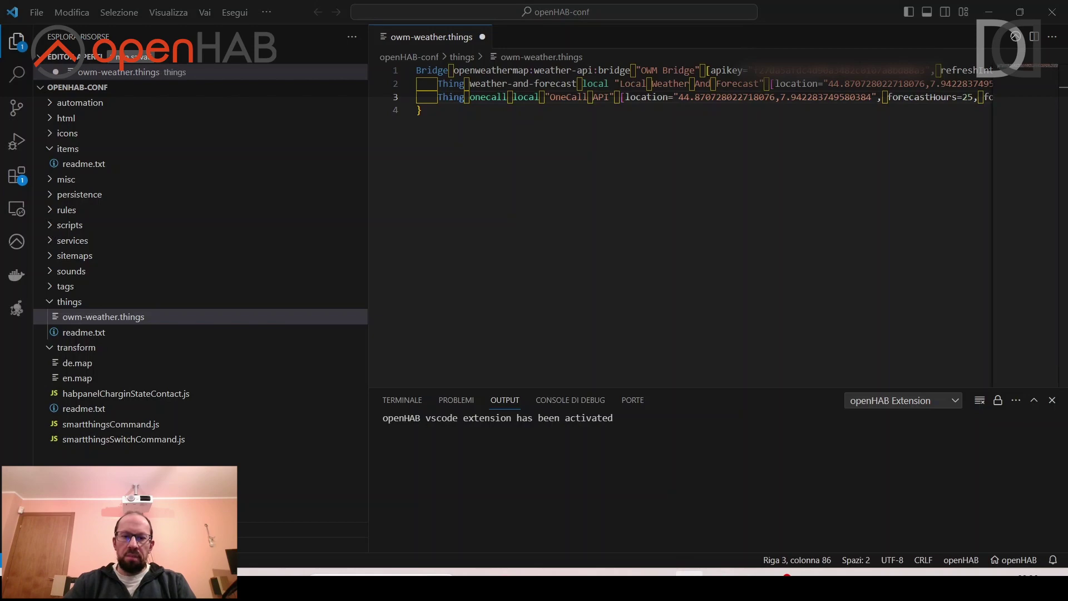
pyautogui.click(117, 573)
# Maximize PuTTY and follow /var/log/openhab/openhab.log with tail -f.
pyautogui.press('super+Up')
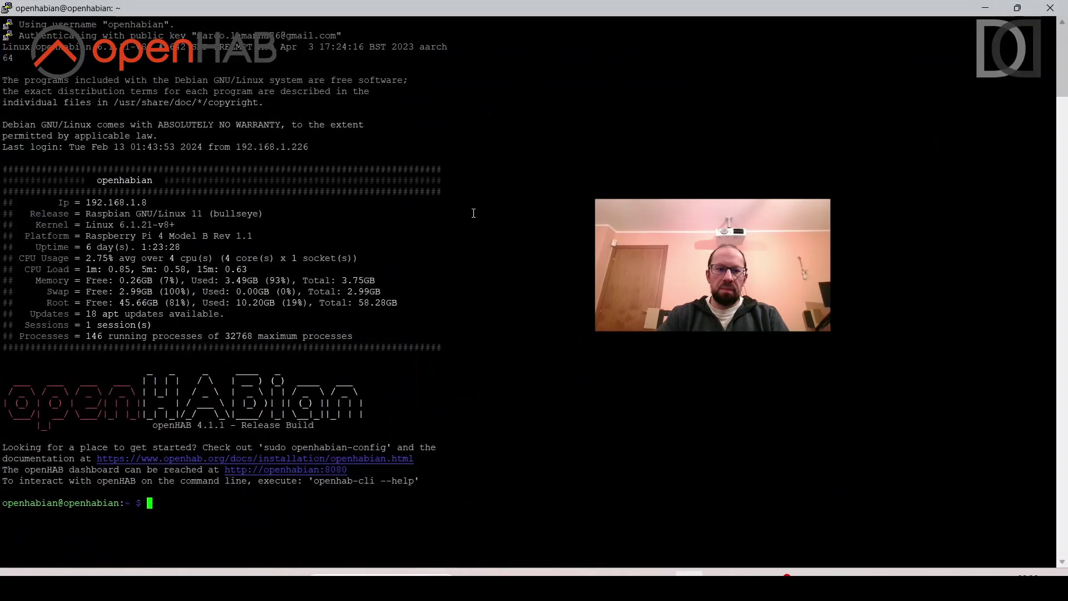
pyautogui.write('tail -f ')
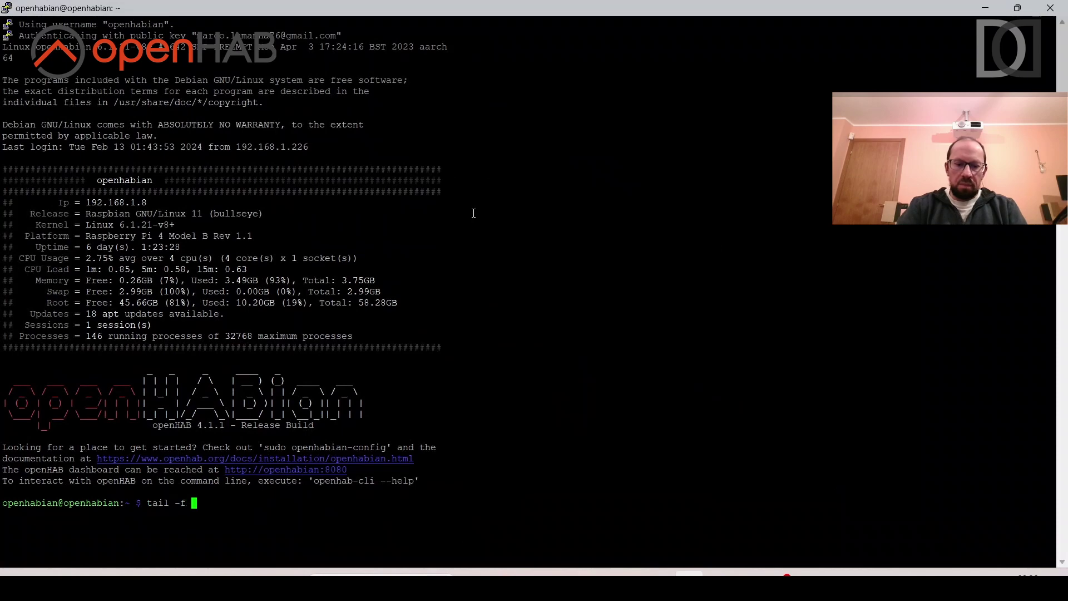
pyautogui.write('/var/log/ope')
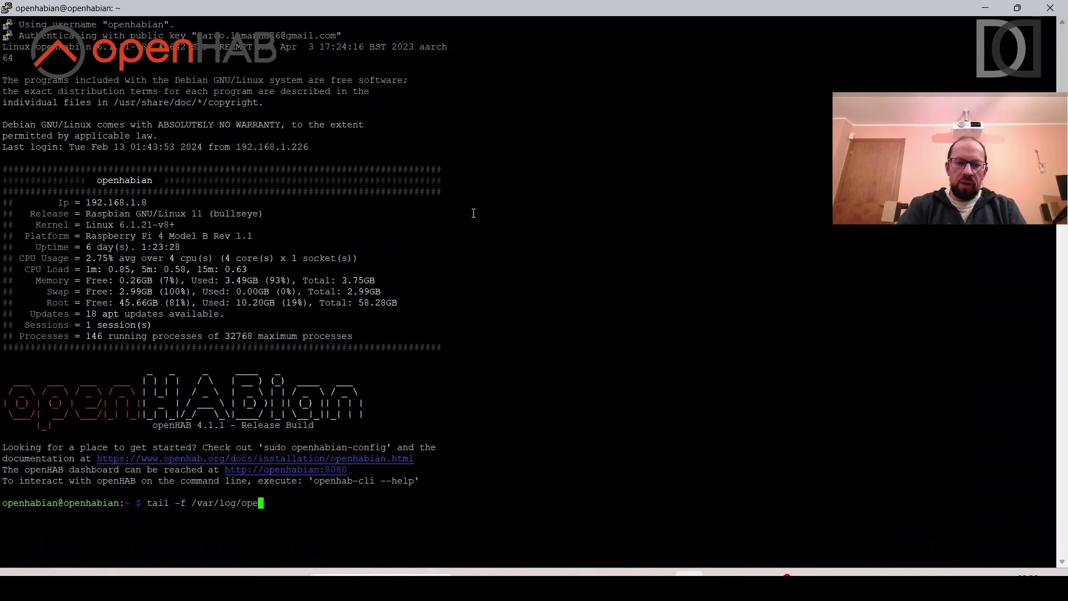
pyautogui.write('nhab/openhab.log')
pyautogui.press('Return')
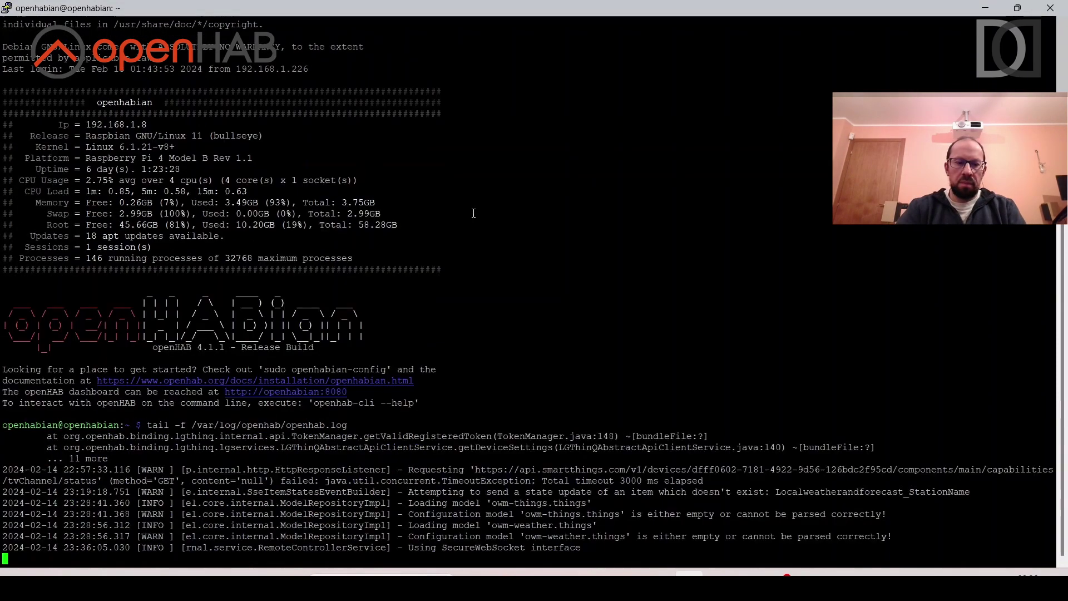
pyautogui.press('Return')
pyautogui.press('Return')
pyautogui.press('Return')
pyautogui.press('Return')
pyautogui.press('Return')
pyautogui.press('Return')
pyautogui.press('Return')
pyautogui.press('Return')
pyautogui.press('Return')
pyautogui.press('Return')
pyautogui.press('Return')
pyautogui.press('Return')
pyautogui.press('Return')
pyautogui.press('Return')
pyautogui.press('Return')
pyautogui.press('Return')
pyautogui.press('Return')
pyautogui.press('Return')
pyautogui.press('Return')
pyautogui.press('Return')
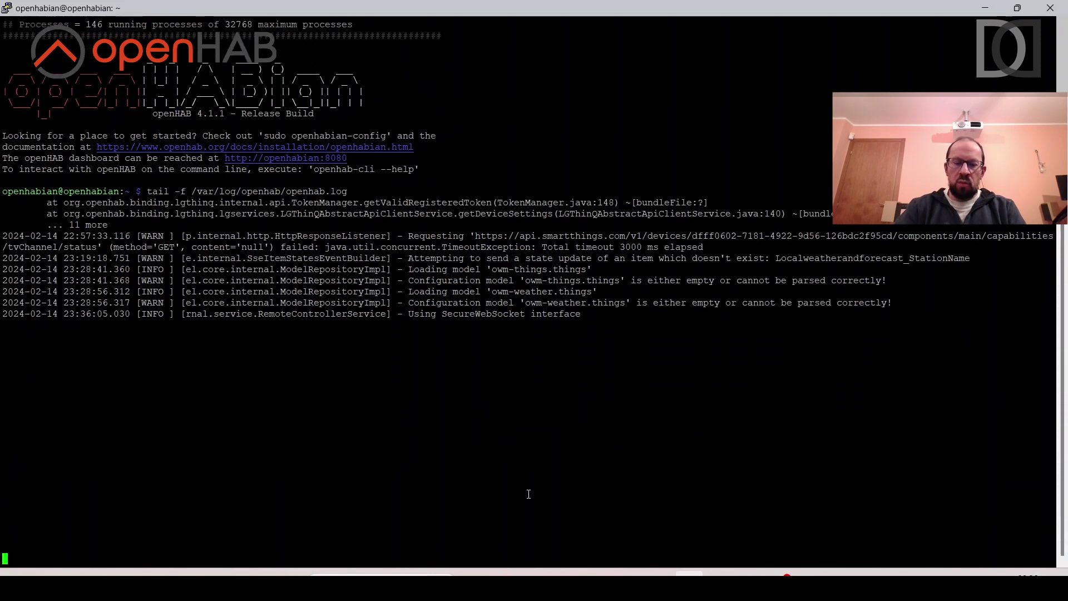
# Save the OpenWeatherMap things file and check the server log for loading errors.
pyautogui.click(719, 573)
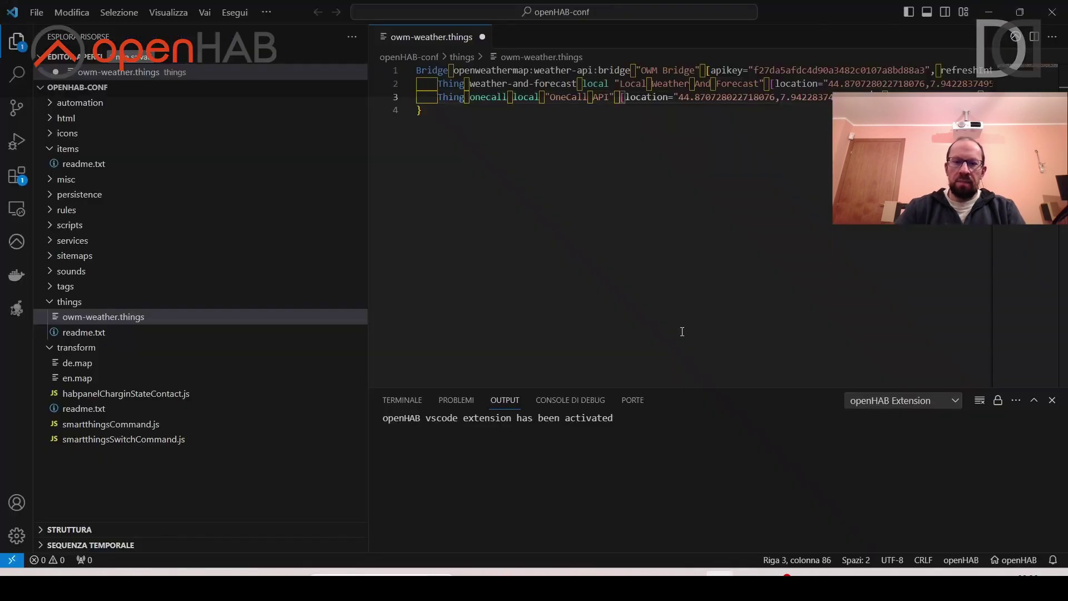
pyautogui.hotkey('ctrl', 's')
pyautogui.hotkey('alt', 'Tab')
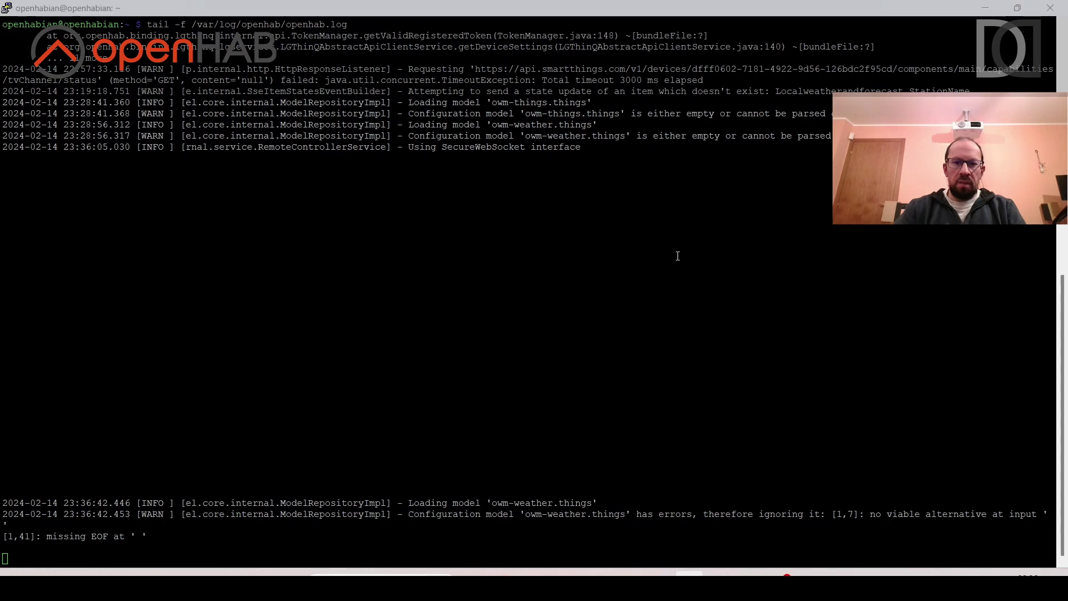
pyautogui.hotkey('alt', 'Tab')
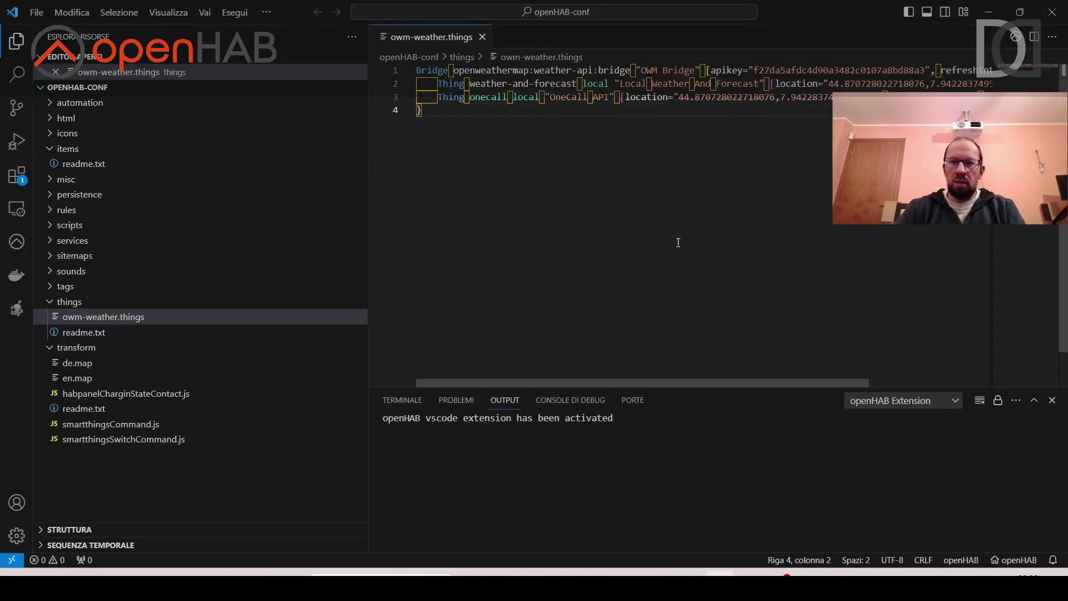
# Replace every tab indentation character in the things file with spaces, save, and recheck the log.
pyautogui.moveTo(416, 83); pyautogui.dragTo(438, 83)
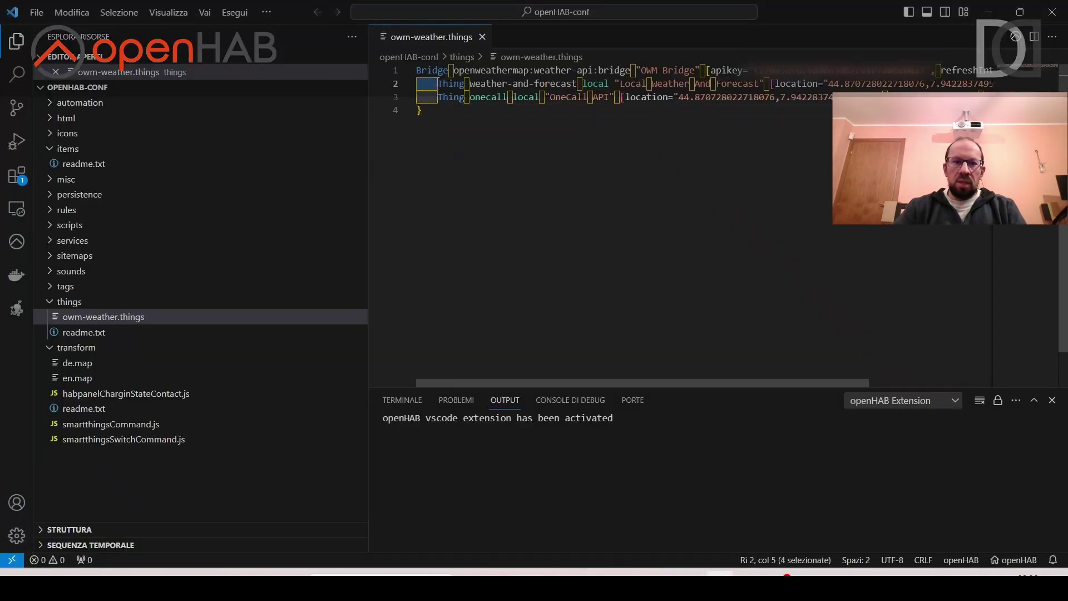
pyautogui.hotkey('shift', 'Left')
pyautogui.hotkey('shift', 'Left')
pyautogui.hotkey('shift', 'Left')
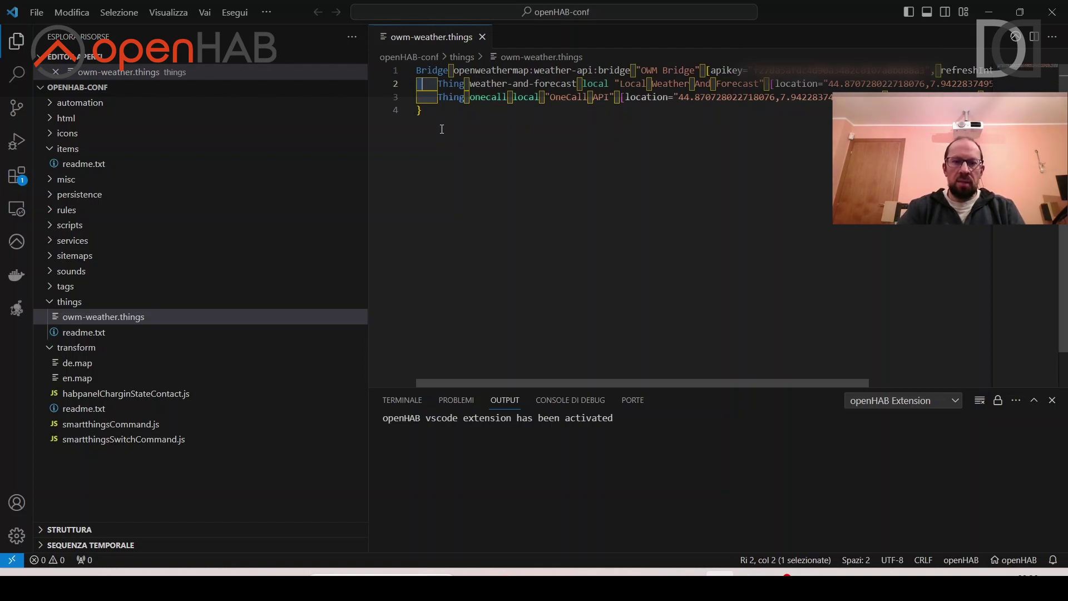
pyautogui.hotkey('ctrl', 'h')
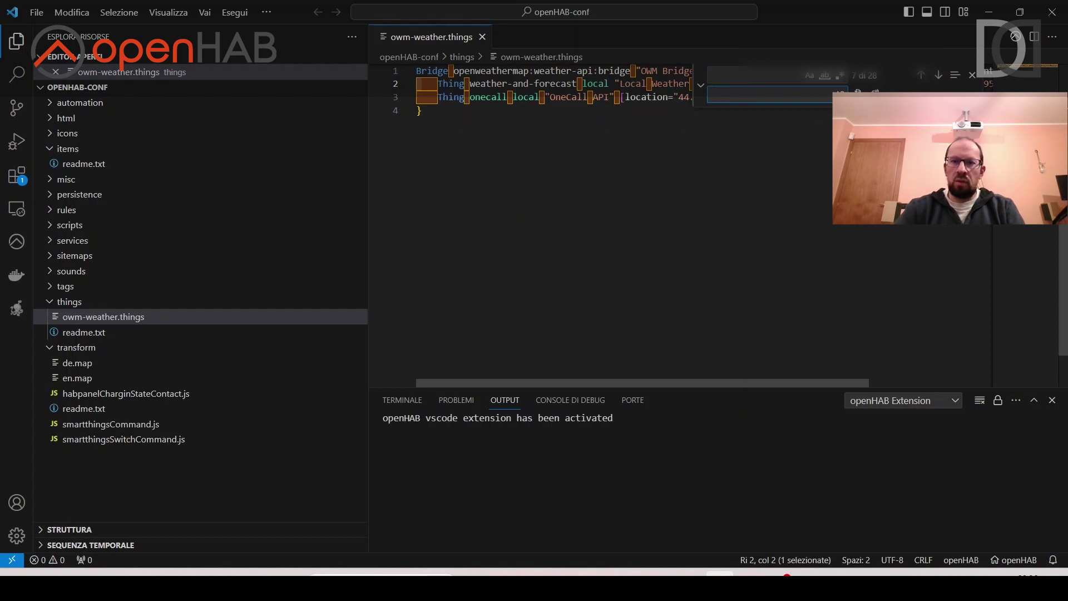
pyautogui.hotkey('ctrl', 'alt', 'Return')
pyautogui.click(691, 159)
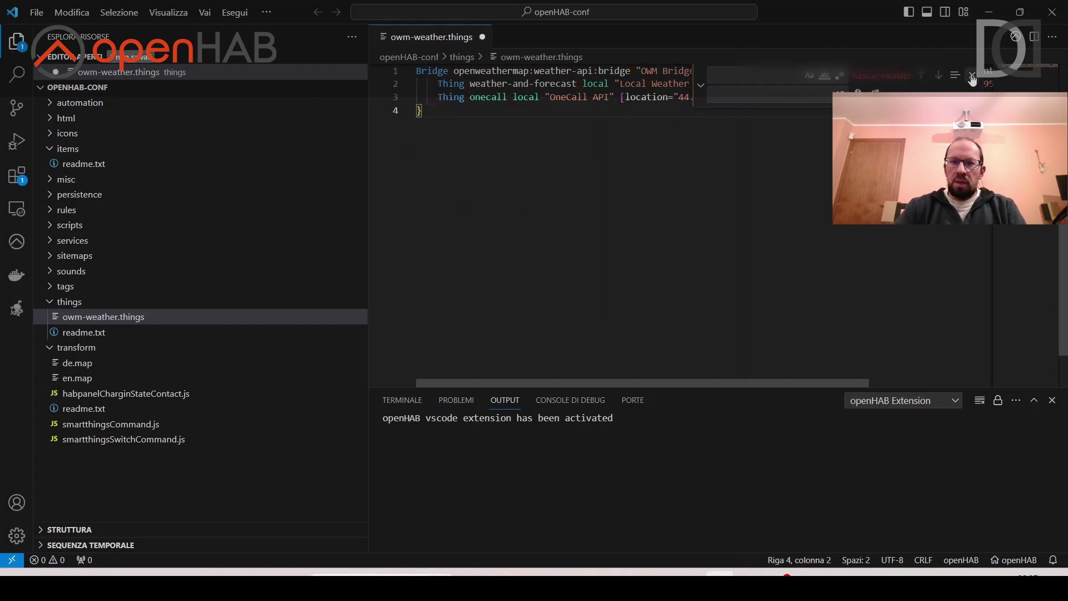
pyautogui.press('Escape')
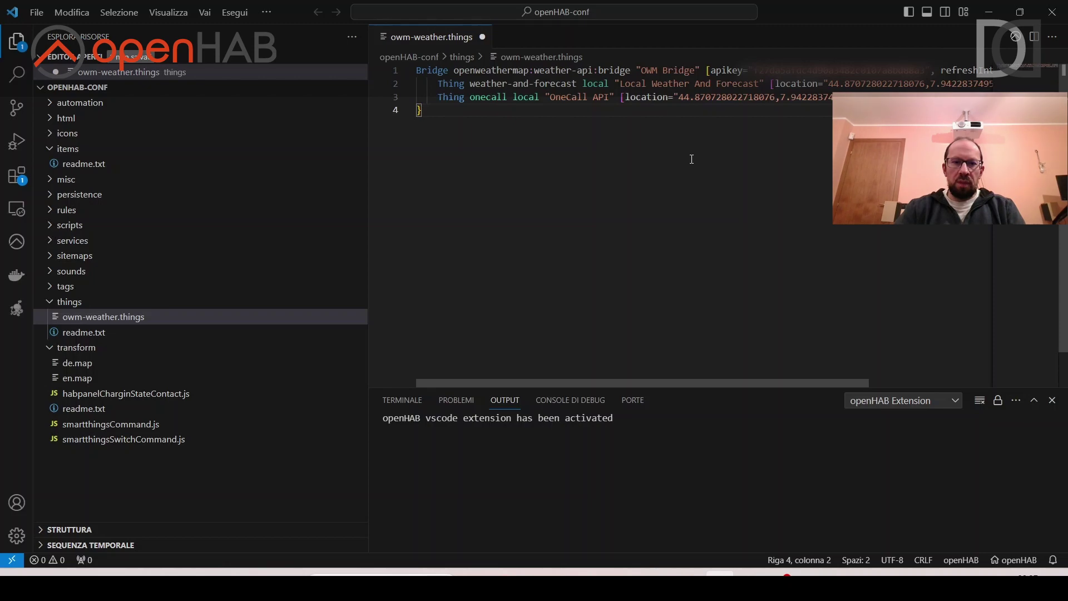
pyautogui.hotkey('ctrl', 's')
pyautogui.hotkey('alt', 'Tab')
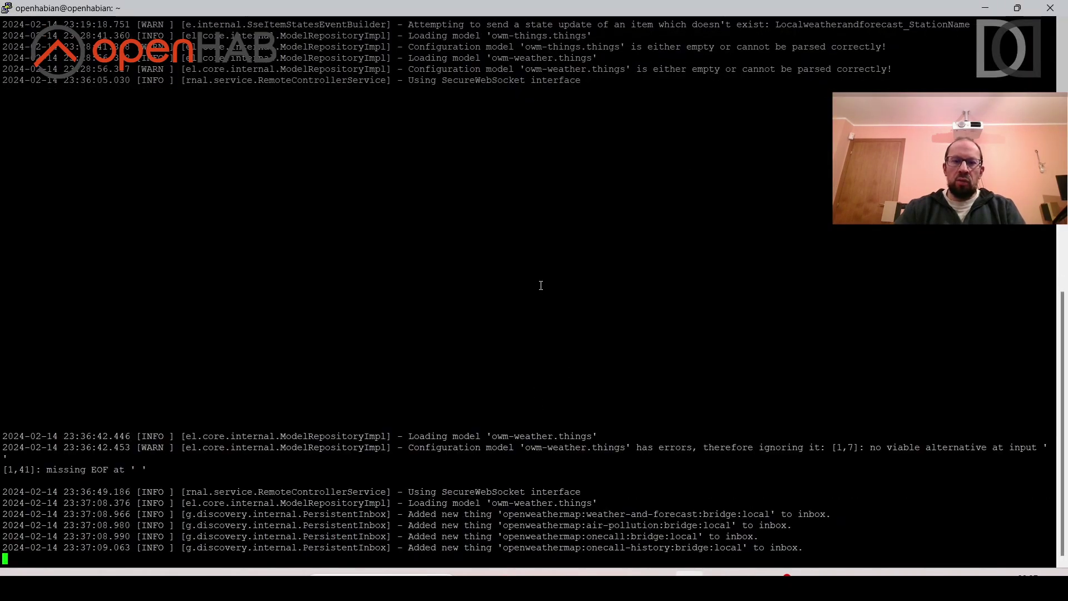
pyautogui.hotkey('alt', 'Tab')
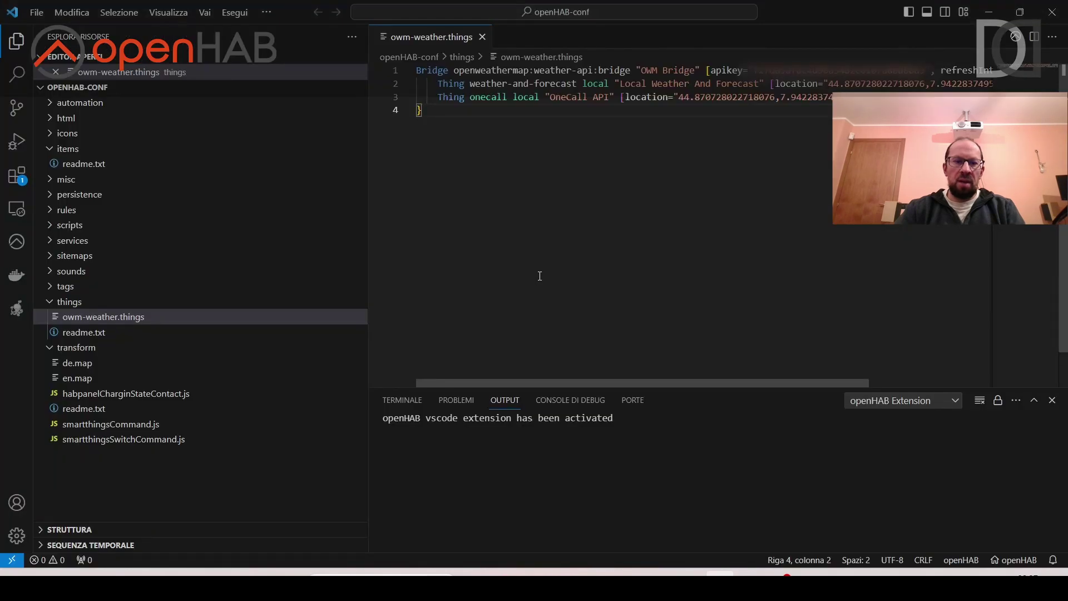
pyautogui.click(511, 571)
# Review the minimal item definitions in the UI Widget: Weather post, noting its items count.
pyautogui.click(99, 16)
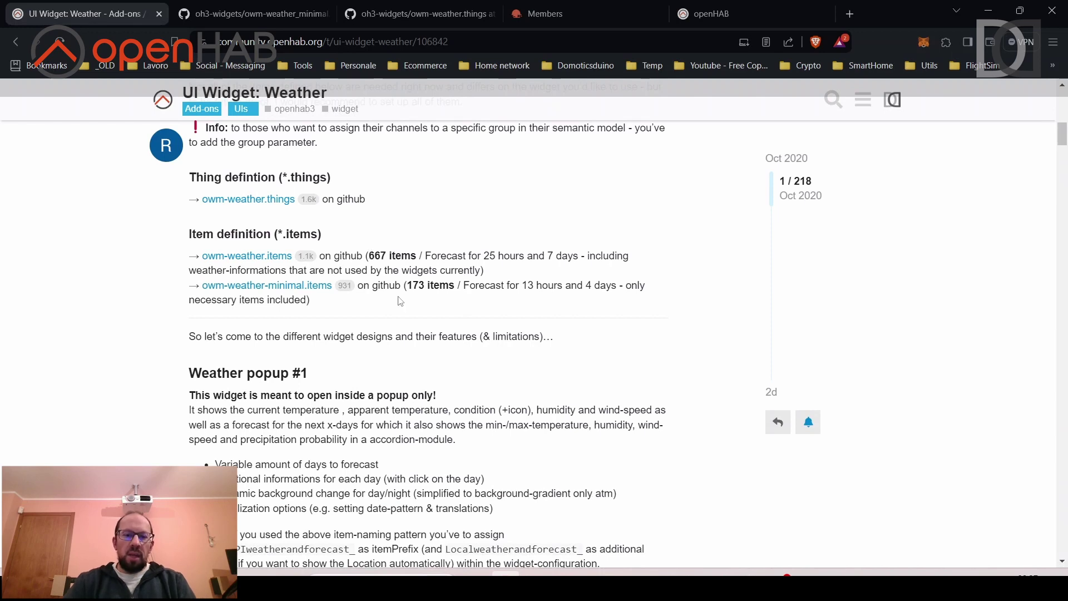
pyautogui.moveTo(409, 284); pyautogui.dragTo(425, 285)
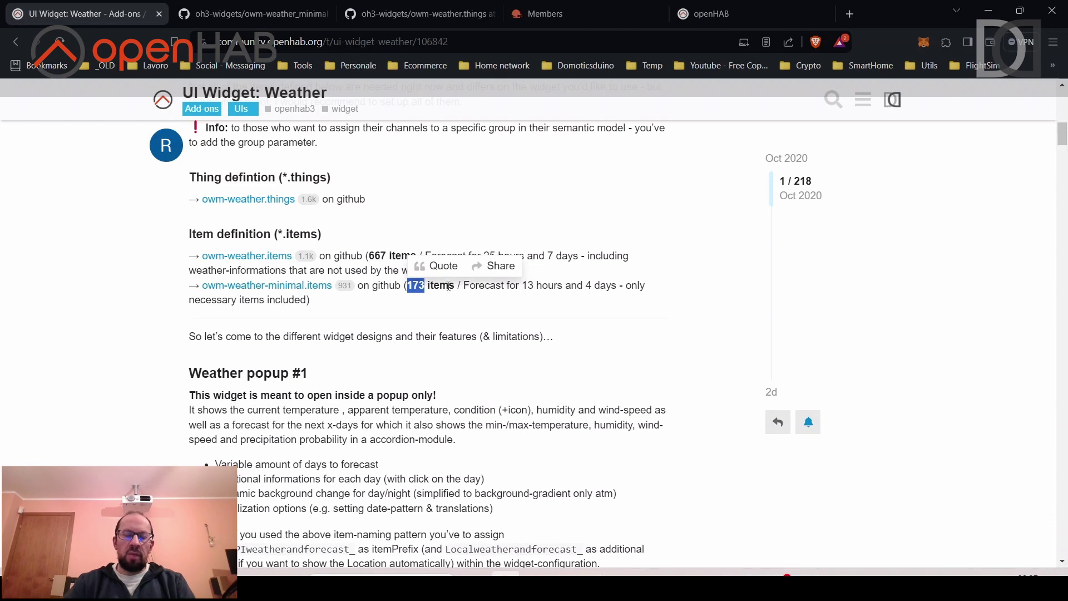
pyautogui.click(448, 286)
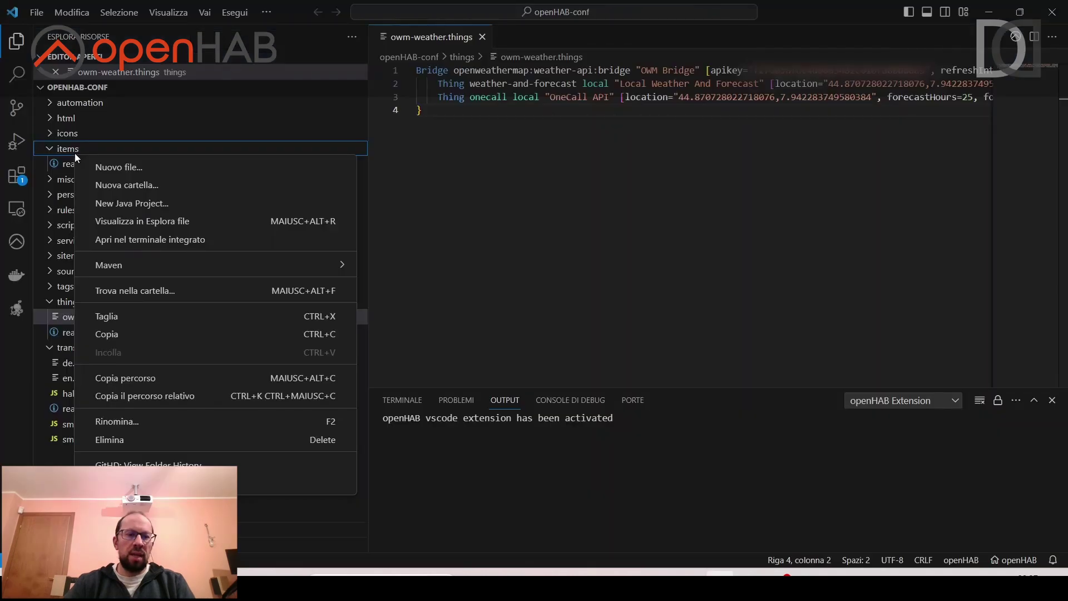
# Create a new empty file named owm-weather-minimal.items in the items folder.
pyautogui.click(119, 167)
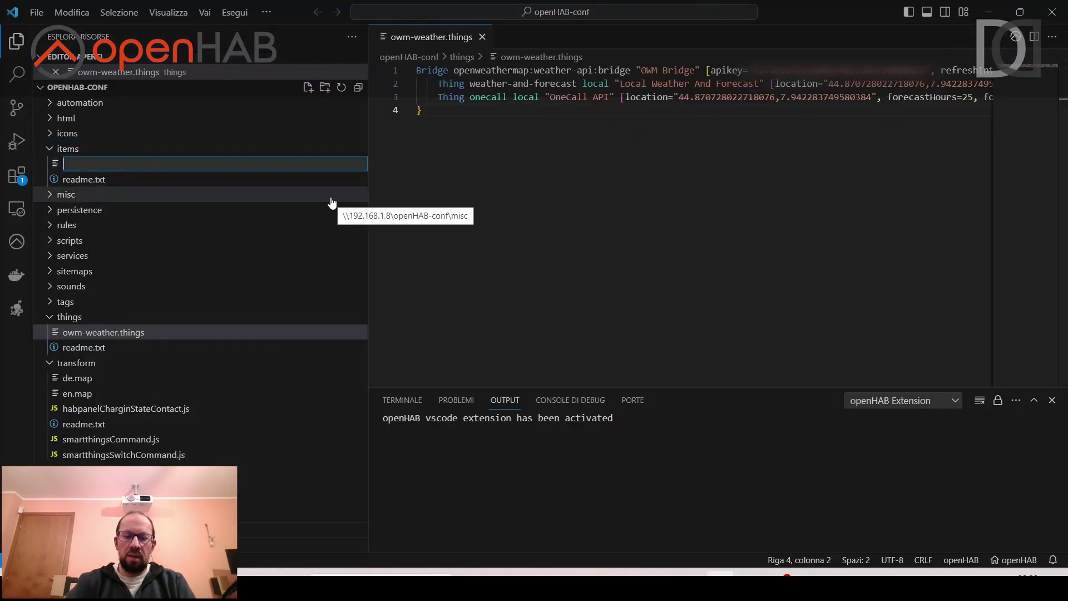
pyautogui.write('ow')
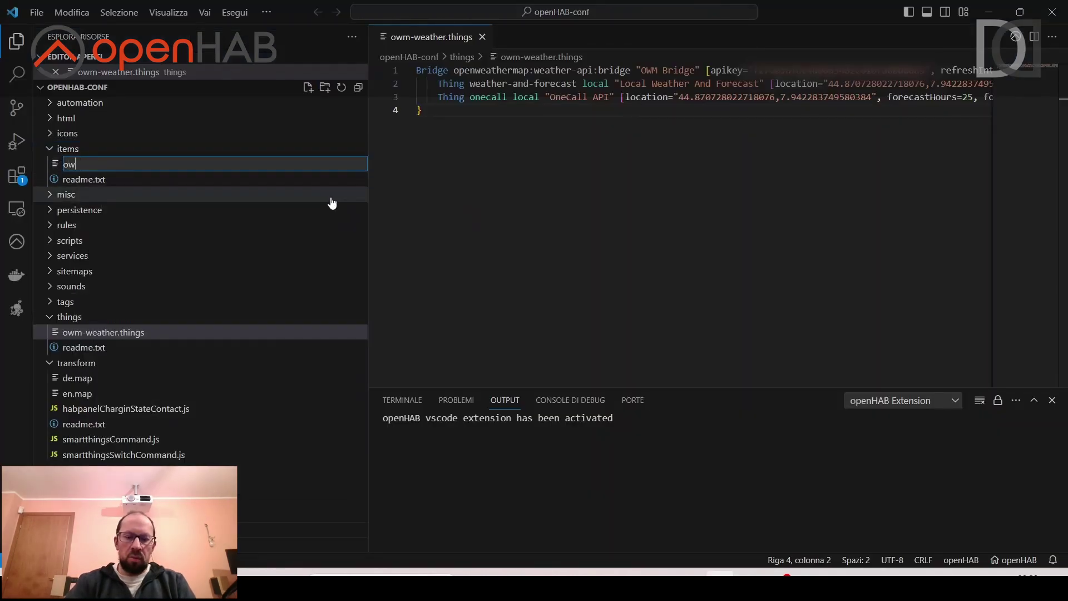
pyautogui.write('m-weath')
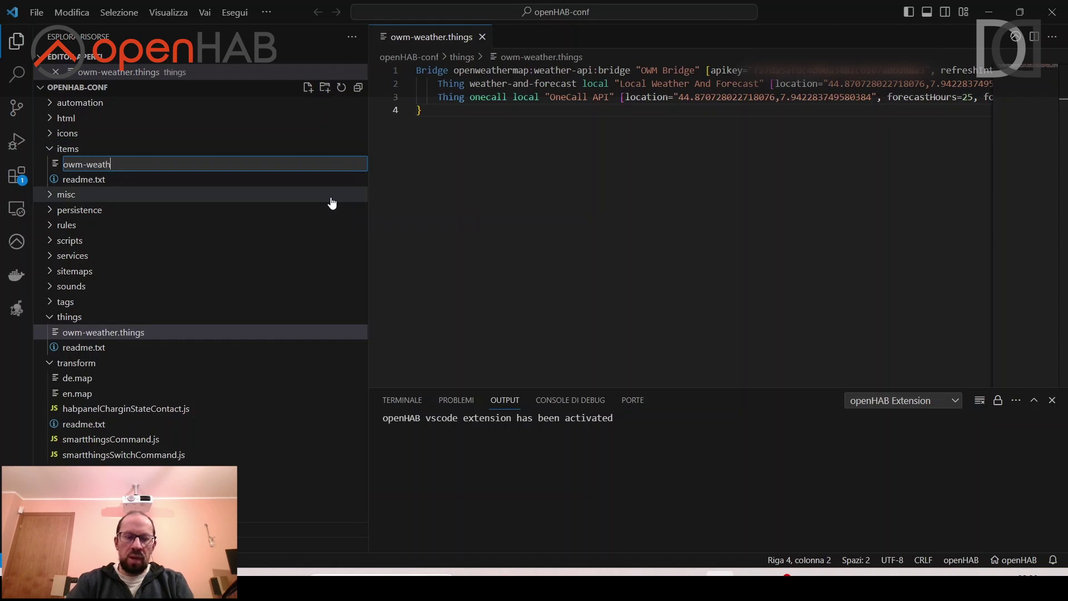
pyautogui.write('er-minimal.')
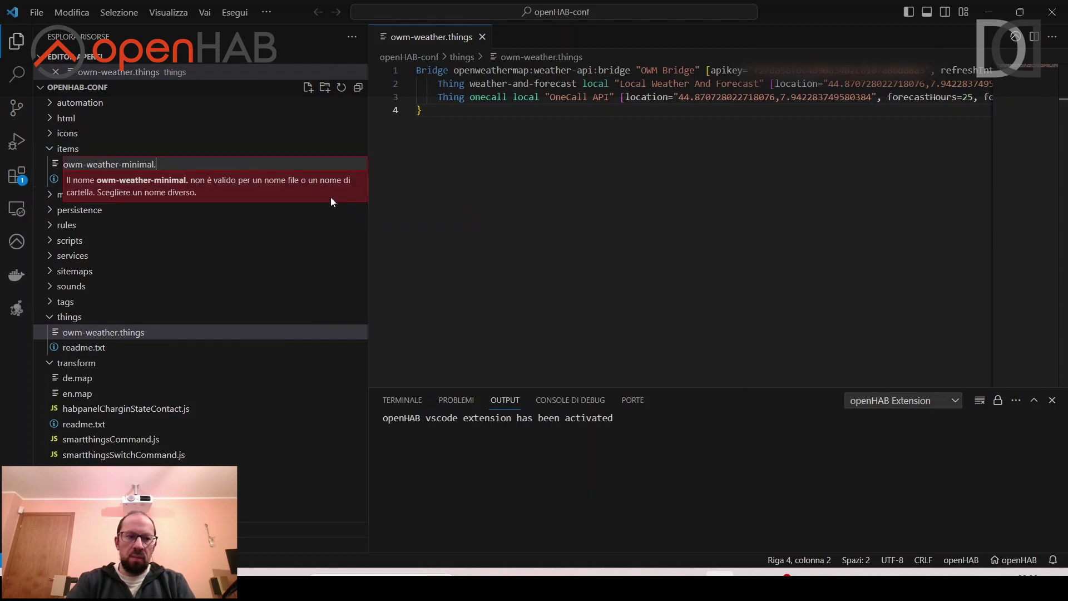
pyautogui.write('items')
pyautogui.press('Return')
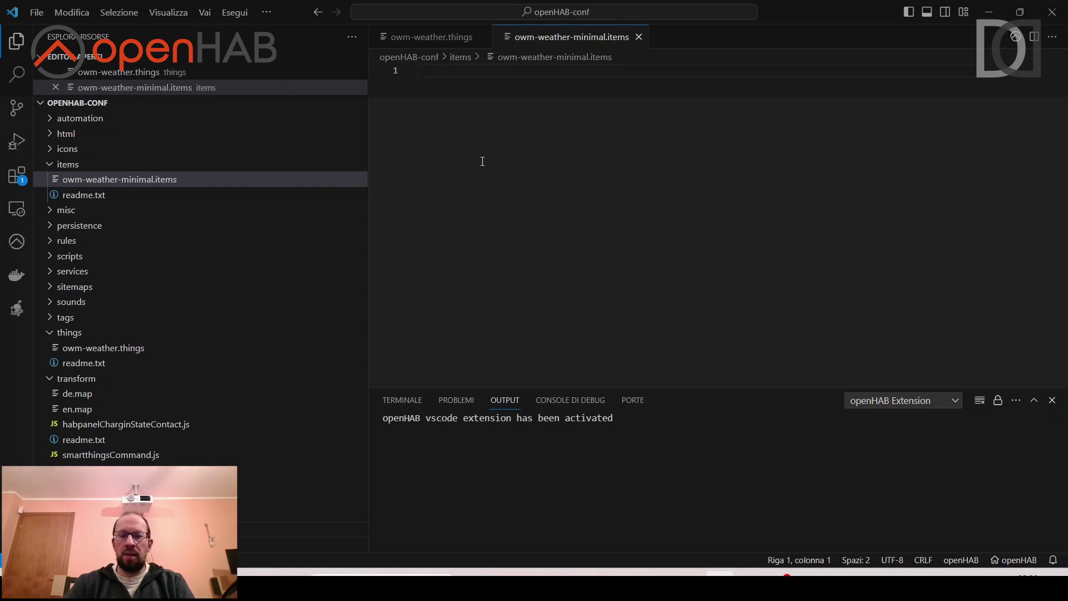
pyautogui.hotkey('alt', 'Tab')
# Select the full contents of the owm-weather_minimal.items source on GitHub for copying.
pyautogui.click(362, 14)
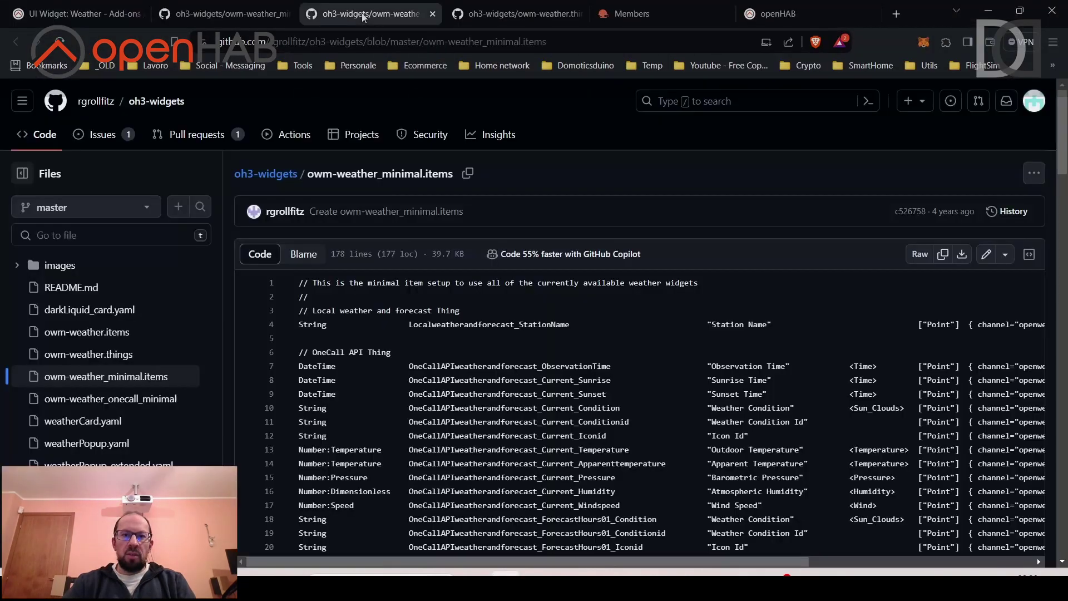
pyautogui.scroll(-12, 510, 388)
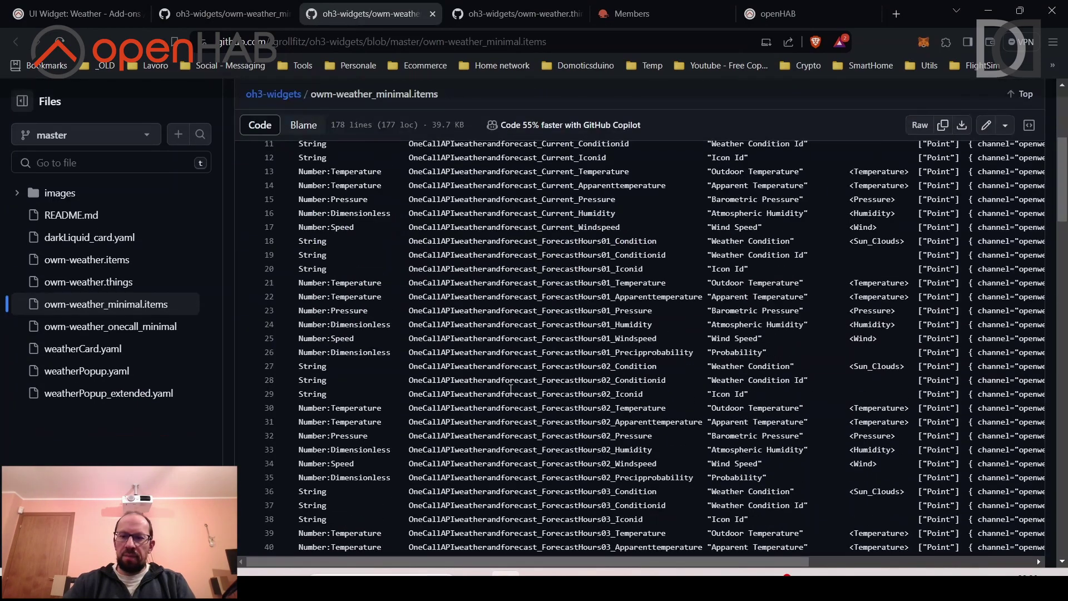
pyautogui.scroll(-20, 511, 388)
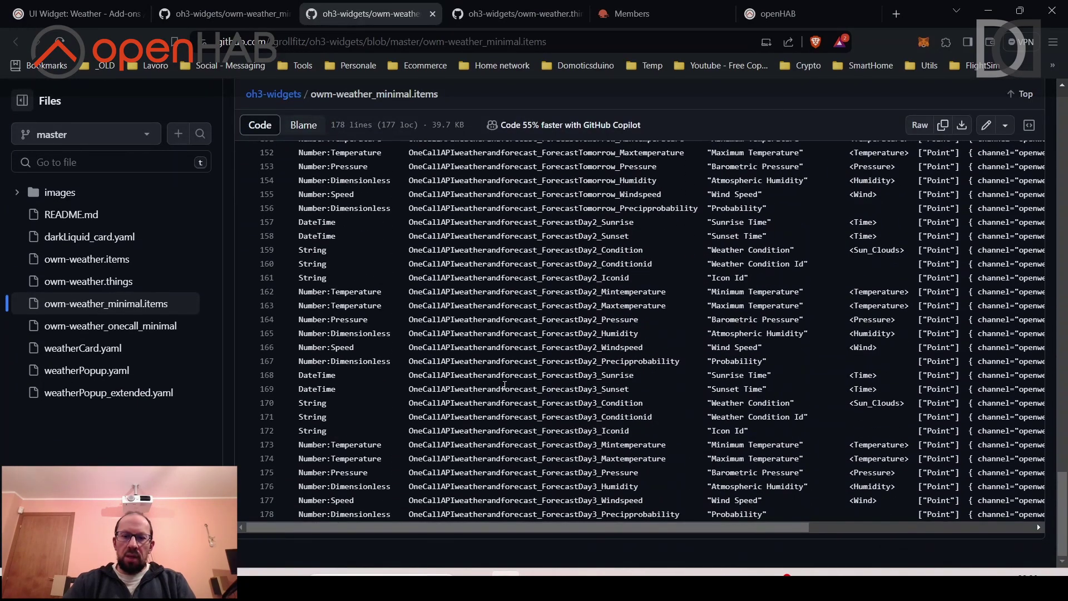
pyautogui.scroll(20, 503, 384)
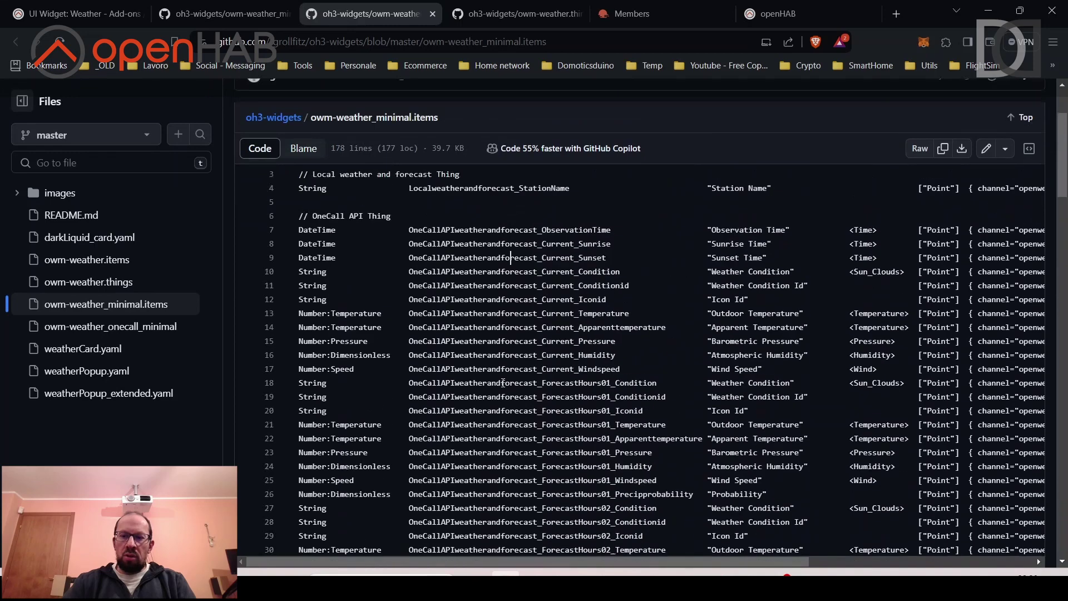
pyautogui.hotkey('ctrl', 'a')
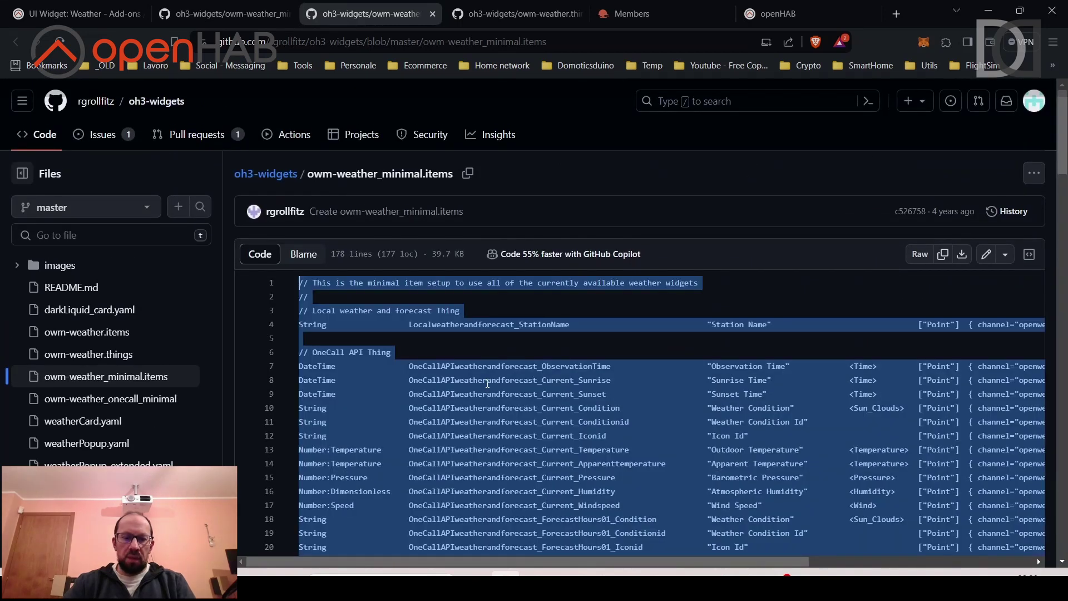
pyautogui.hotkey('alt', 'Tab')
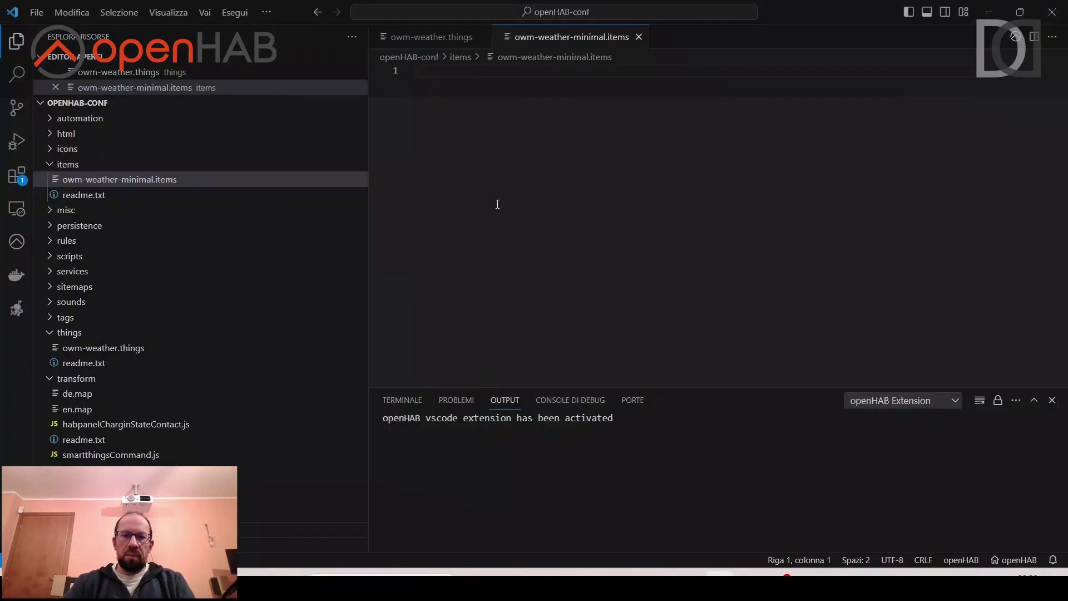
# Paste the copied minimal weather item definitions into owm-weather-minimal.items and save it.
pyautogui.hotkey('ctrl', 'v')
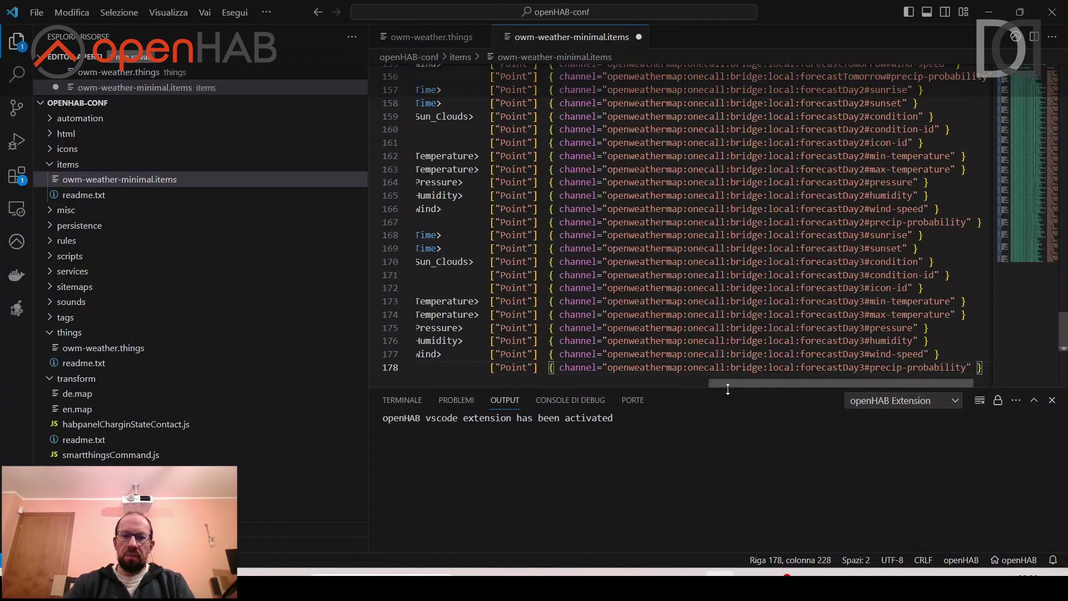
pyautogui.moveTo(743, 383); pyautogui.dragTo(415, 389)
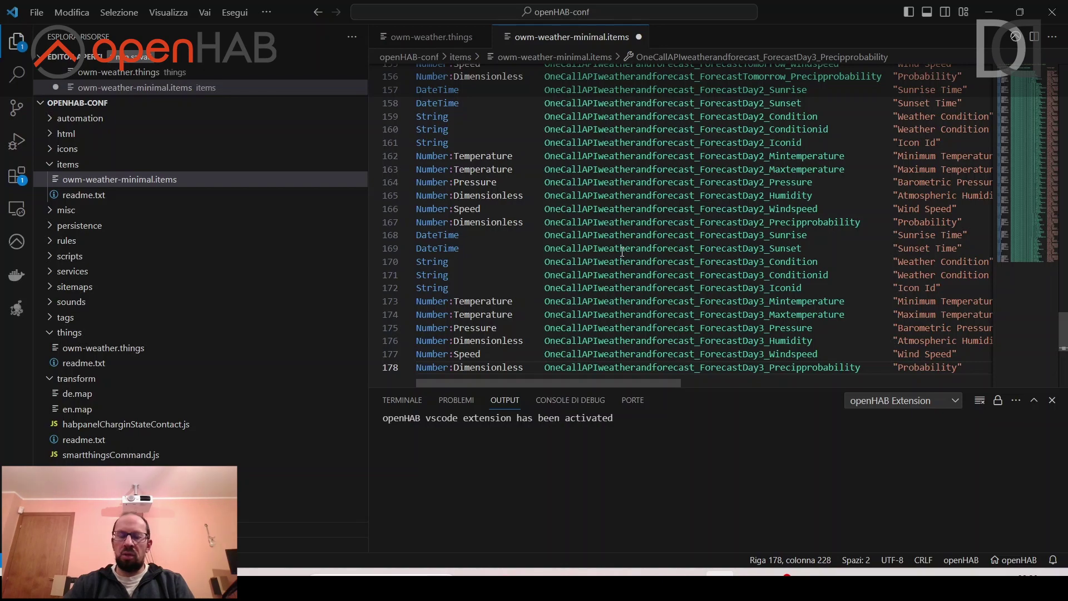
pyautogui.scroll(20, 622, 251)
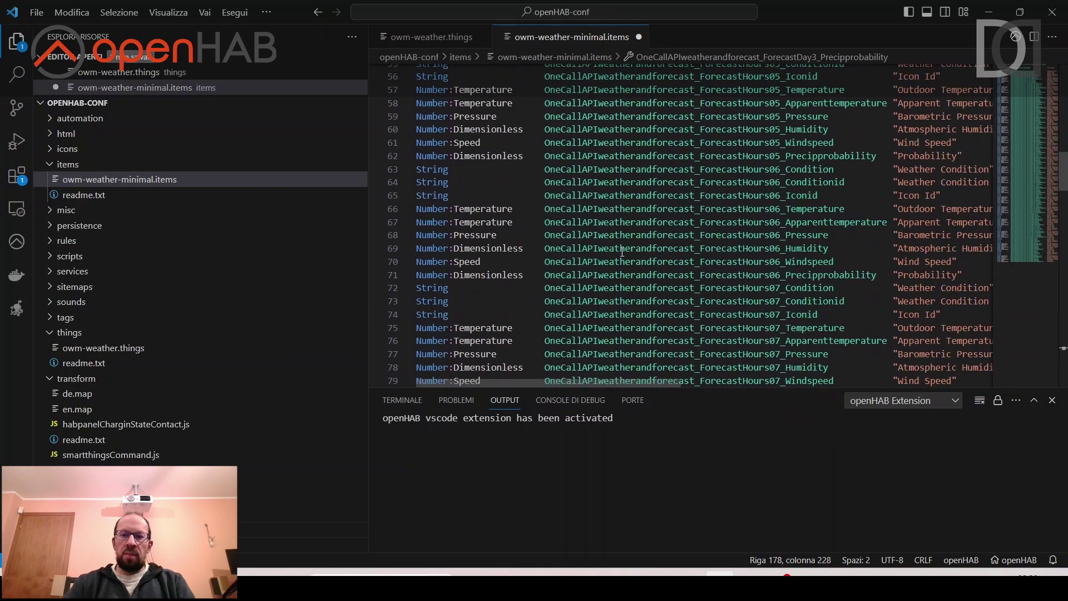
pyautogui.scroll(8, 622, 251)
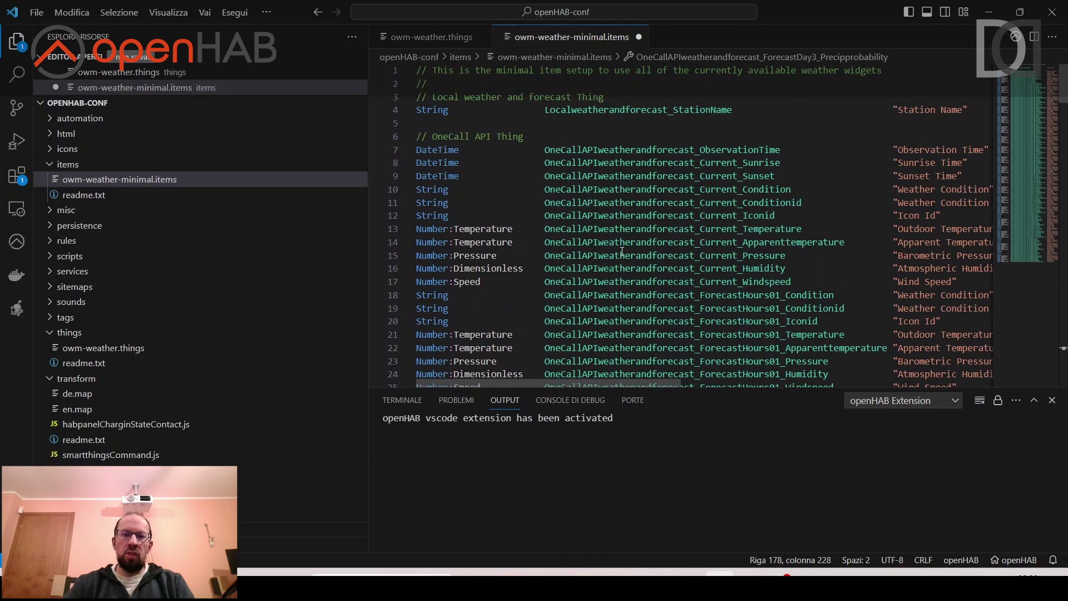
pyautogui.click(622, 251)
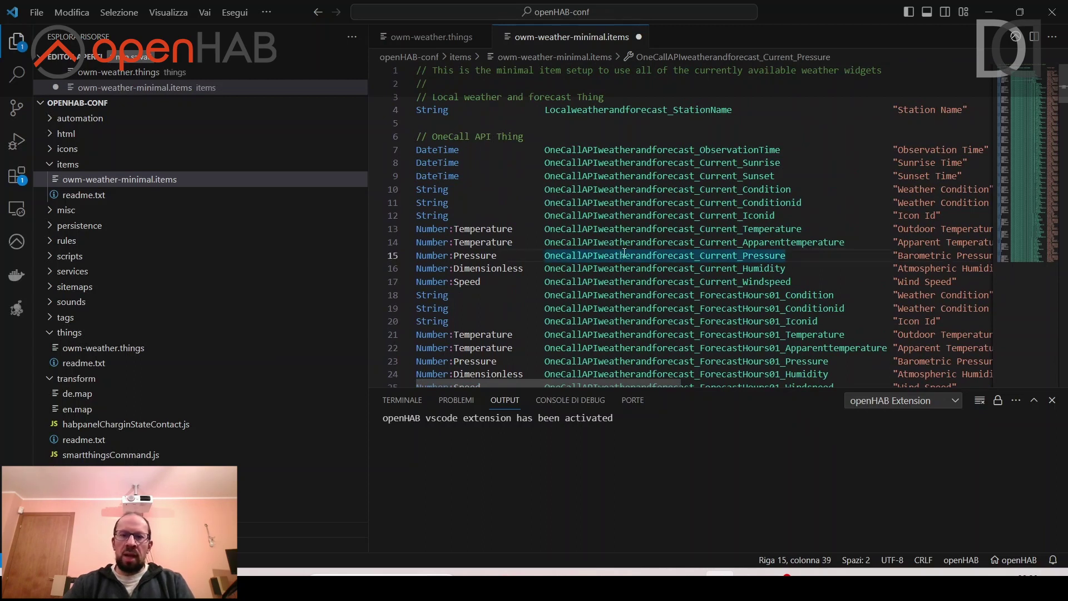
pyautogui.hotkey('ctrl', 's')
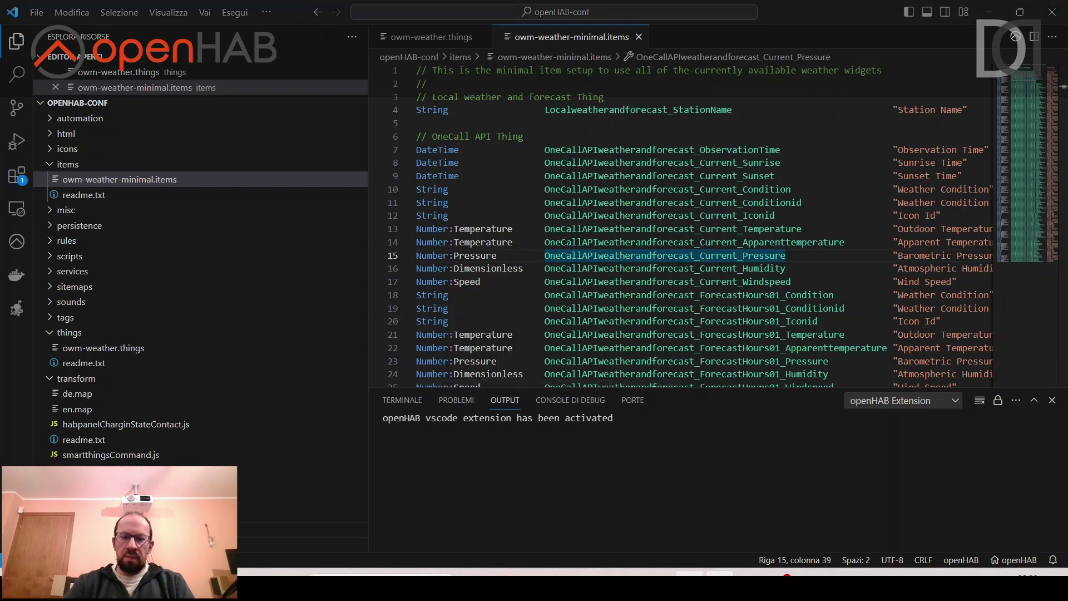
pyautogui.hotkey('alt', 'Tab')
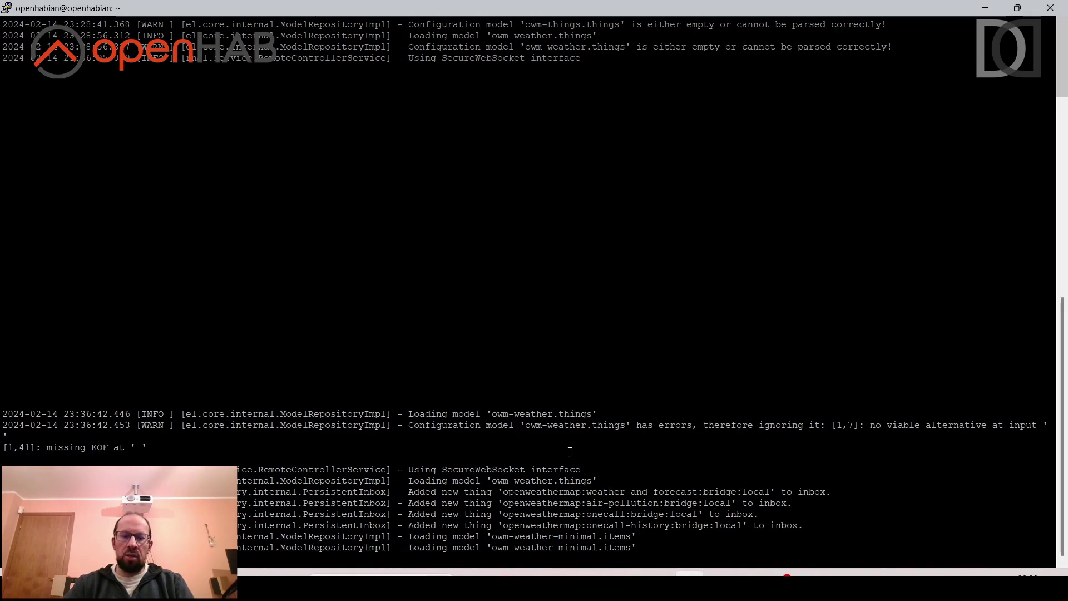
# Check the log shows 'Loading model owm-weather-minimal.items', then switch to the openHAB browser tab.
pyautogui.hotkey('alt', 'Tab')
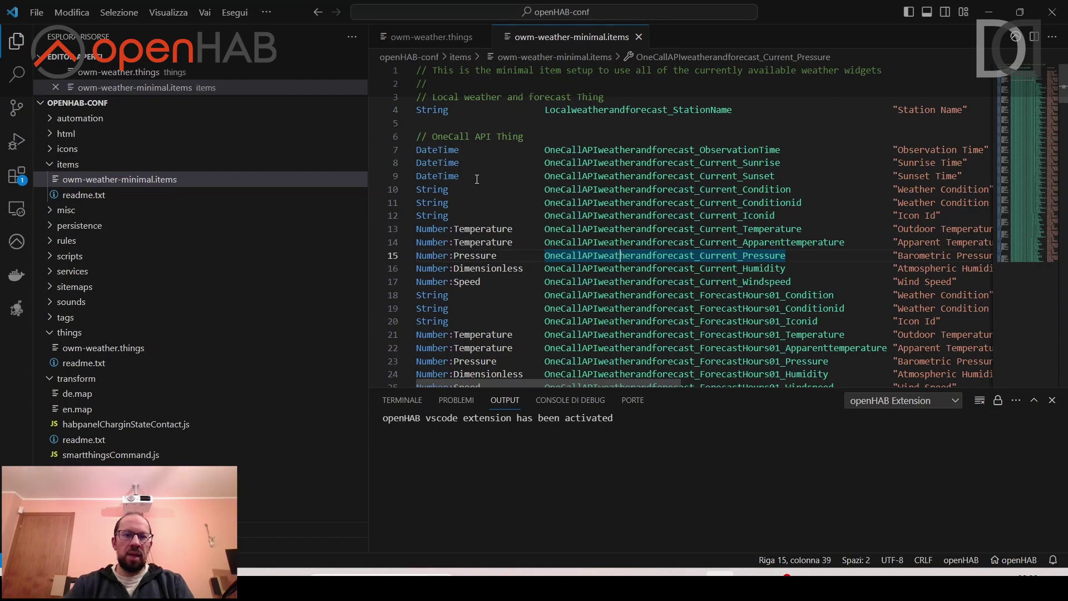
pyautogui.hotkey('alt', 'Tab')
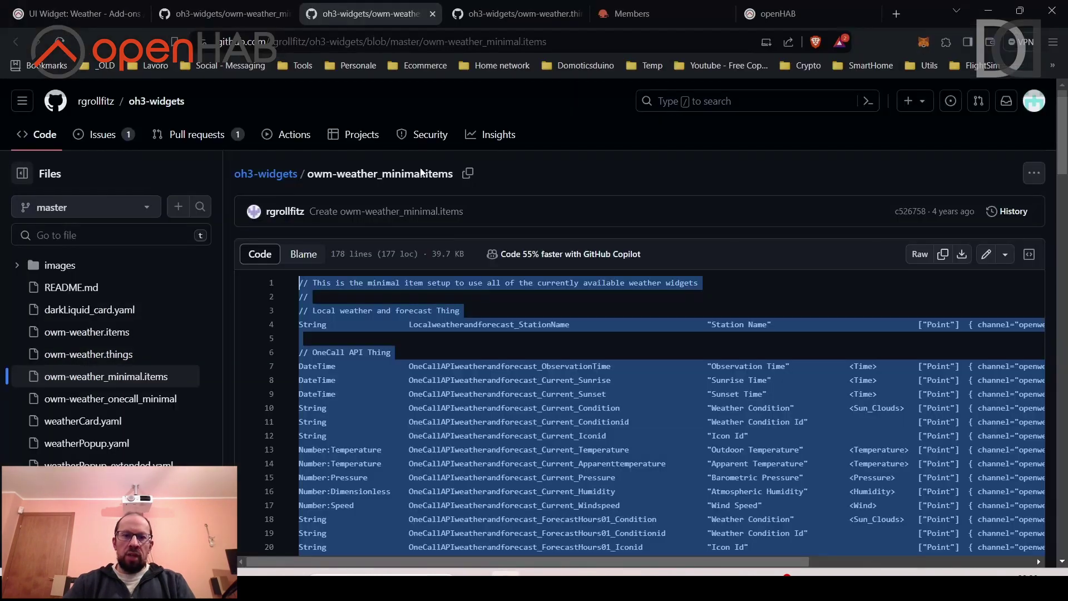
pyautogui.hotkey('ctrl', '9')
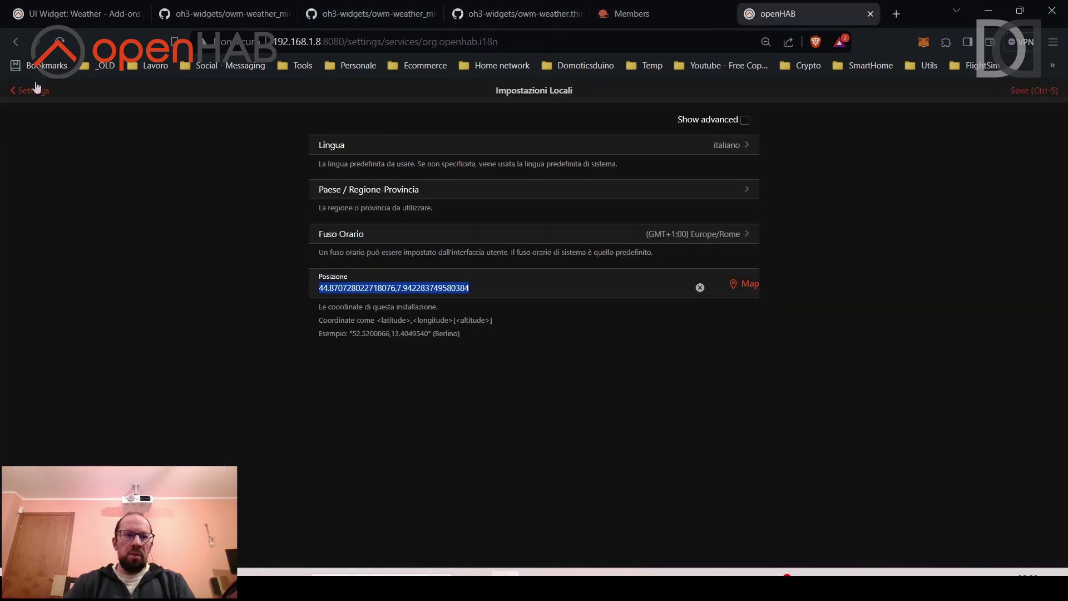
# Open the openHAB Items list from Settings and try an 'owm' search.
pyautogui.click(34, 89)
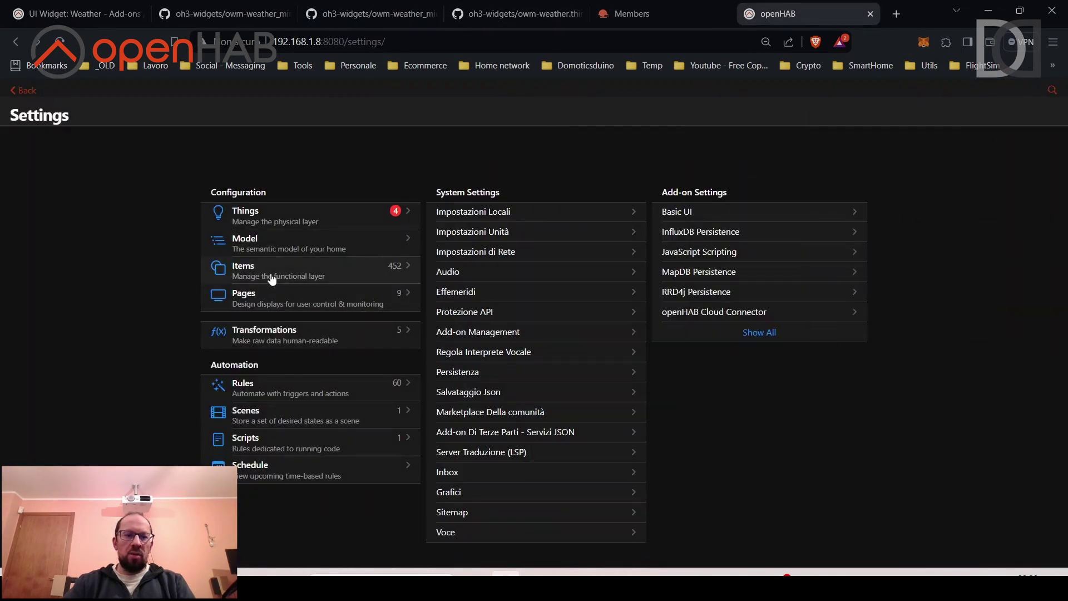
pyautogui.click(270, 272)
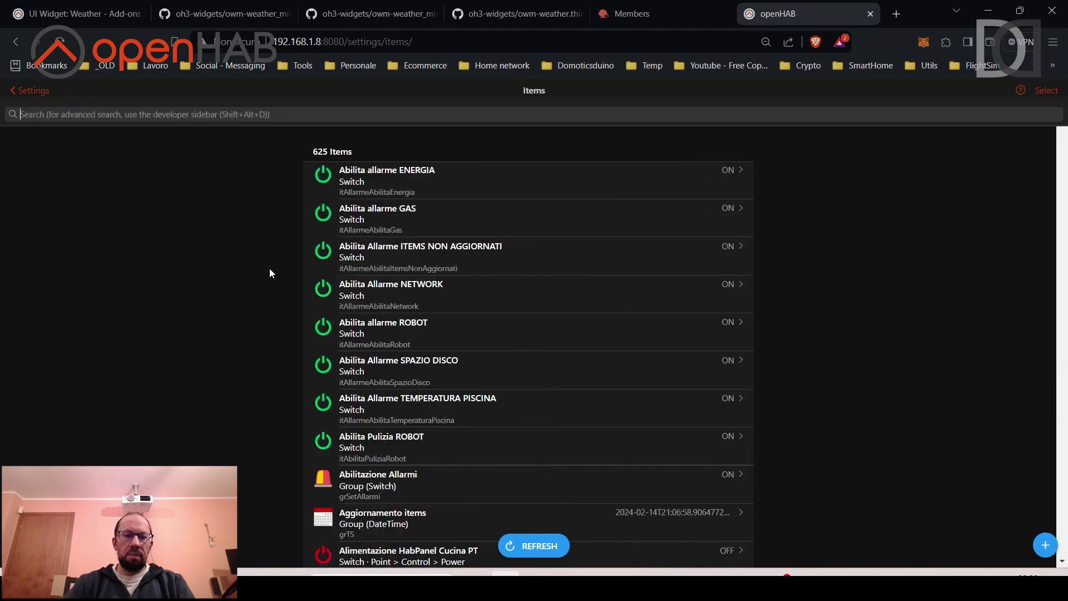
pyautogui.click(307, 115)
pyautogui.write('owm')
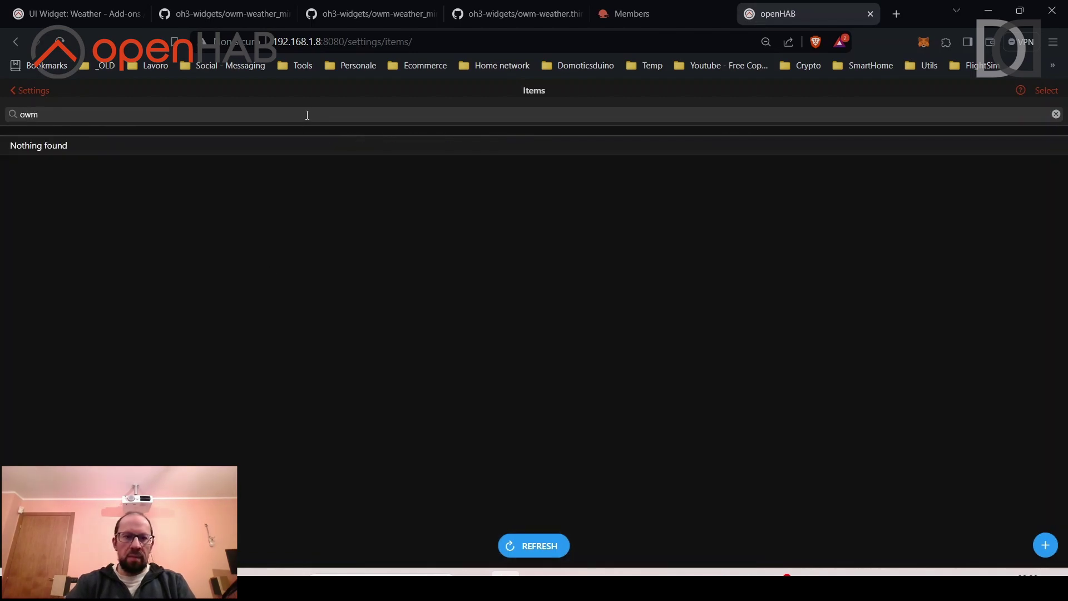
pyautogui.press('BackSpace')
pyautogui.press('BackSpace')
pyautogui.press('BackSpace')
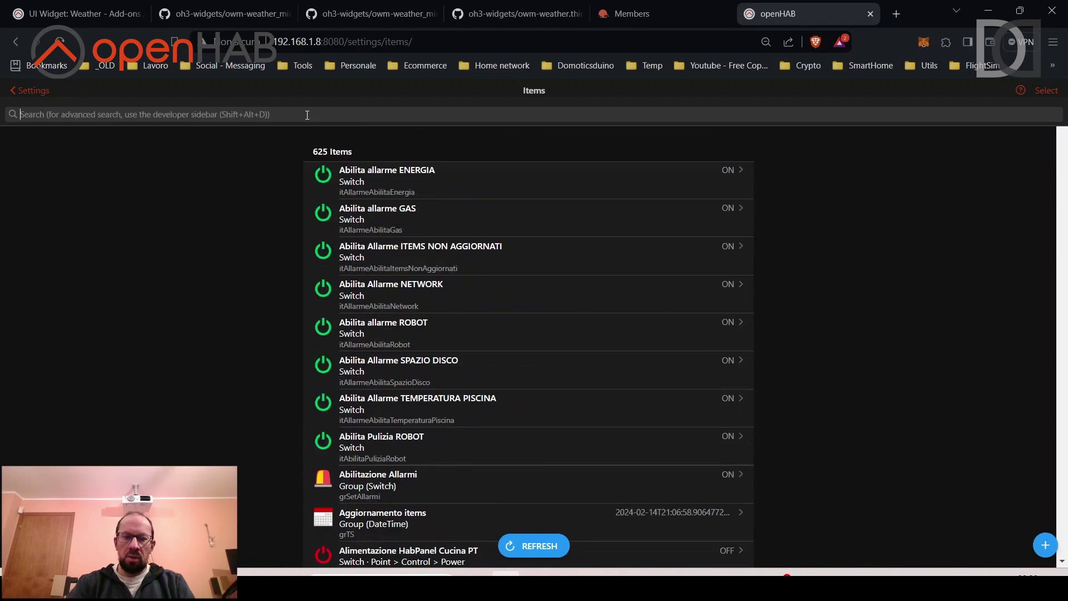
# Filter the Items list by the OneCallAPIweatherandforecast prefix from the items file and browse the values.
pyautogui.hotkey('alt', 'Tab')
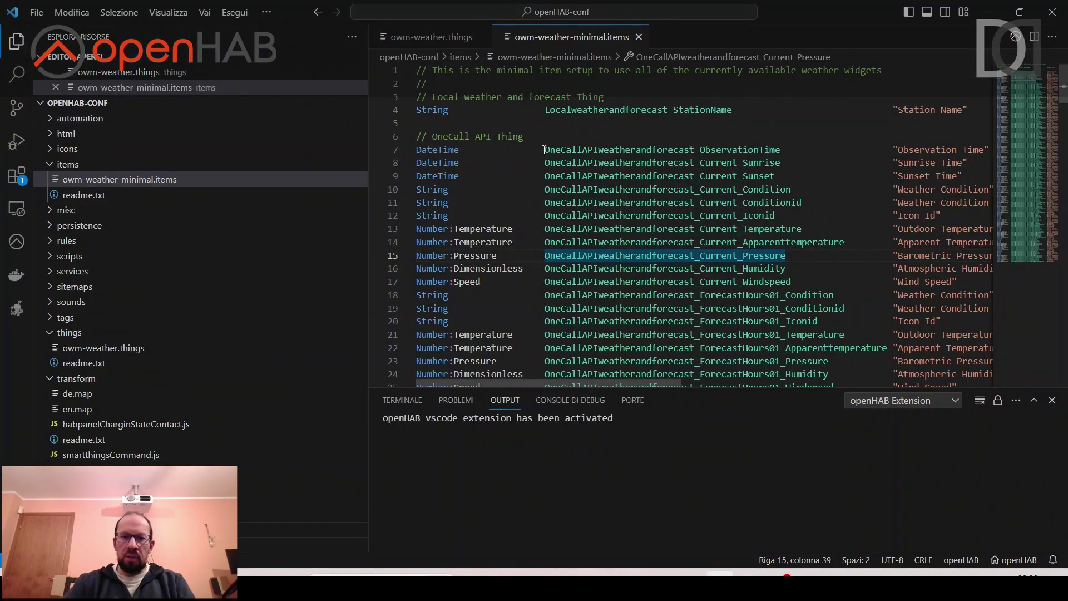
pyautogui.moveTo(544, 150); pyautogui.dragTo(703, 156)
pyautogui.hotkey('ctrl', 'c')
pyautogui.scroll(-10, 696, 170)
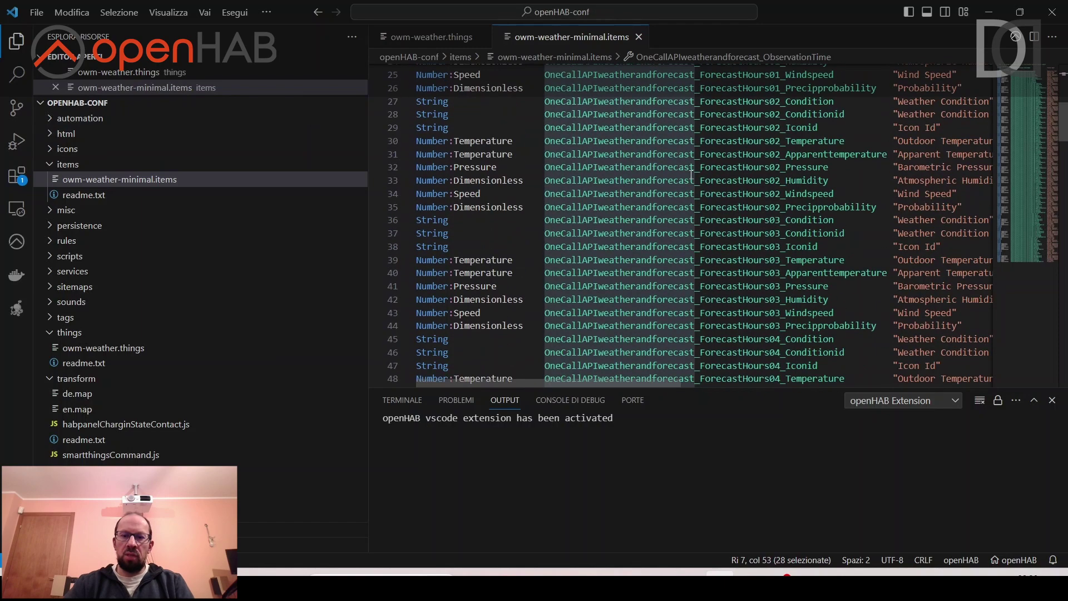
pyautogui.hotkey('alt', 'Tab')
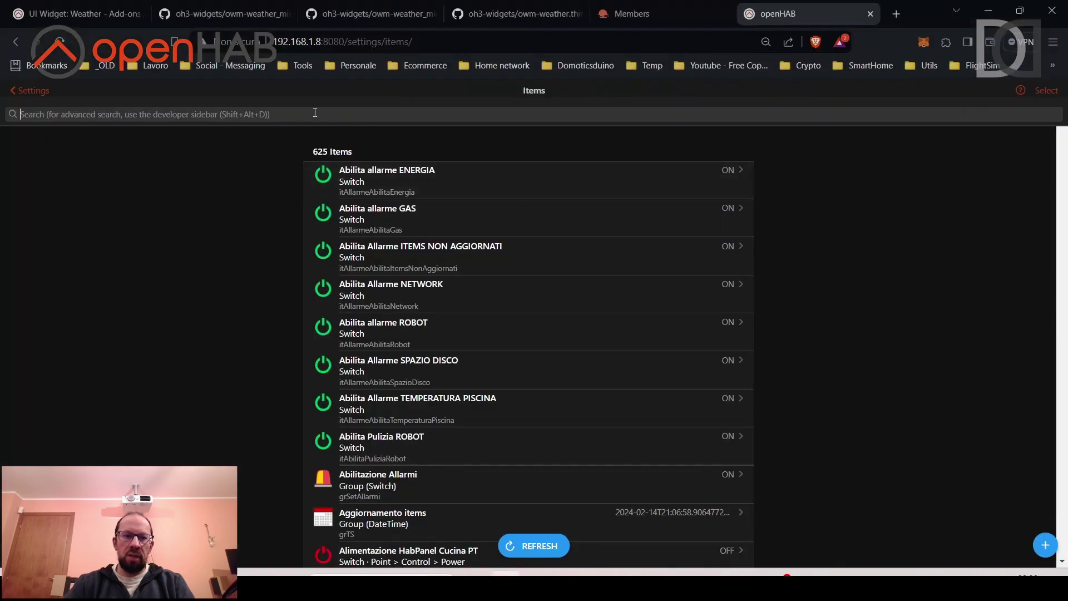
pyautogui.click(315, 112)
pyautogui.hotkey('ctrl', 'v')
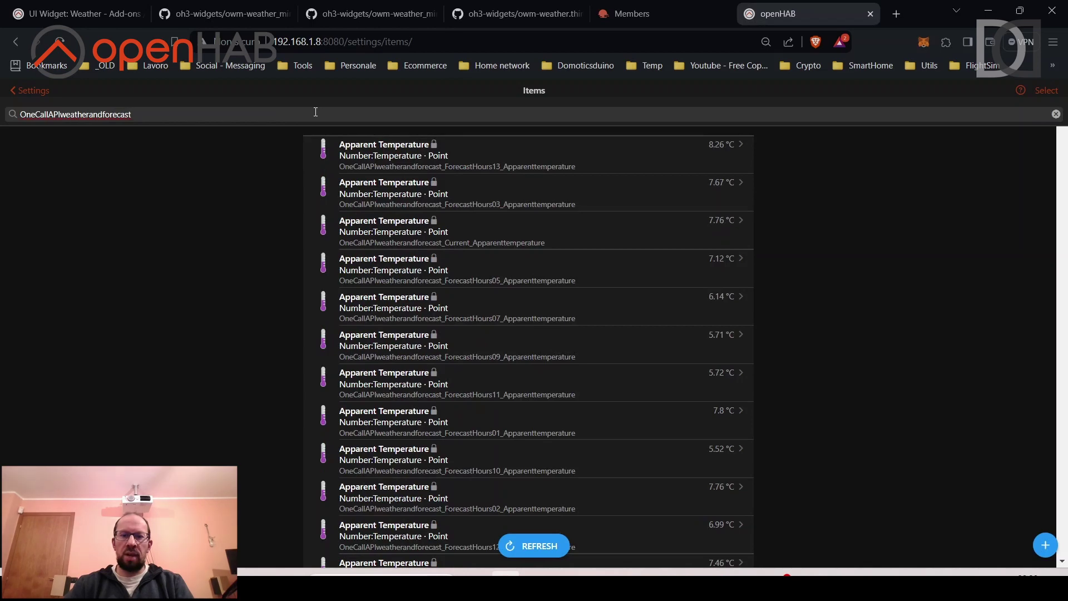
pyautogui.scroll(-8, 284, 259)
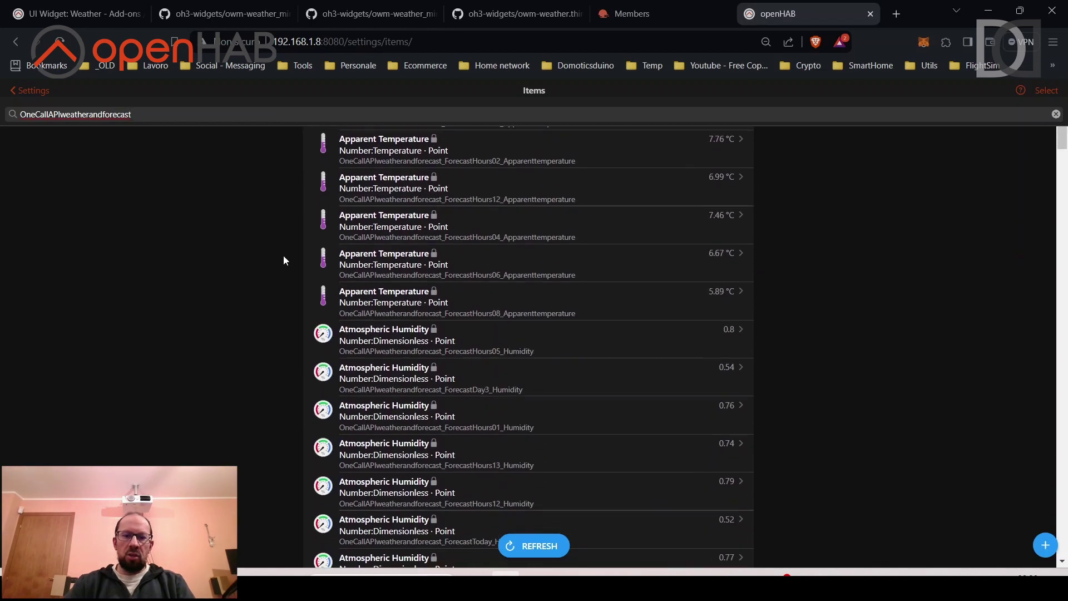
pyautogui.scroll(4, 284, 260)
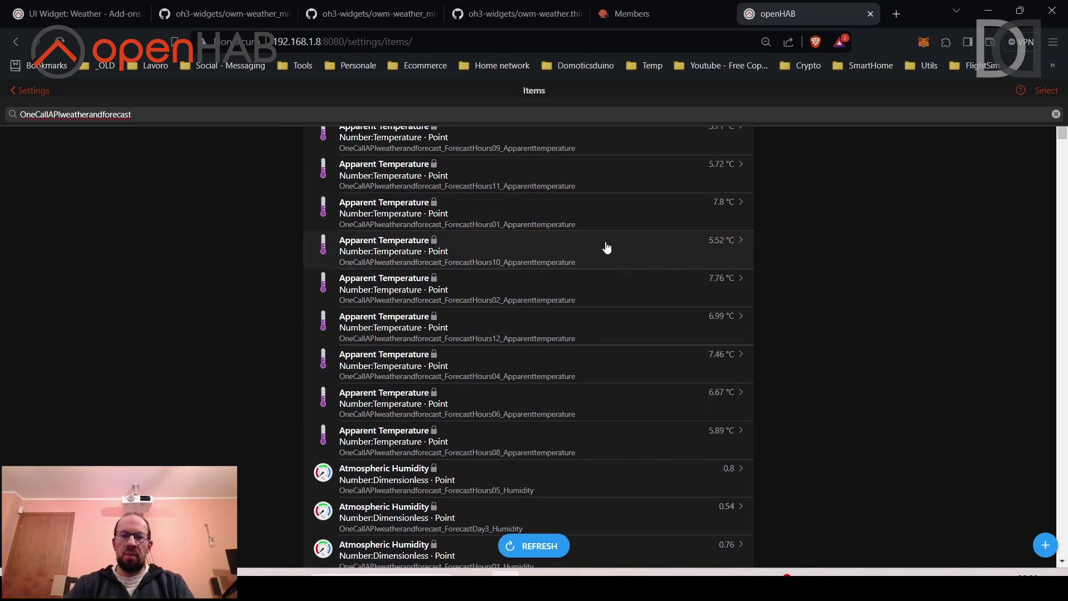
pyautogui.scroll(-15, 607, 246)
pyautogui.scroll(-15, 607, 247)
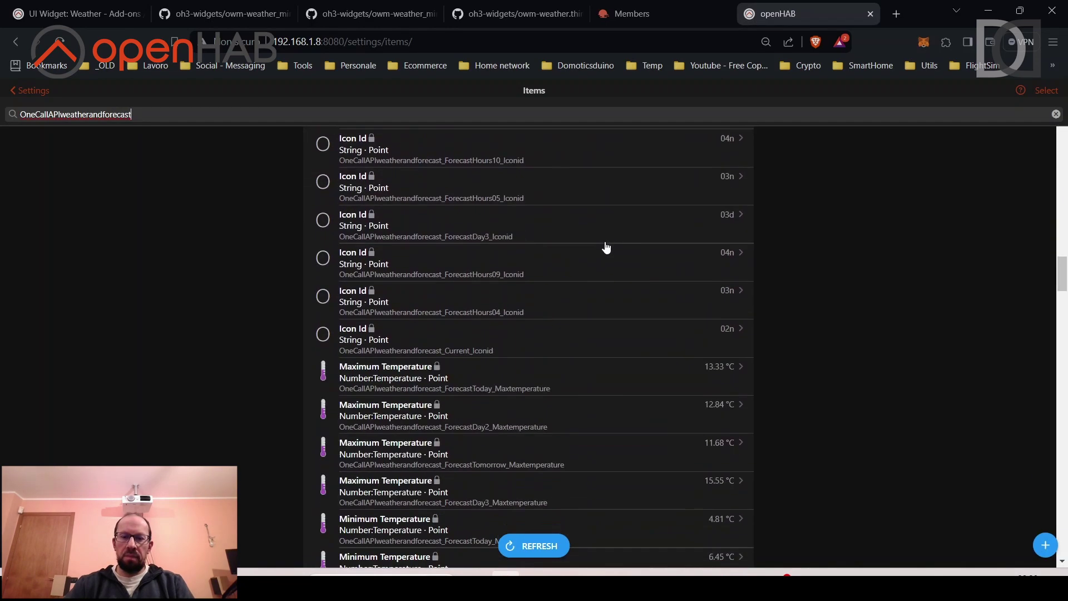
pyautogui.scroll(20, 605, 246)
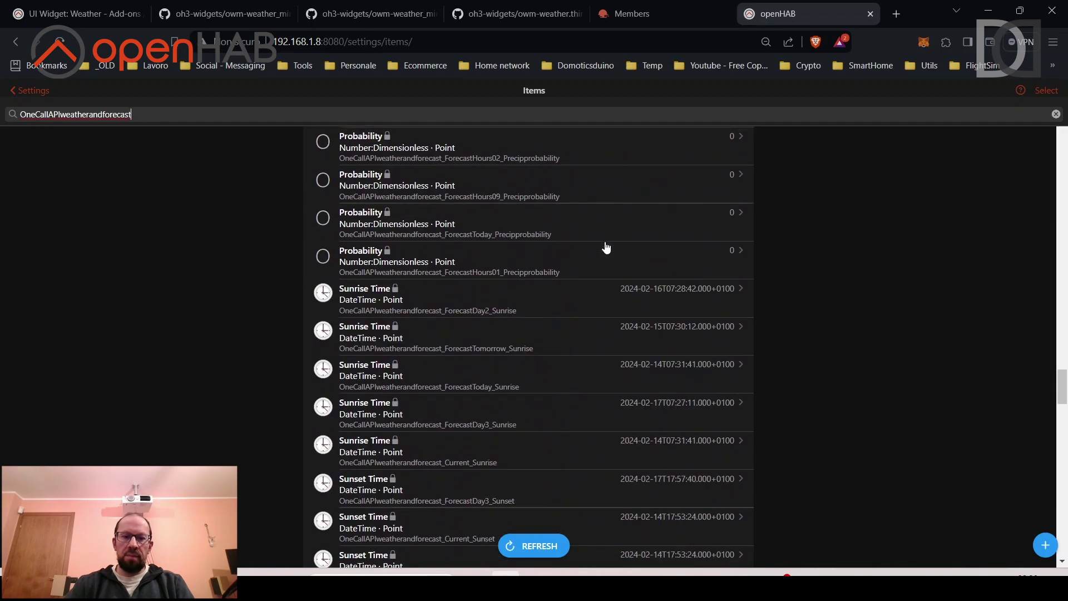
pyautogui.scroll(5, 506, 337)
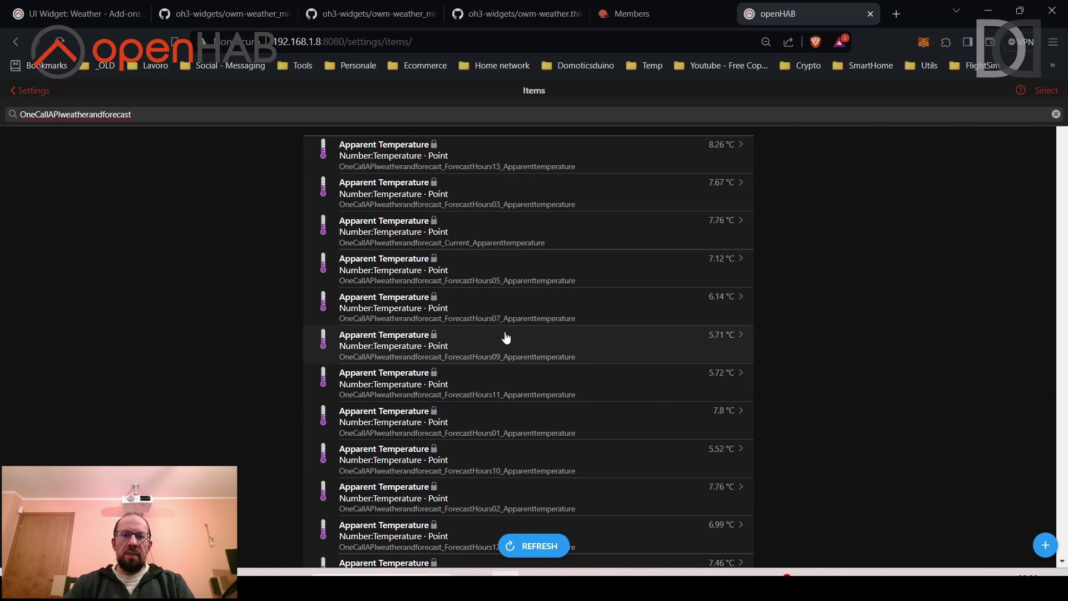
# Scroll through the UI Widget: Weather forum post to the weather popup section.
pyautogui.click(78, 13)
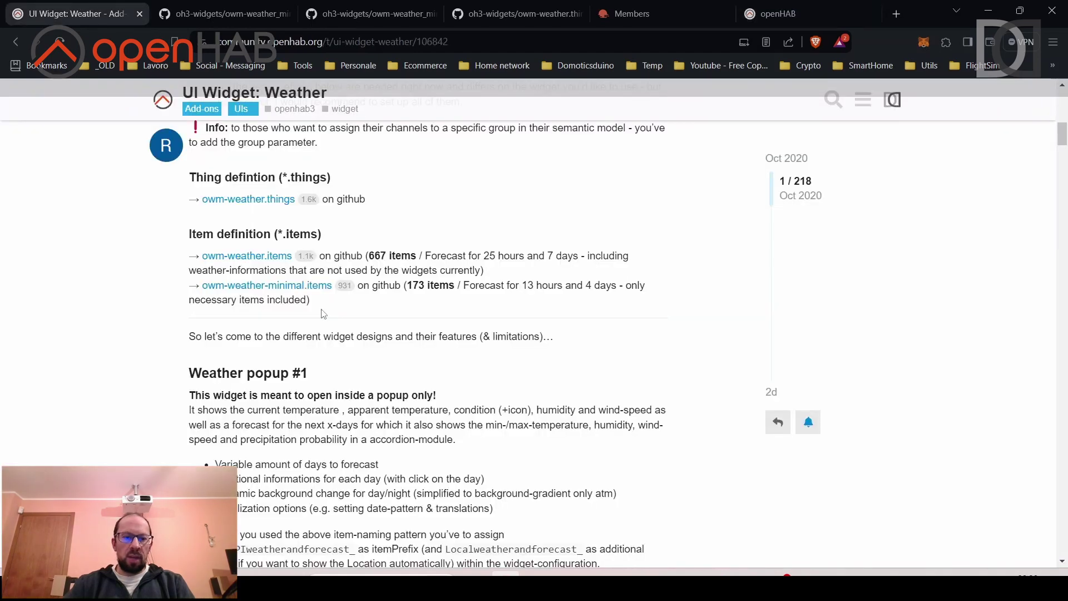
pyautogui.scroll(-4, 320, 314)
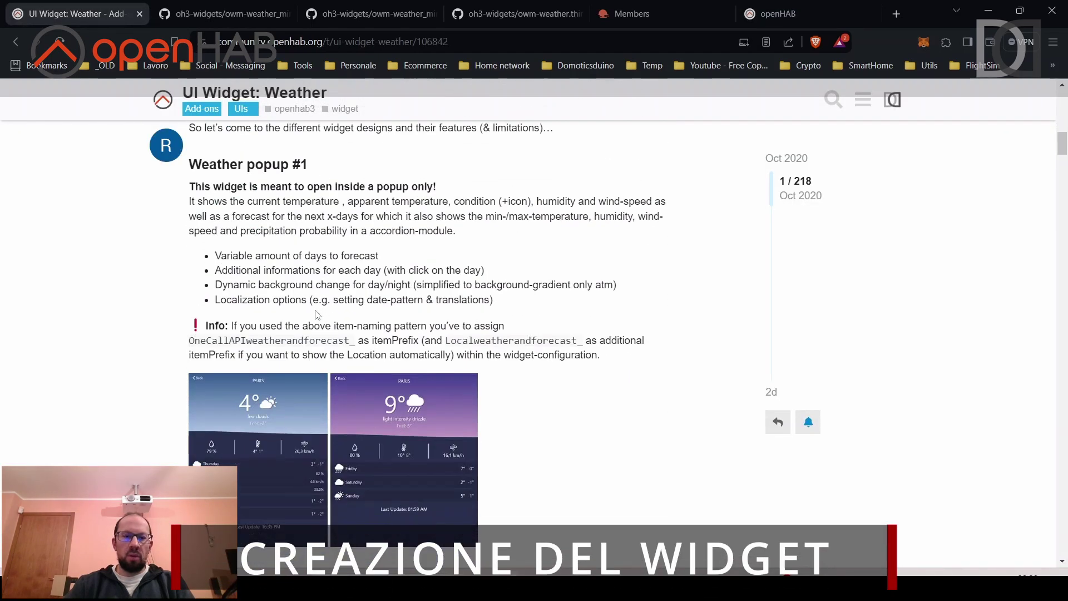
pyautogui.scroll(-9, 314, 310)
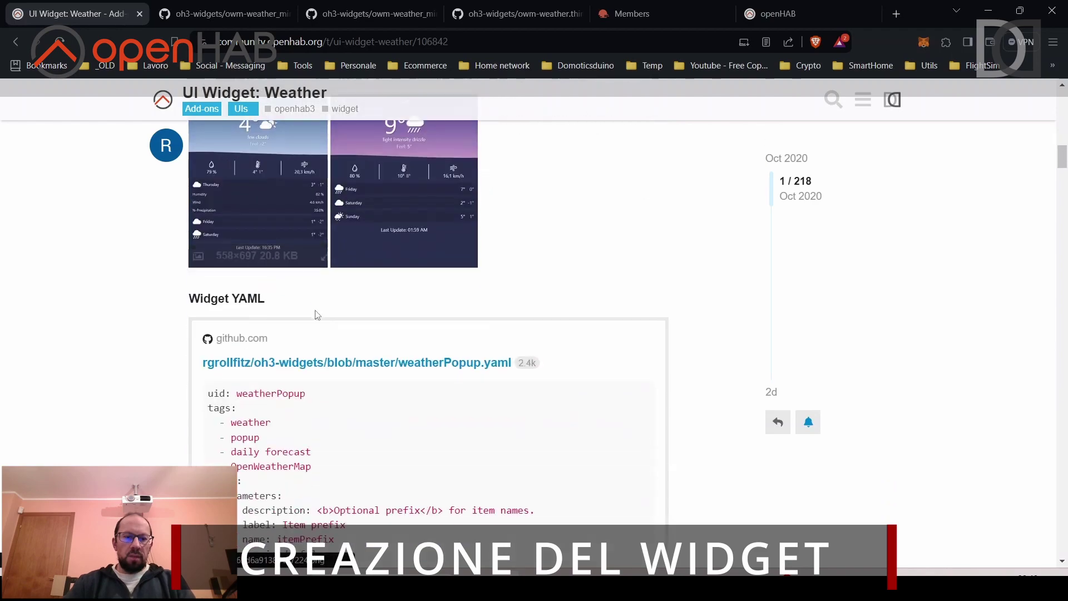
pyautogui.scroll(-16, 220, 328)
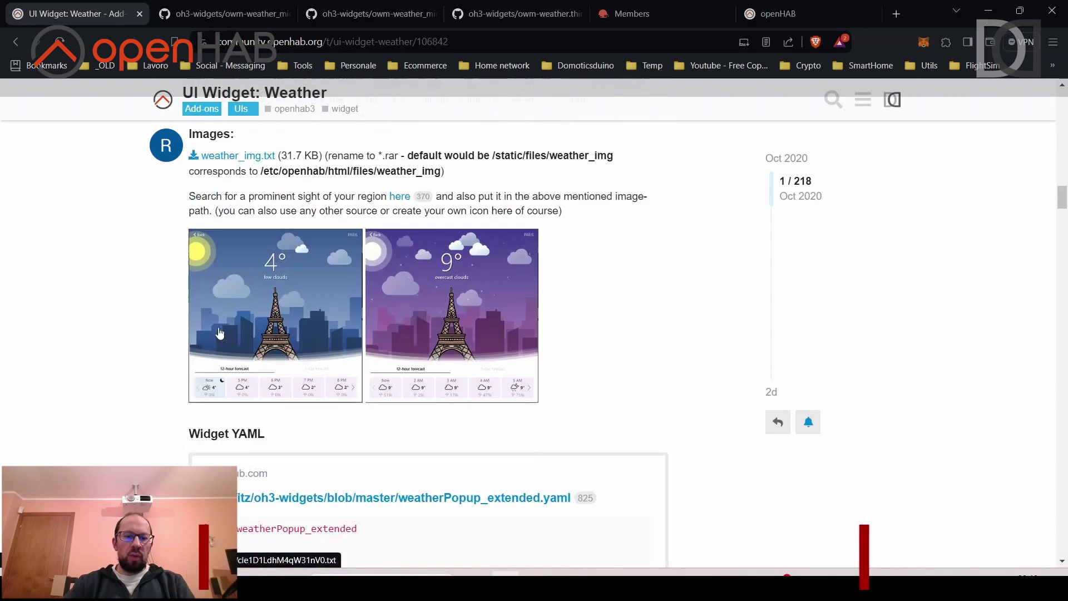
pyautogui.scroll(-16, 219, 332)
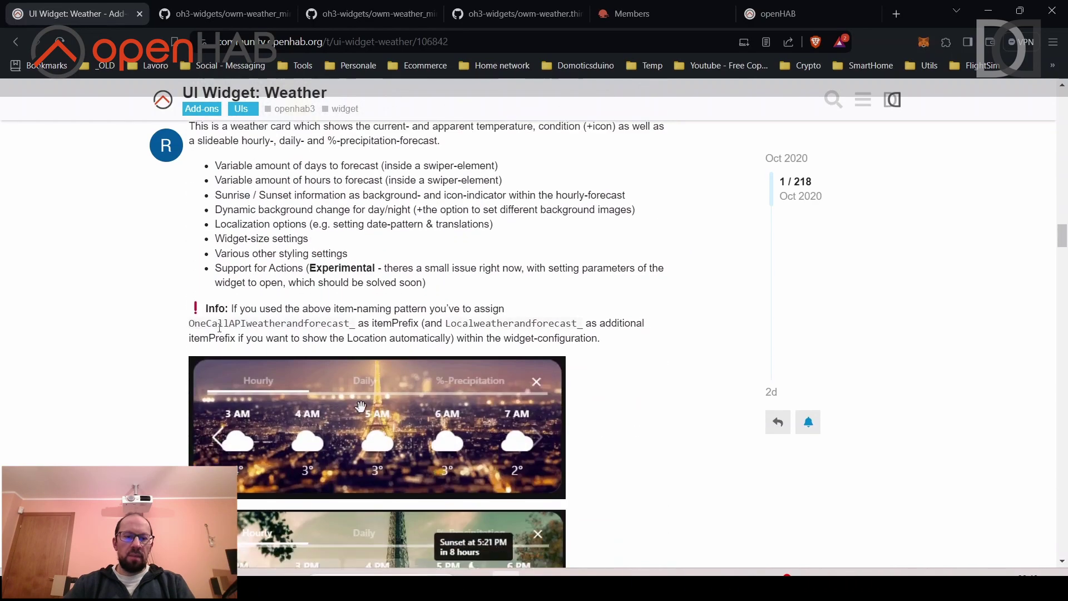
pyautogui.scroll(20, 219, 328)
pyautogui.scroll(10, 220, 328)
pyautogui.scroll(-4, 219, 331)
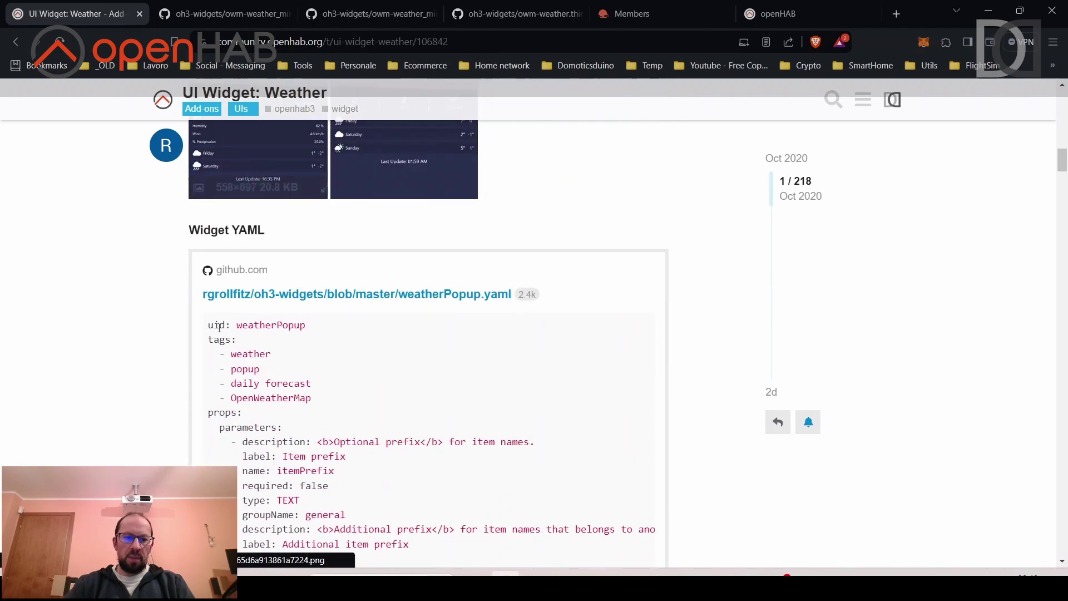
pyautogui.scroll(5, 220, 332)
pyautogui.scroll(-3, 219, 333)
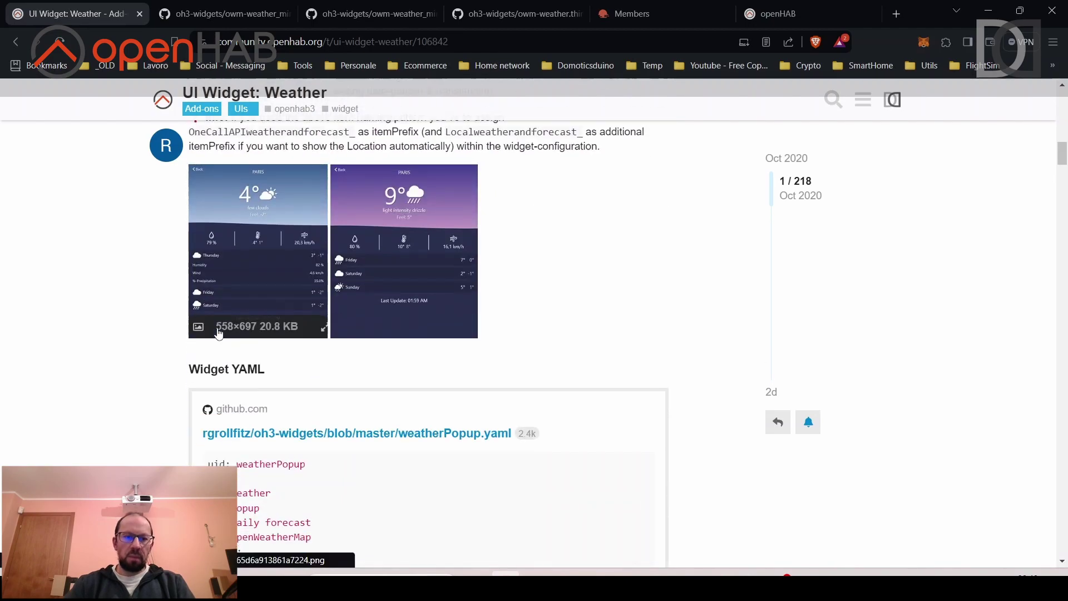
# View the weather popup screenshot enlarged, then open the weatherPopup.yaml link in a new tab.
pyautogui.click(247, 272)
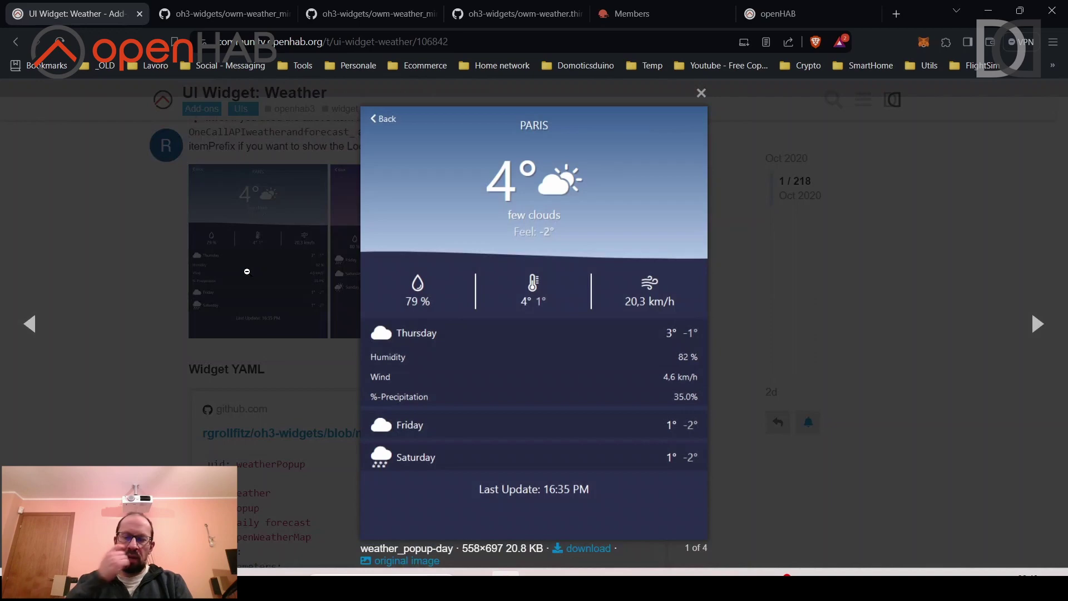
pyautogui.click(261, 302)
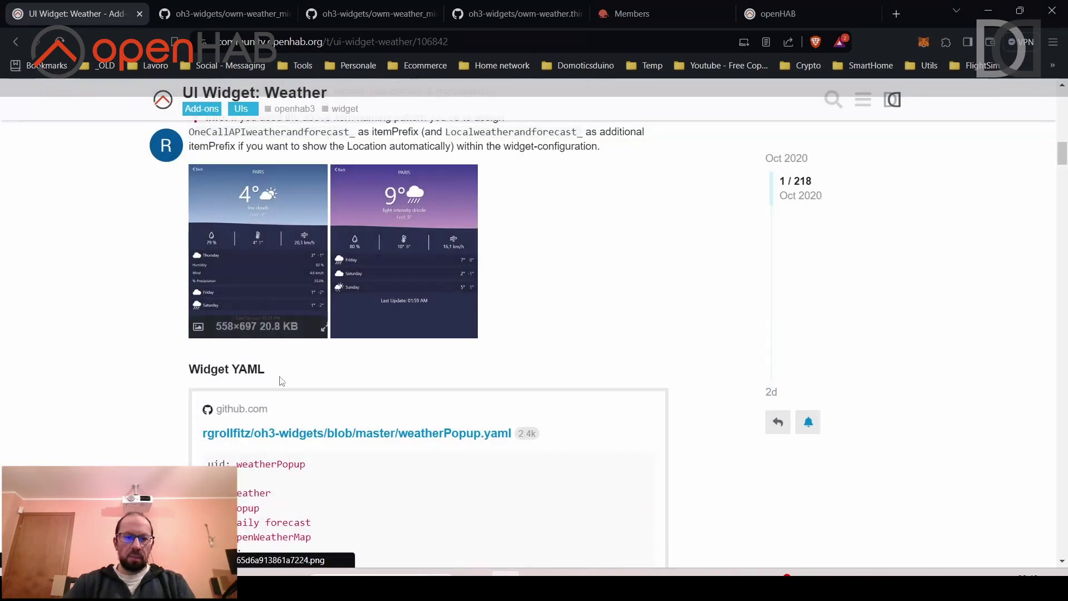
pyautogui.rightClick(371, 439)
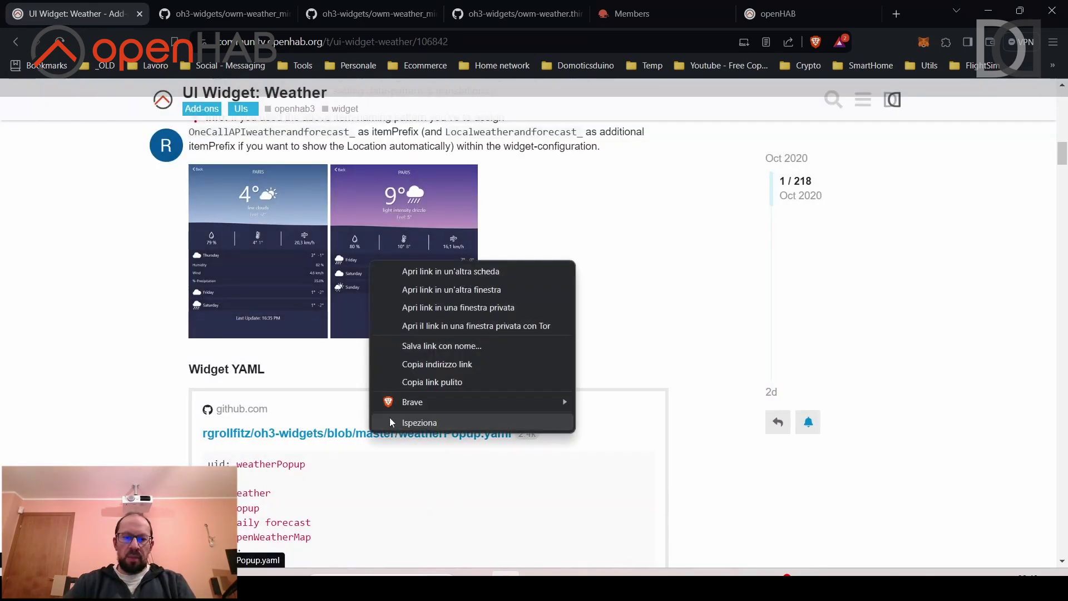
pyautogui.click(436, 266)
# Select and copy the entire weatherPopup.yaml code from its GitHub page.
pyautogui.click(195, 12)
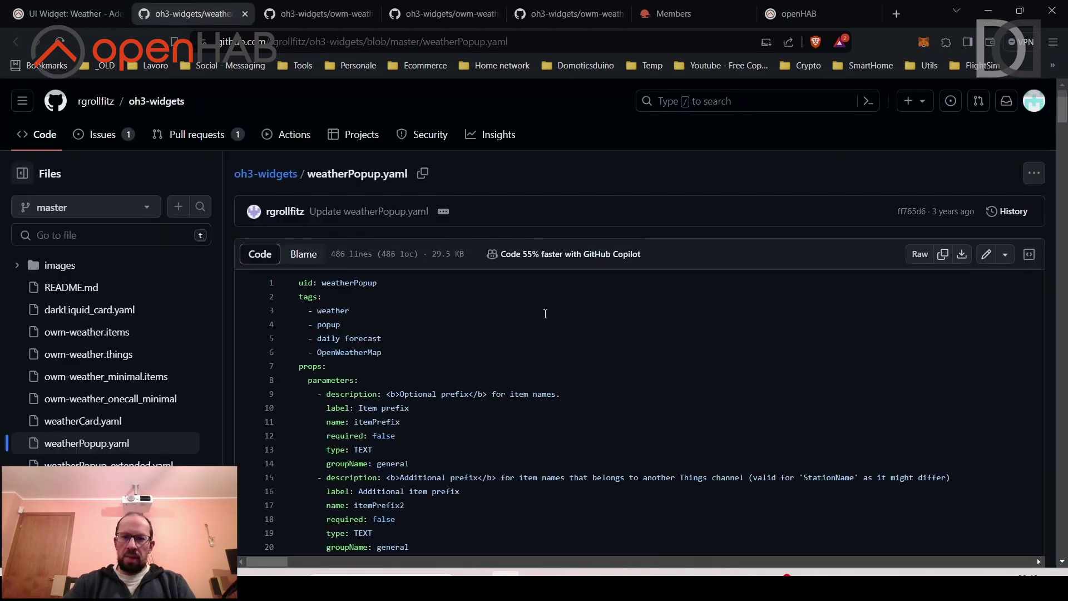
pyautogui.click(334, 311)
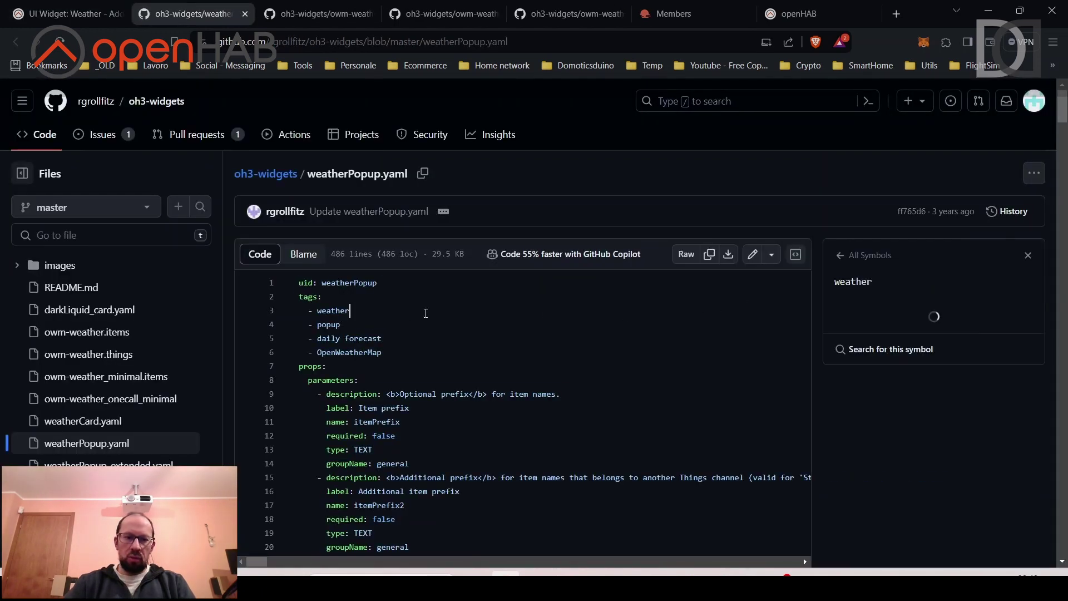
pyautogui.hotkey('ctrl', 'a')
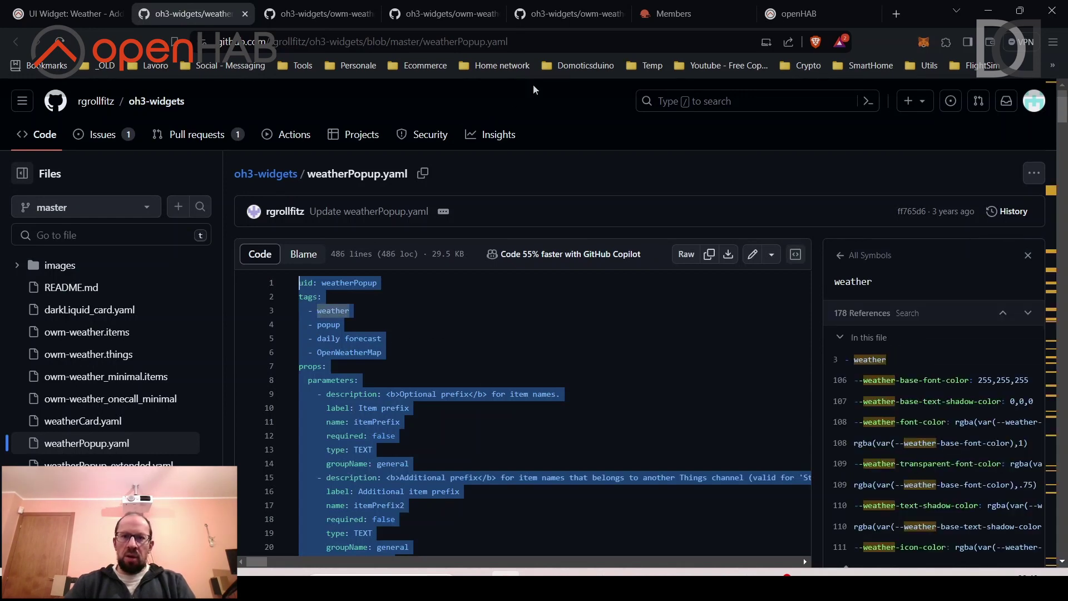
pyautogui.click(799, 13)
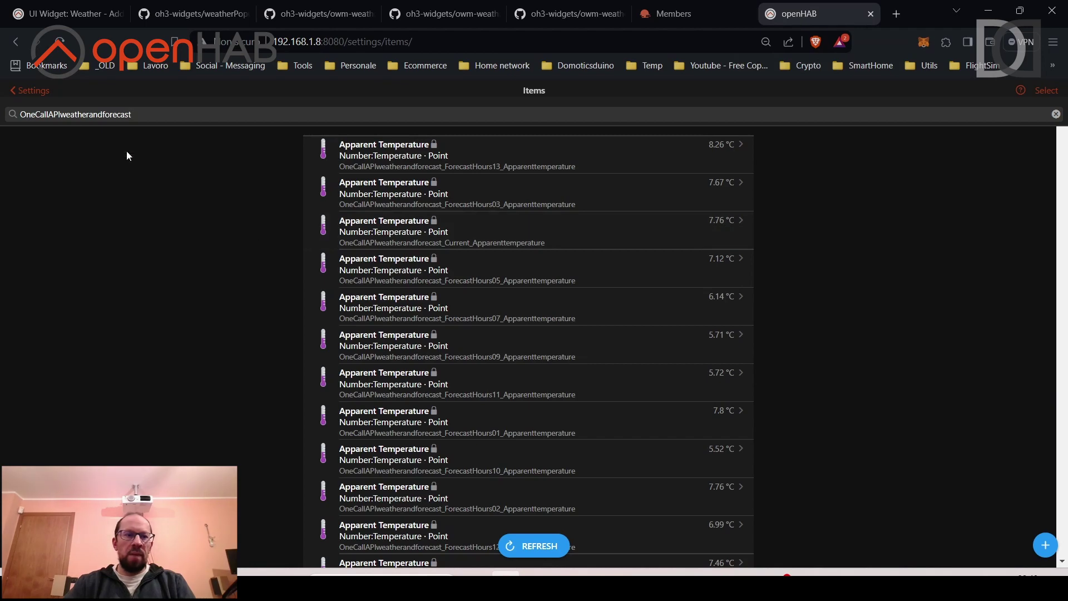
# Start a new custom widget from Developer Tools > Widgets.
pyautogui.click(34, 90)
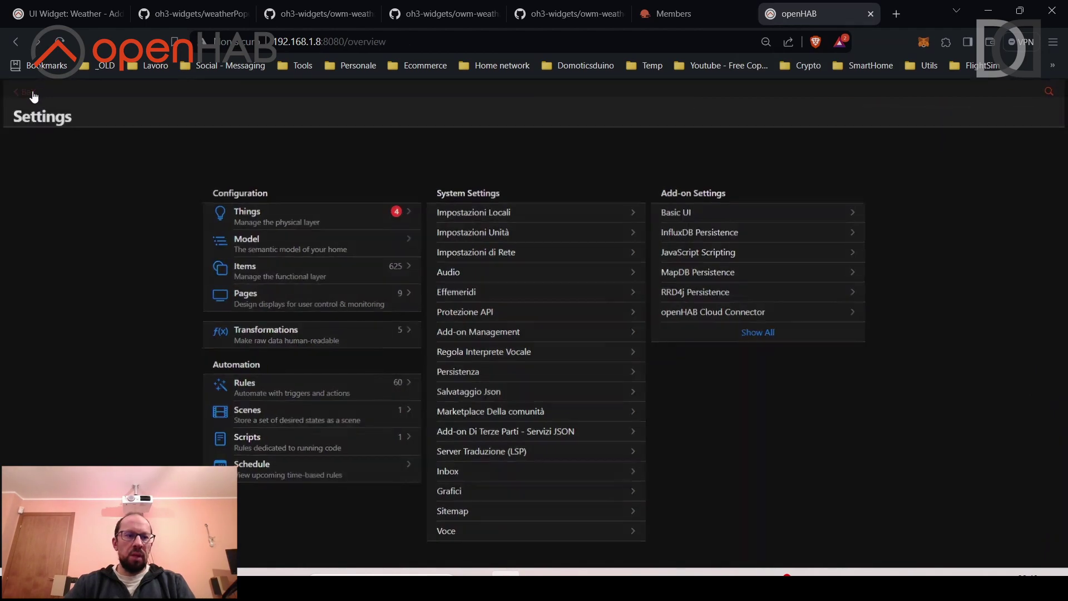
pyautogui.click(17, 93)
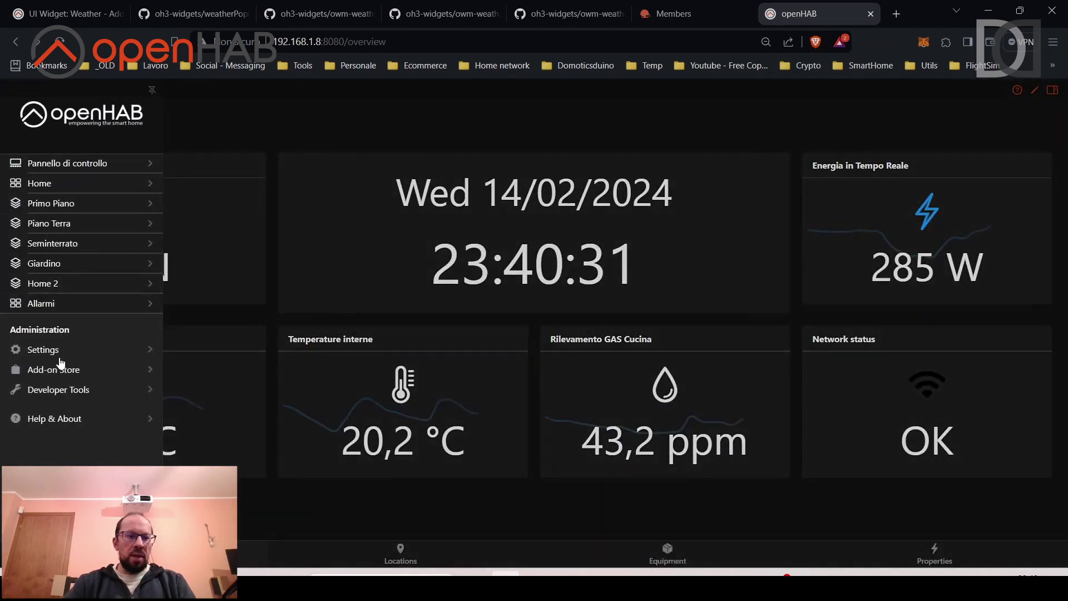
pyautogui.click(68, 389)
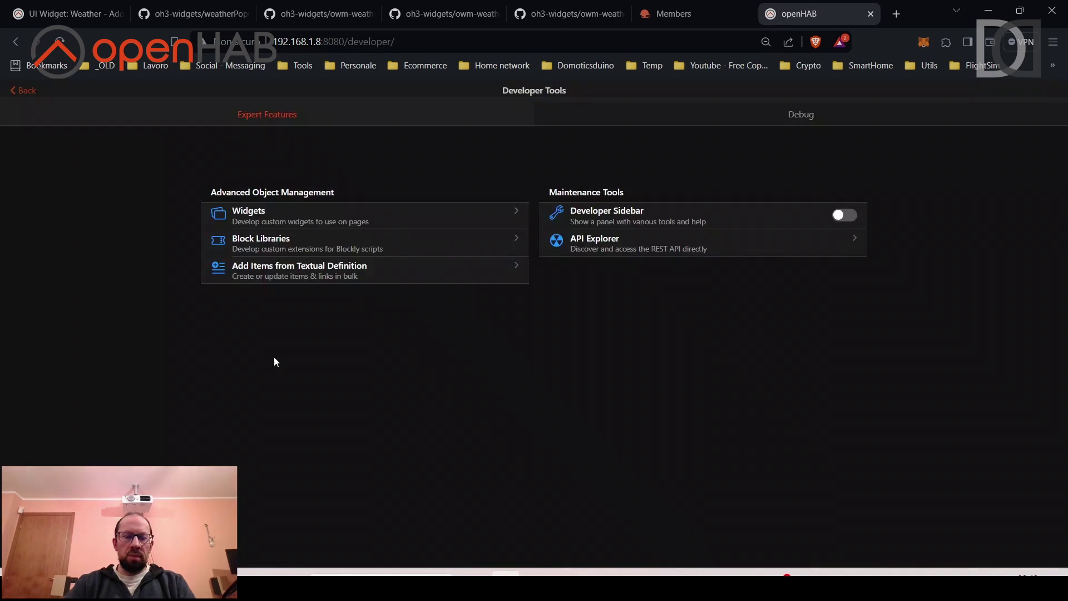
pyautogui.click(279, 221)
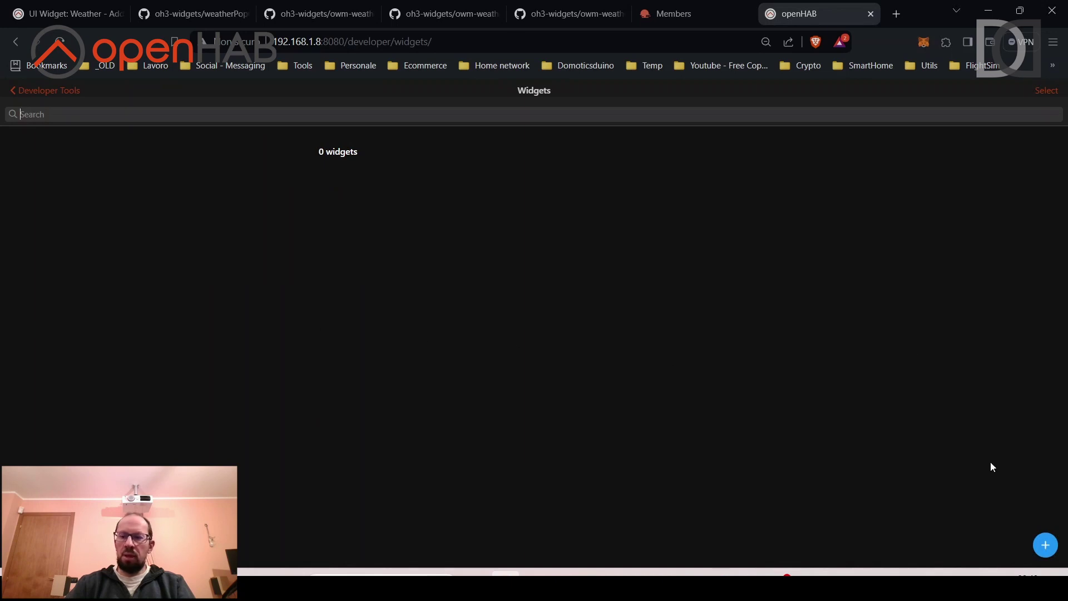
pyautogui.click(1044, 547)
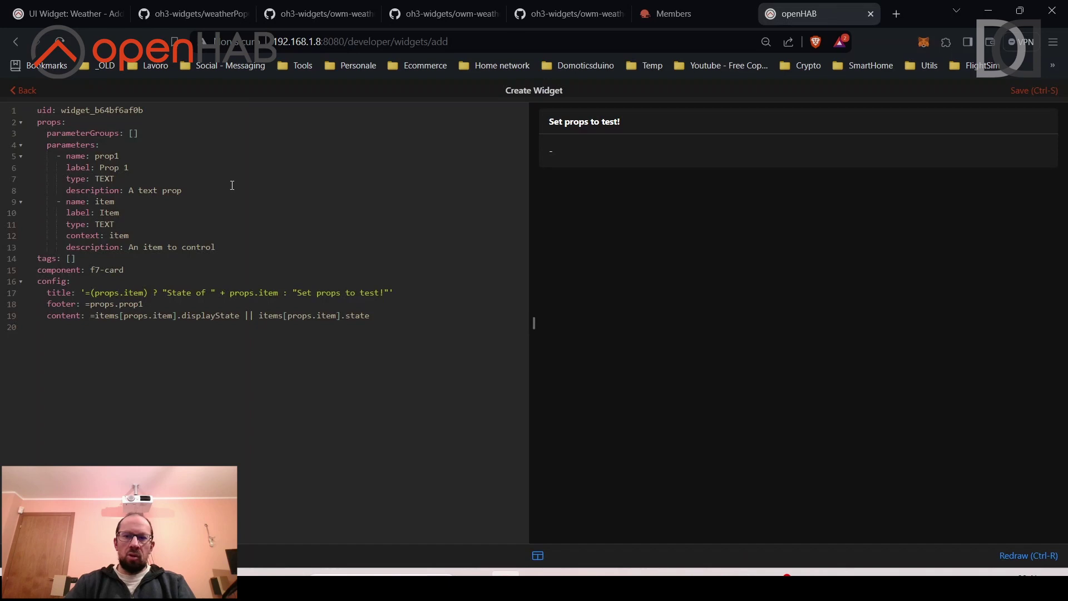
# Replace the template widget YAML with the copied weatherPopup YAML.
pyautogui.hotkey('ctrl', 'a')
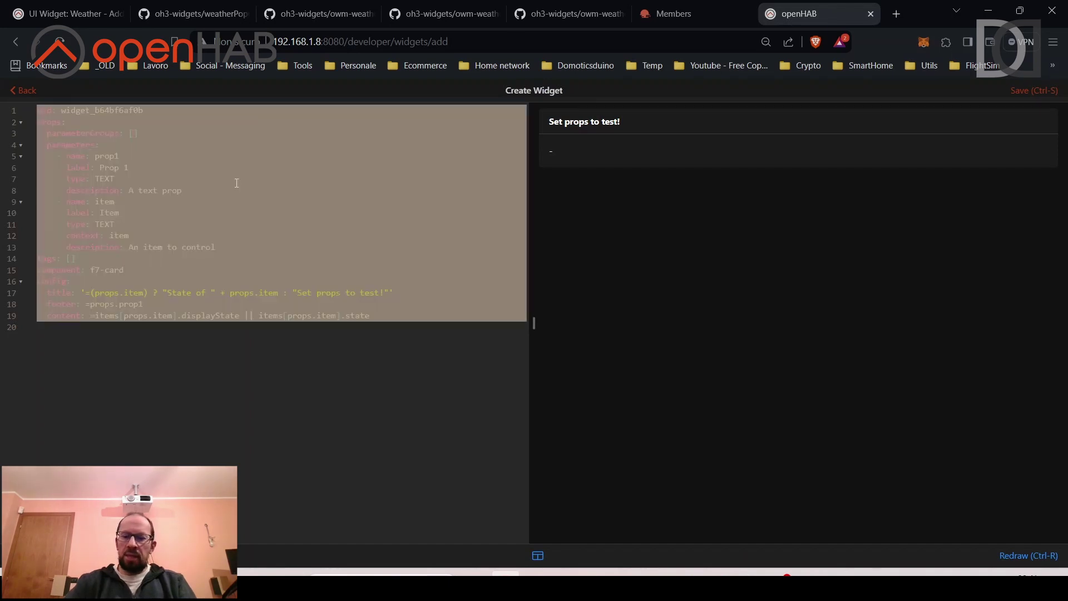
pyautogui.press('BackSpace')
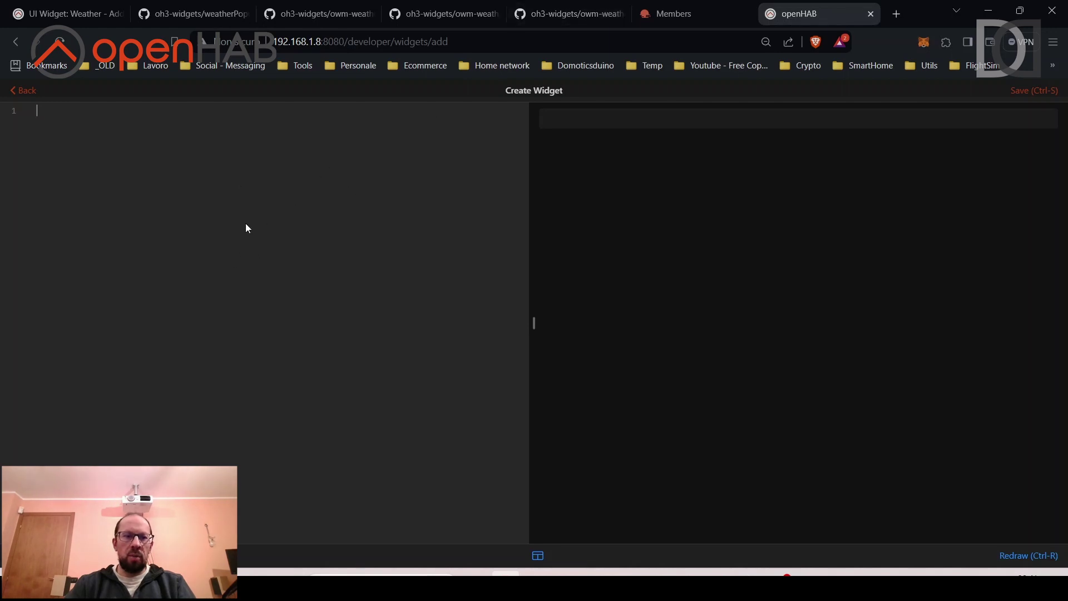
pyautogui.hotkey('ctrl', 'v')
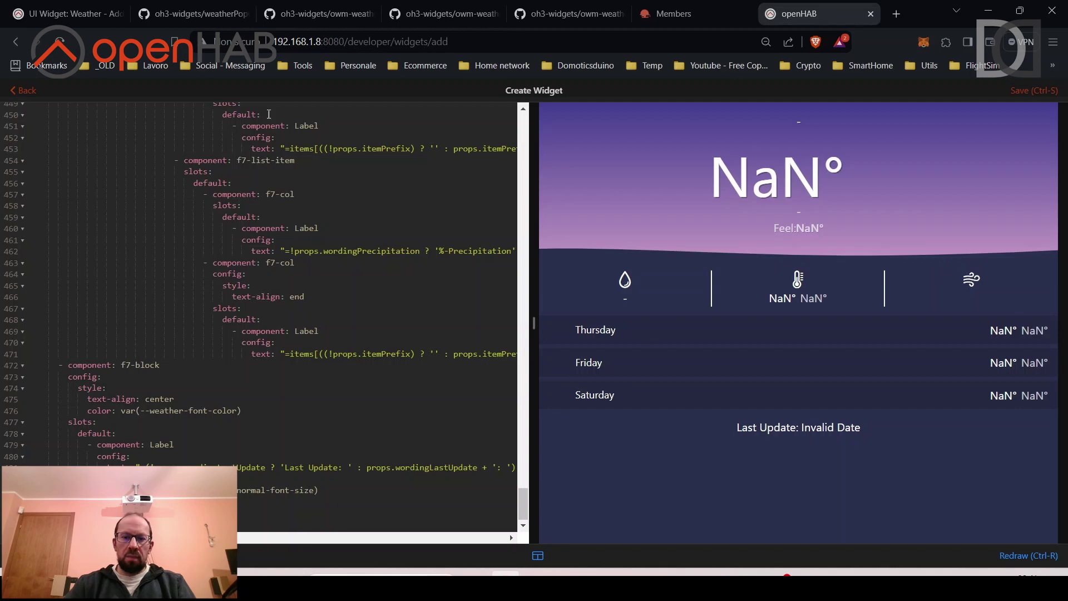
pyautogui.click(64, 15)
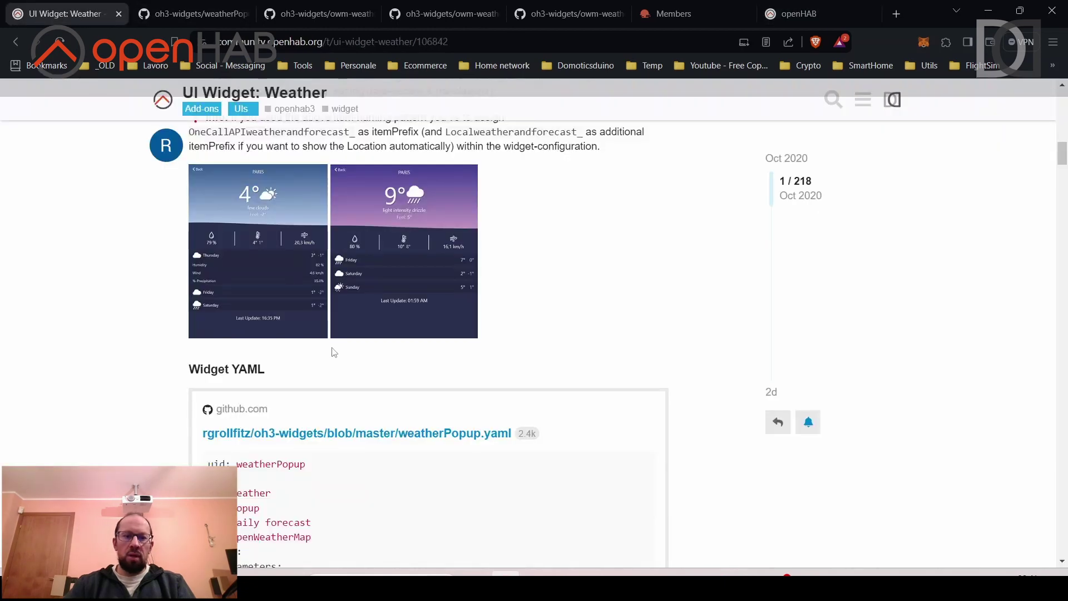
pyautogui.scroll(3, 333, 351)
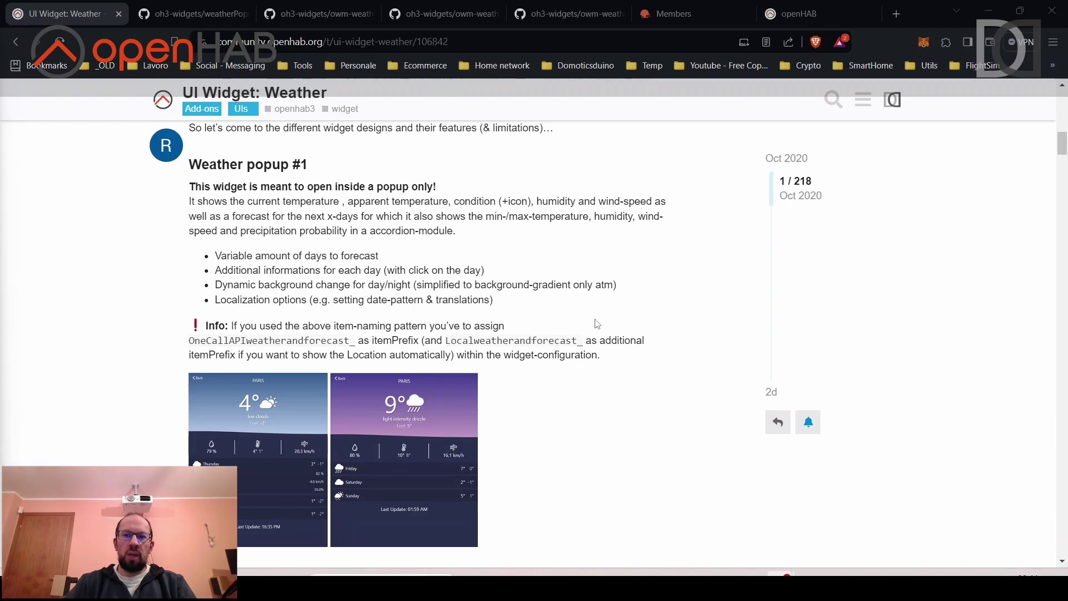
pyautogui.click(799, 14)
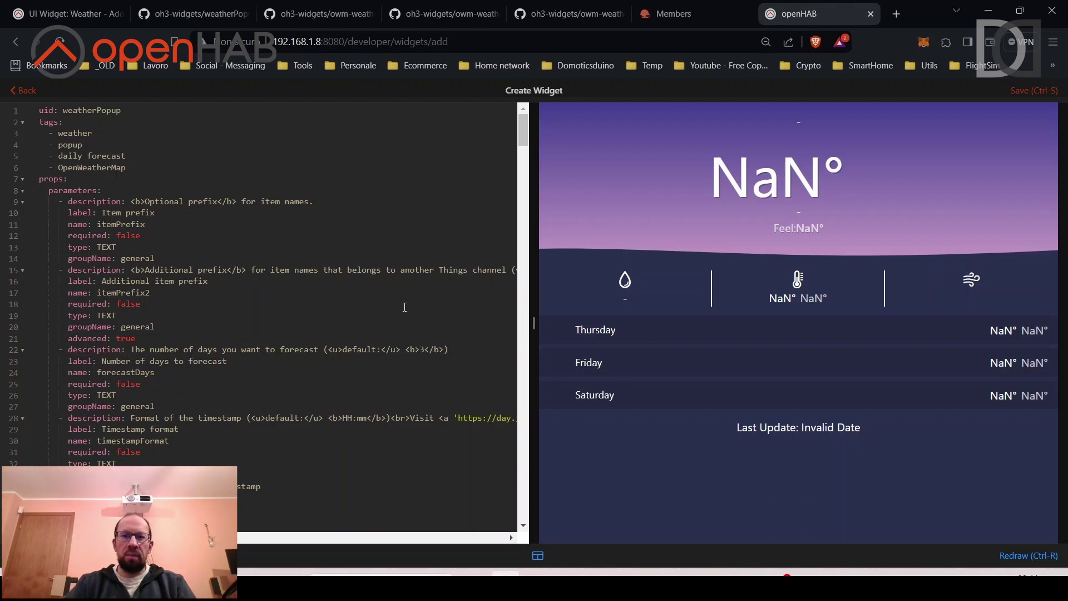
# Save the weatherPopup widget, then open the Pages list (9 pages) in Settings.
pyautogui.click(1026, 93)
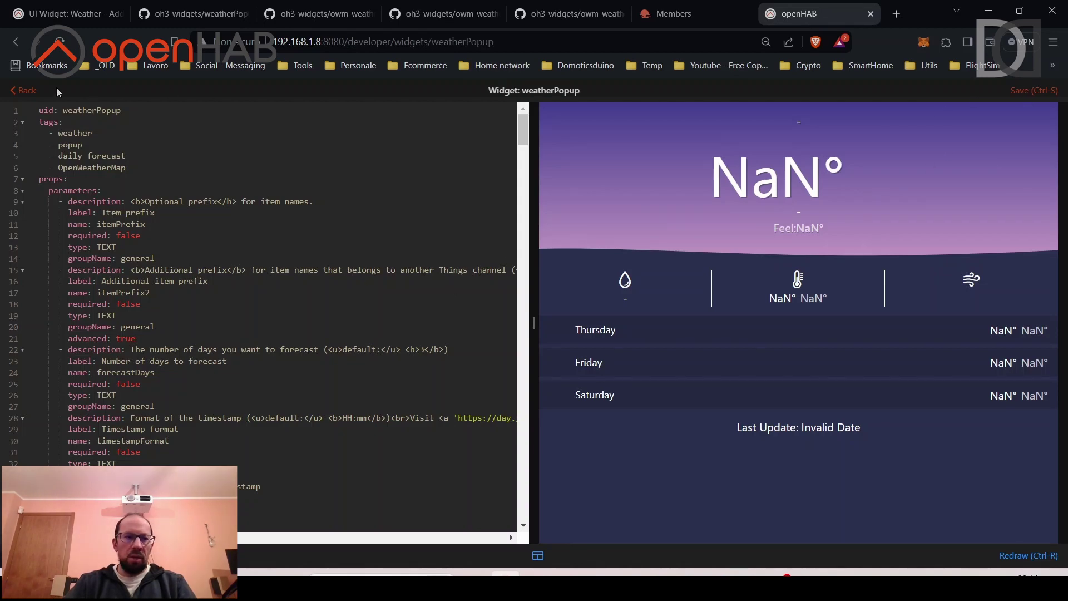
pyautogui.click(29, 94)
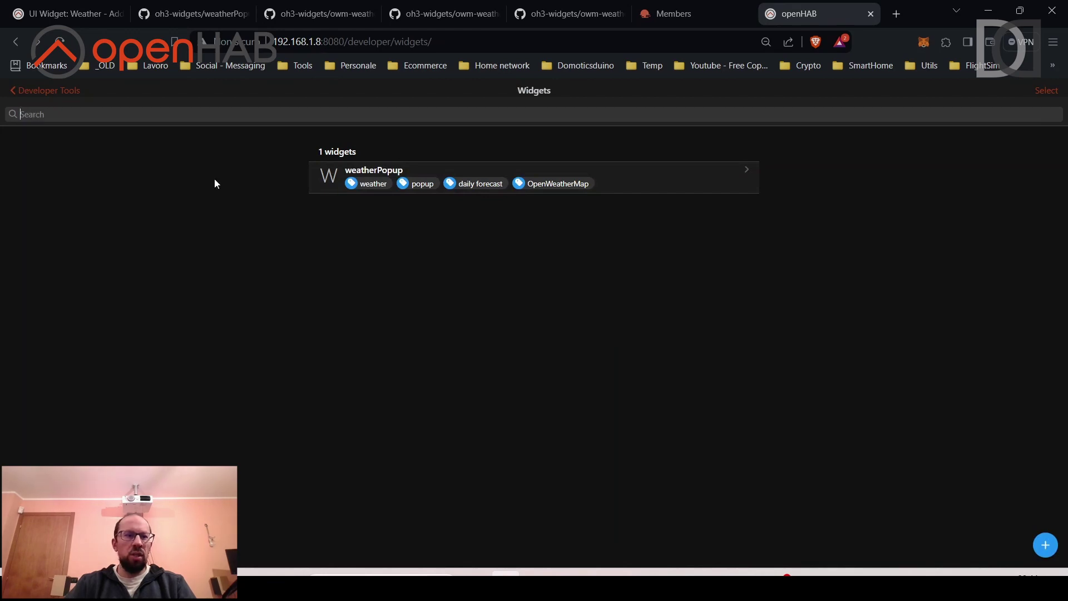
pyautogui.click(62, 92)
pyautogui.click(15, 90)
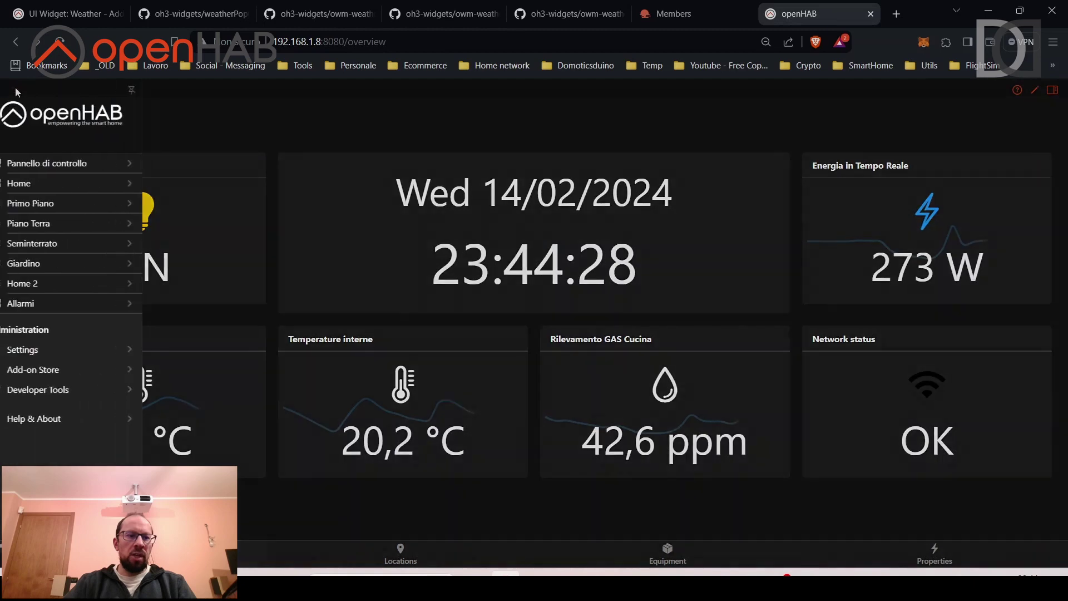
pyautogui.click(34, 348)
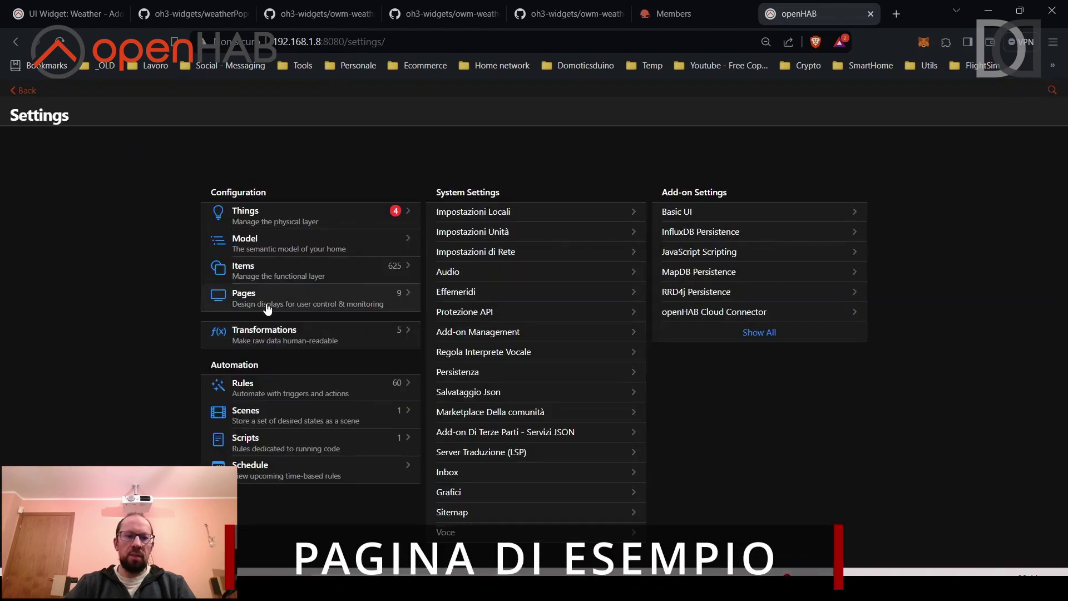
pyautogui.click(267, 305)
# Create a new layout page with ID TestWidgetOWM and label 'Test Widget OWM'.
pyautogui.click(1054, 552)
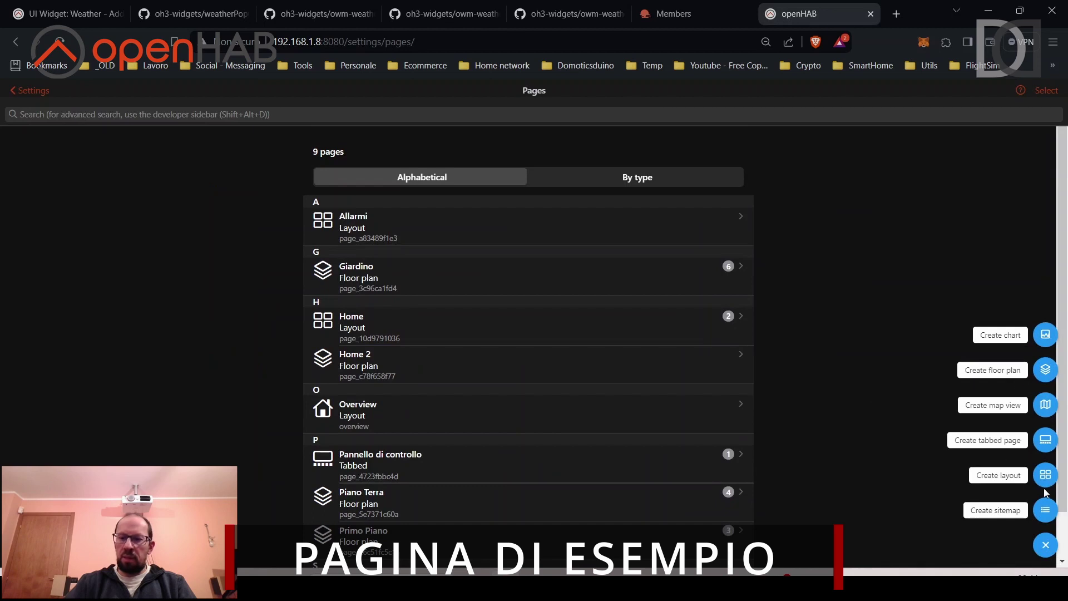
pyautogui.click(1045, 479)
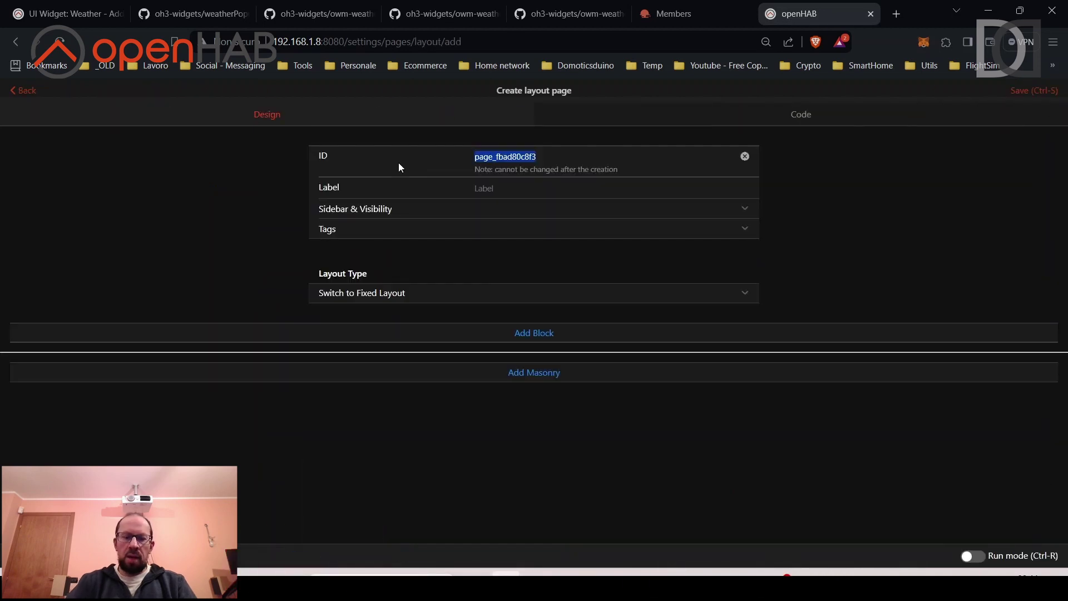
pyautogui.write('Test Widget')
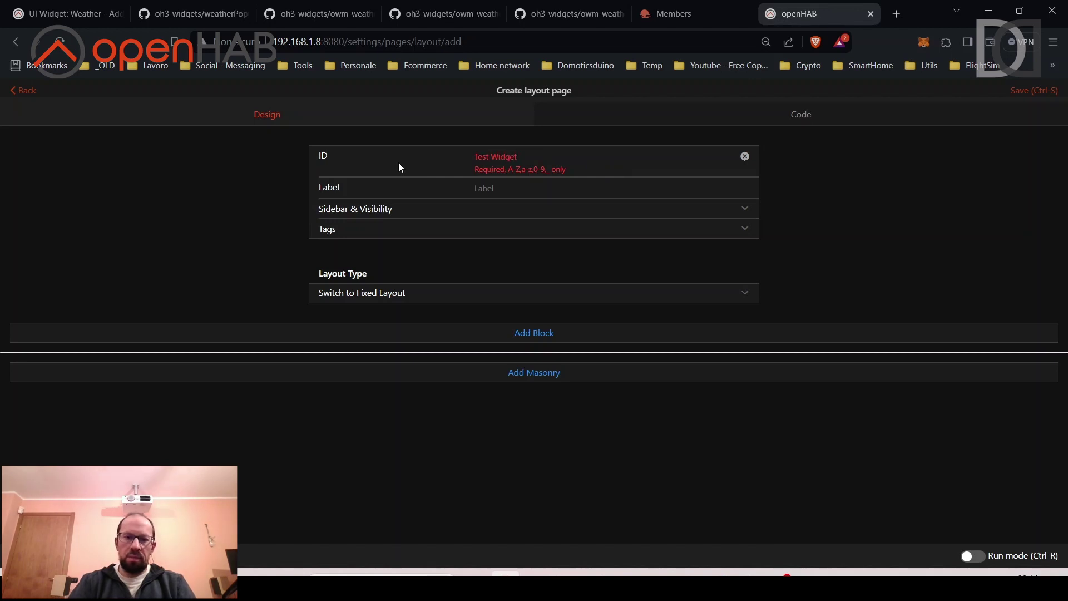
pyautogui.press('Left')
pyautogui.press('Left')
pyautogui.press('Left')
pyautogui.press('Left')
pyautogui.press('Left')
pyautogui.press('Left')
pyautogui.press('BackSpace')
pyautogui.write('-')
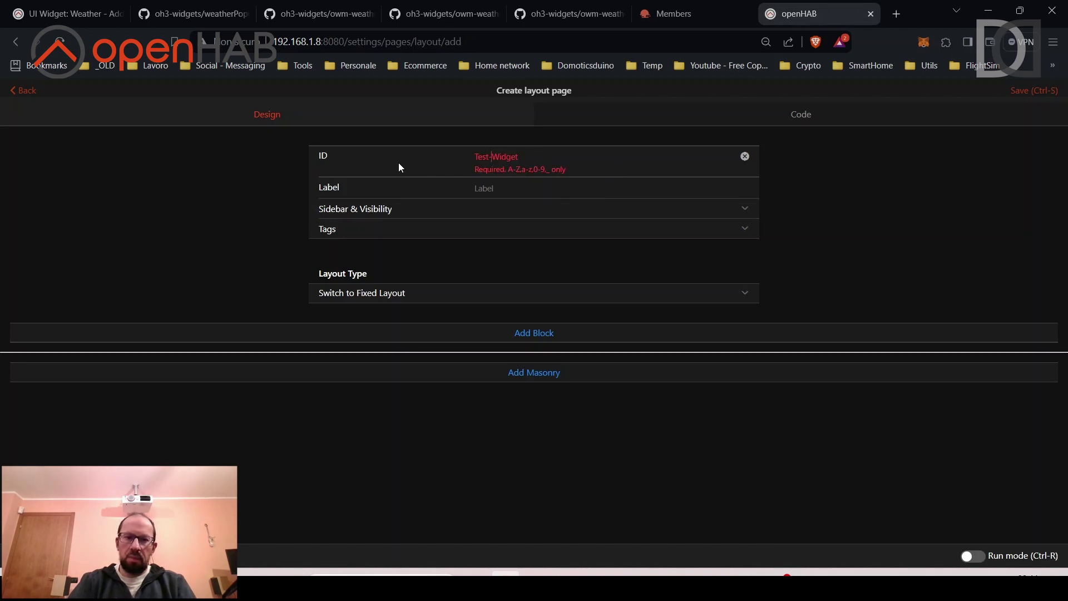
pyautogui.press('BackSpace')
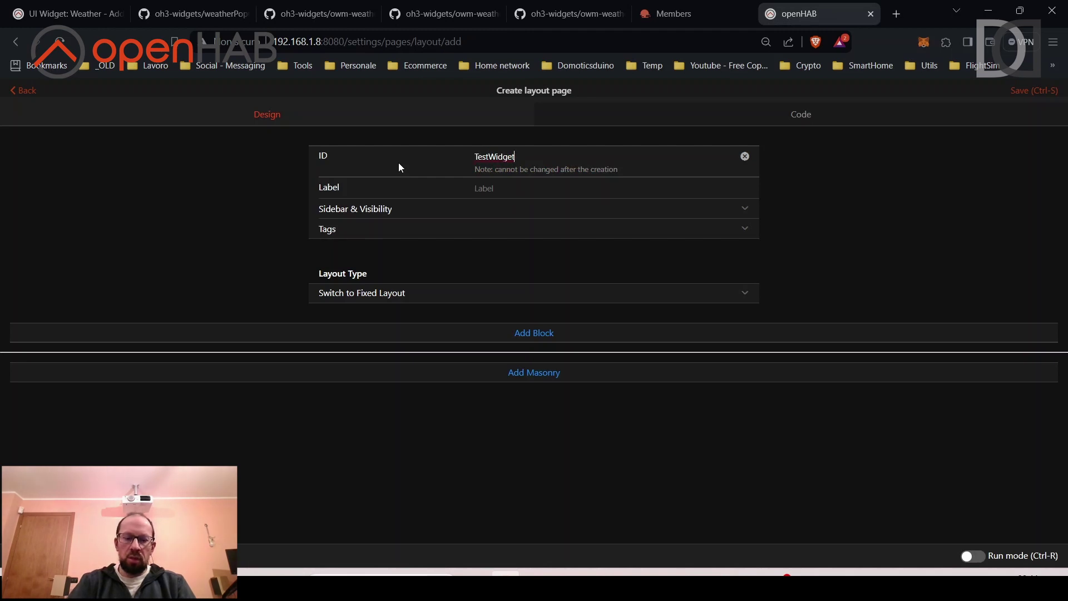
pyautogui.press('End')
pyautogui.write('OWM')
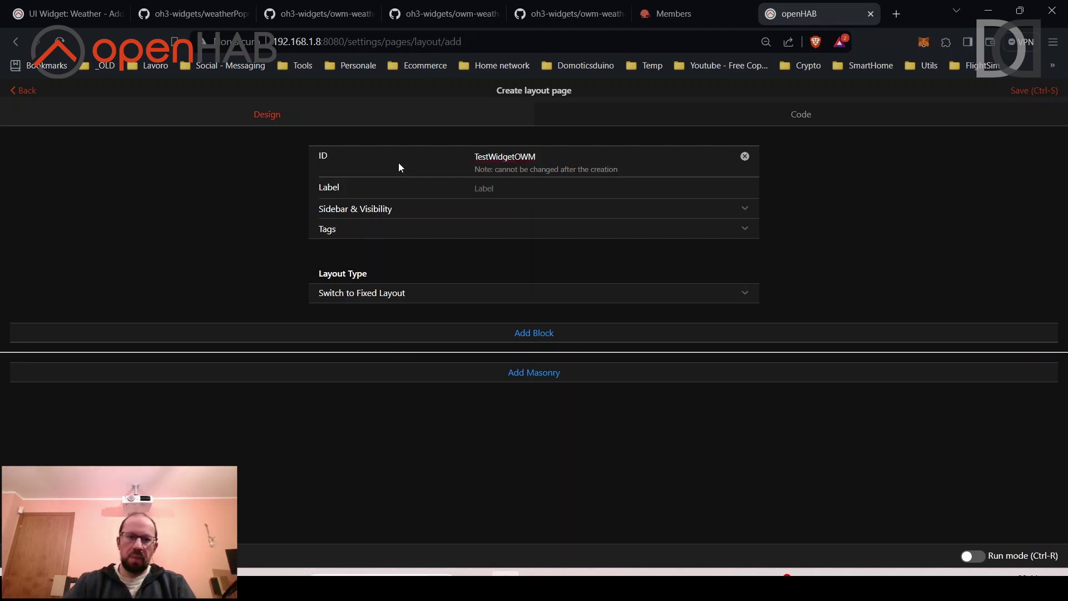
pyautogui.write('Test')
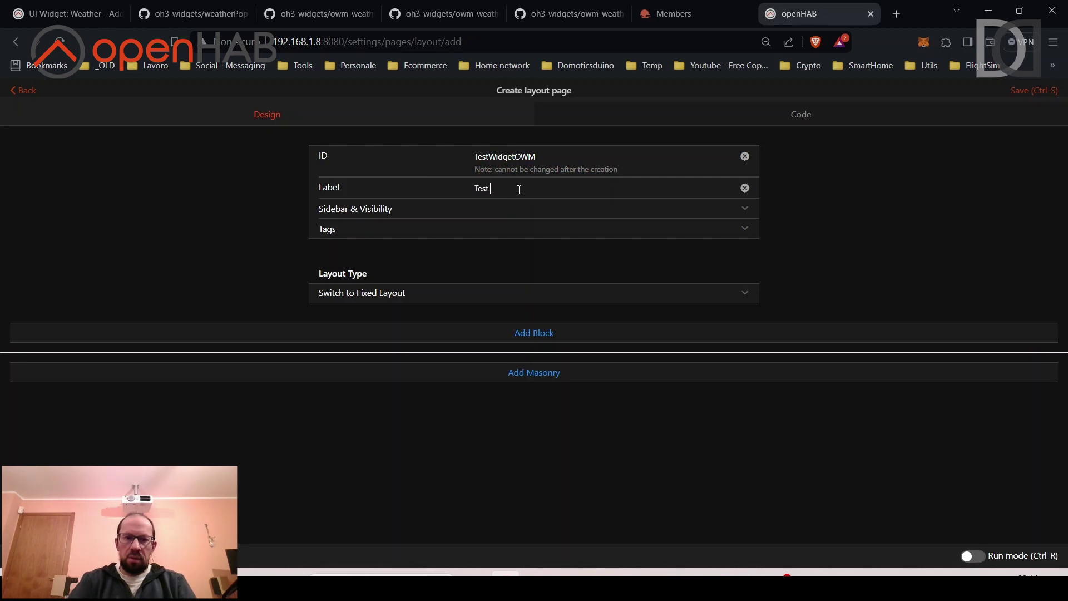
pyautogui.write(' Widget O')
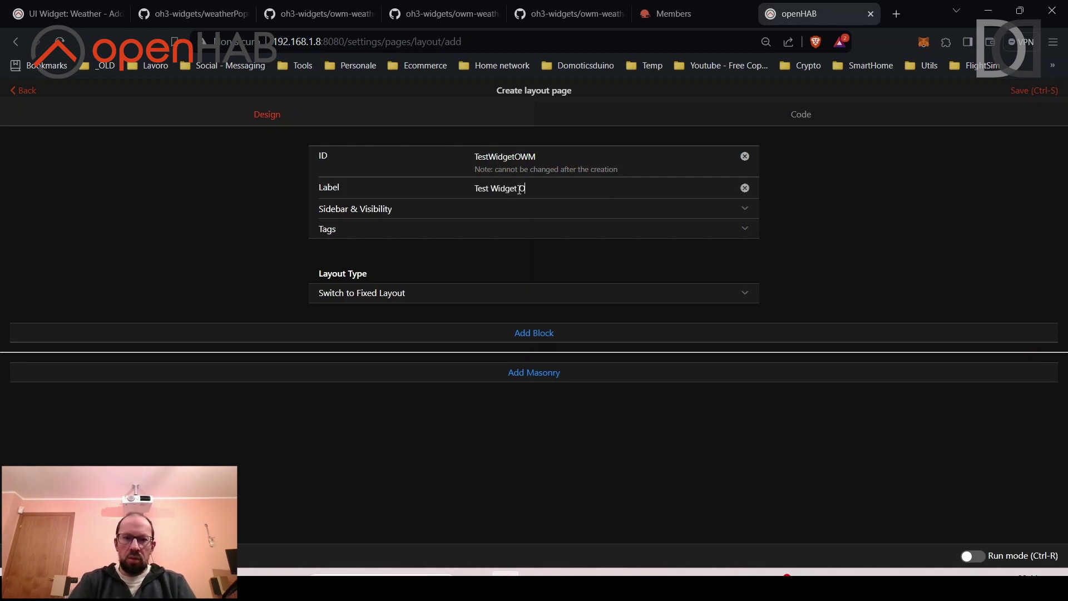
pyautogui.write('WM')
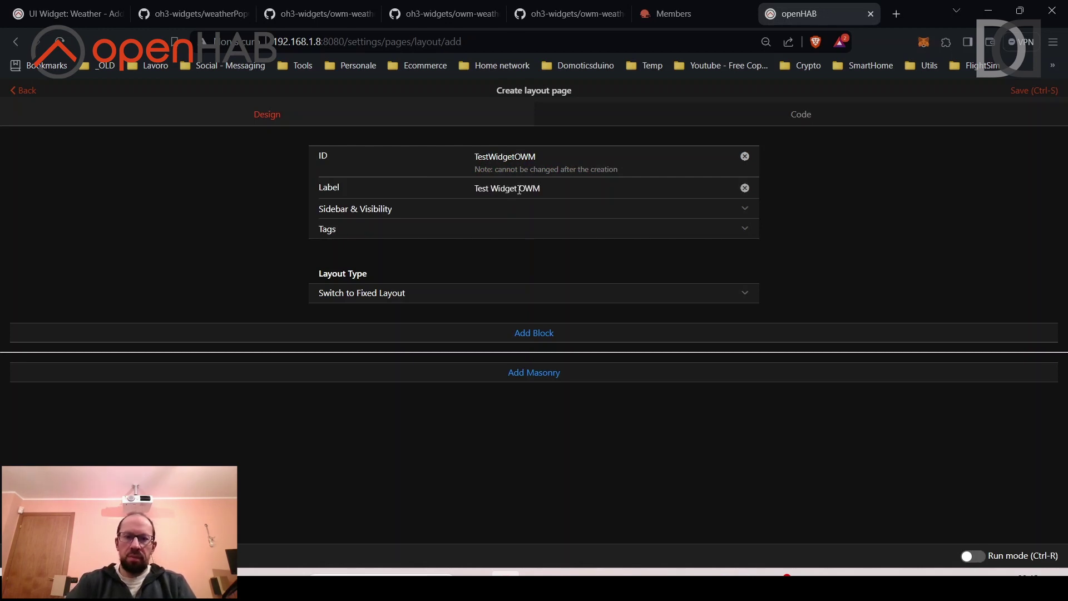
pyautogui.click(401, 294)
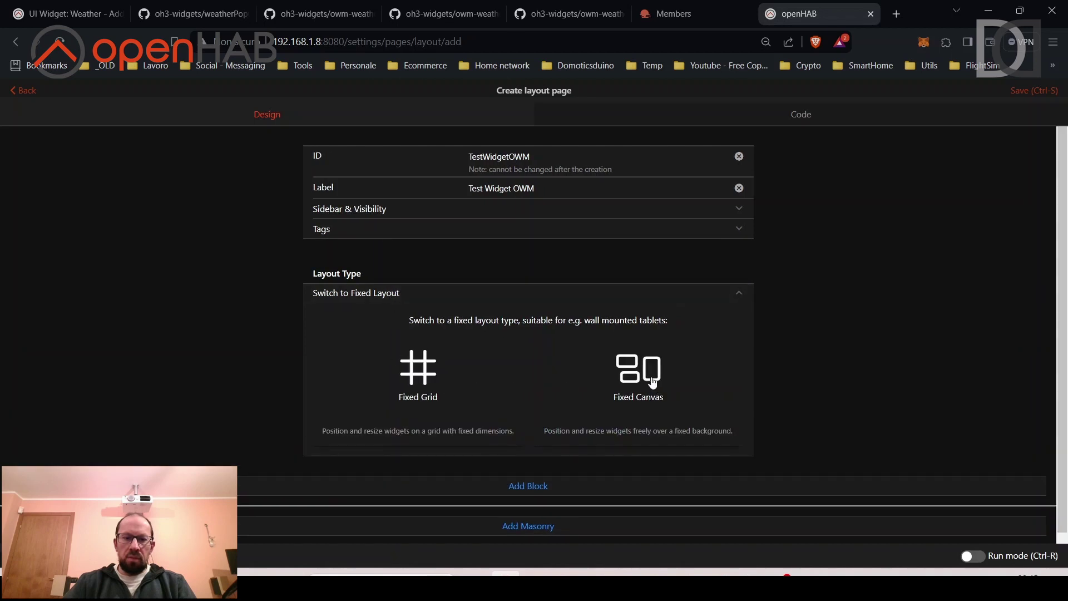
# Make the page a Fixed Canvas and add a Label Card widget to it.
pyautogui.click(652, 382)
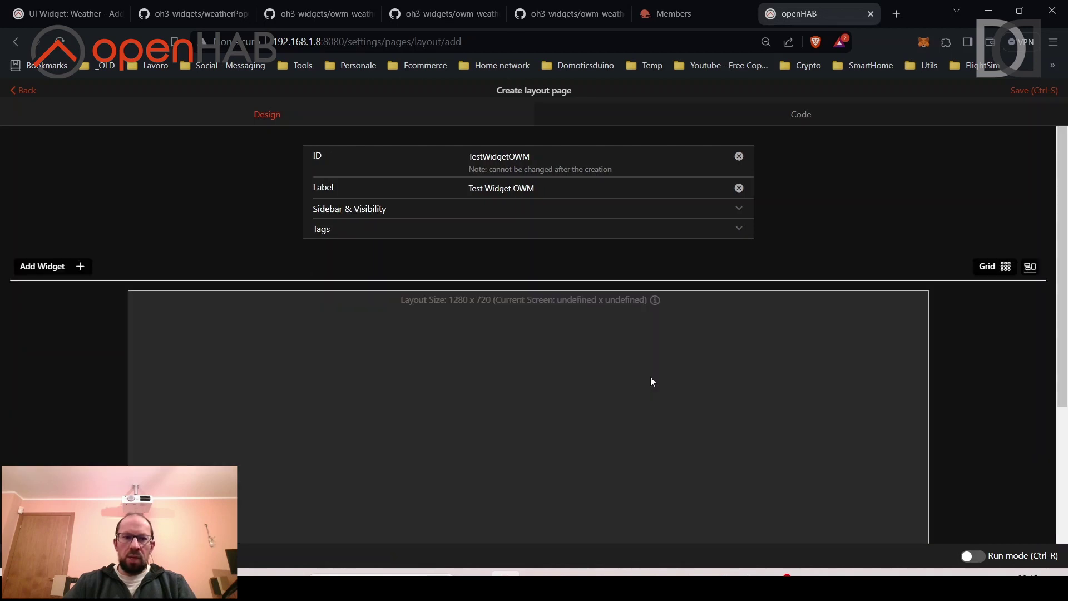
pyautogui.scroll(-1, 471, 331)
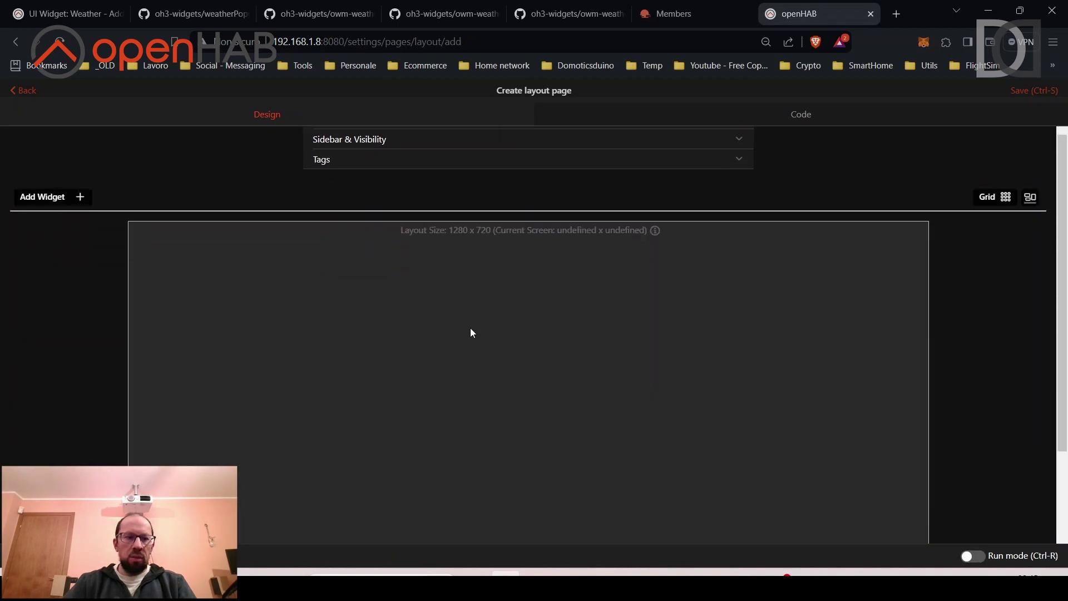
pyautogui.click(73, 203)
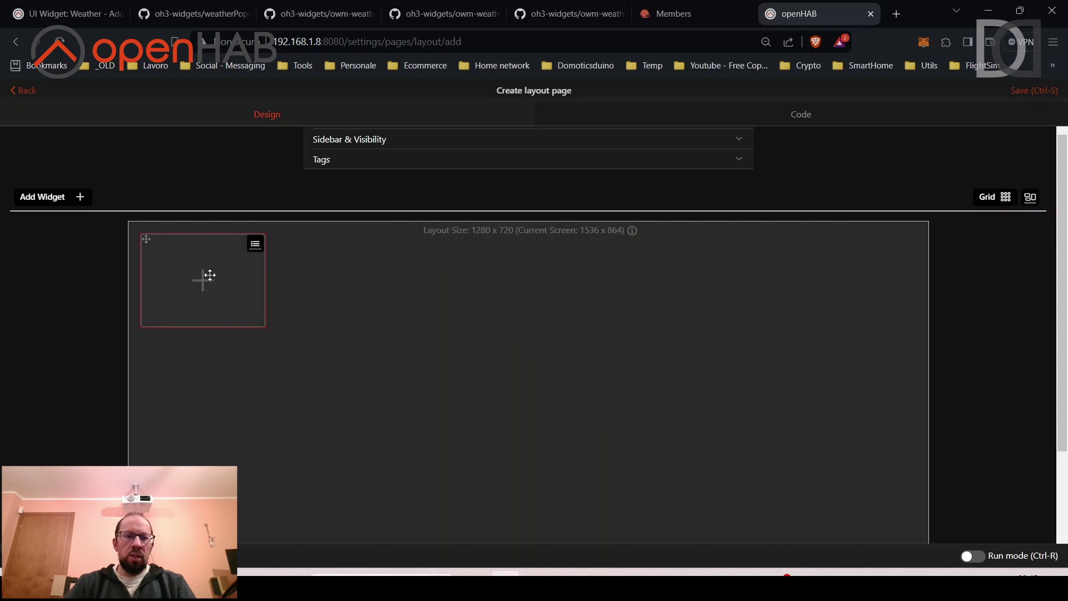
pyautogui.click(210, 275)
pyautogui.click(529, 120)
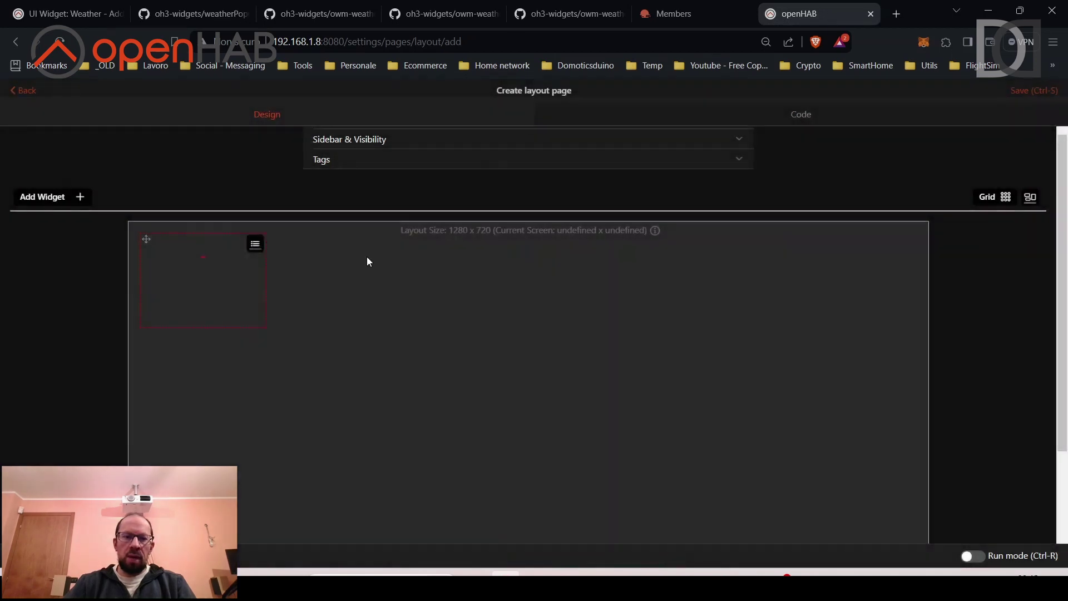
pyautogui.click(256, 245)
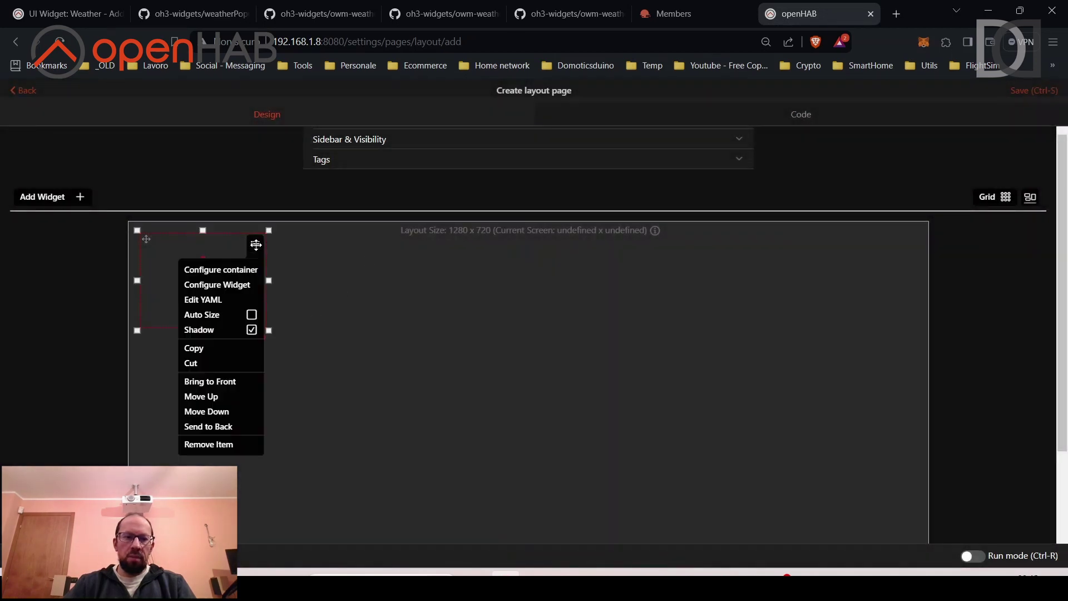
pyautogui.click(228, 285)
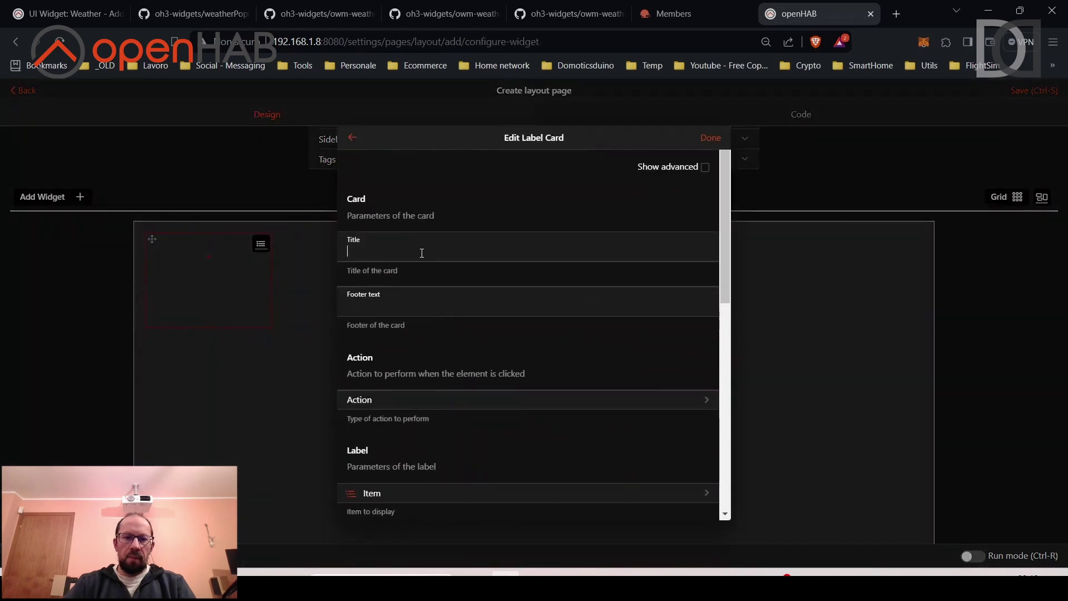
# Title the card 'Weather' and have it open weatherPopup as a popup with editable props.
pyautogui.click(422, 253)
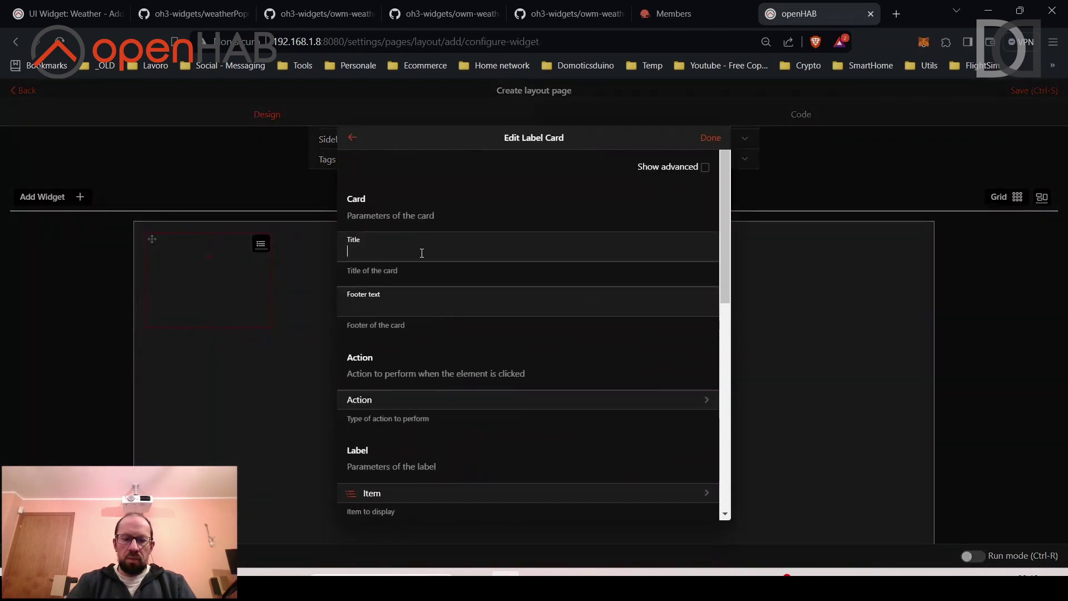
pyautogui.write('Weat')
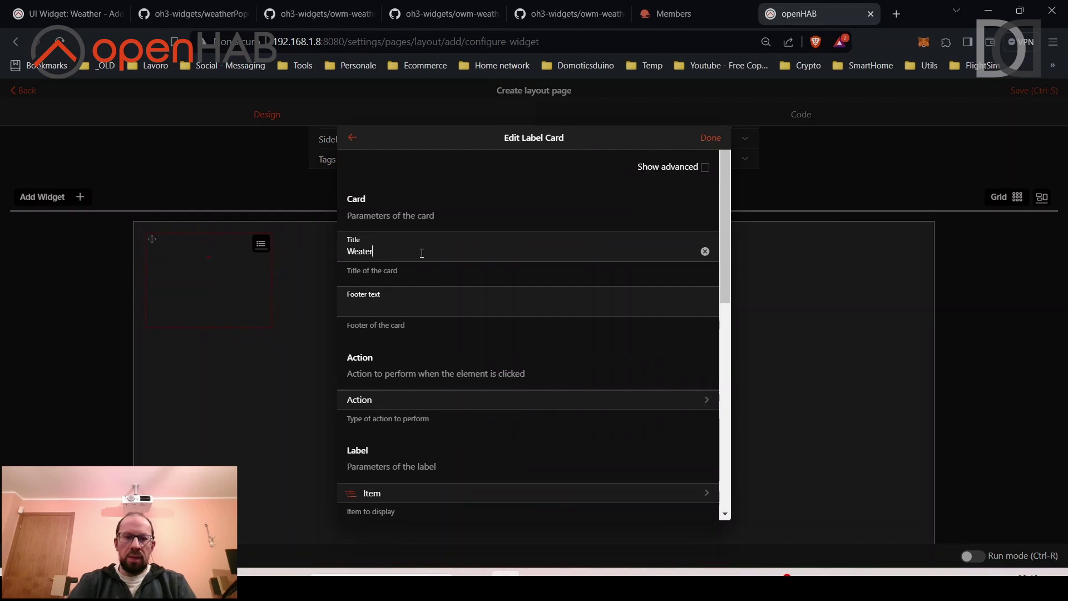
pyautogui.write('her')
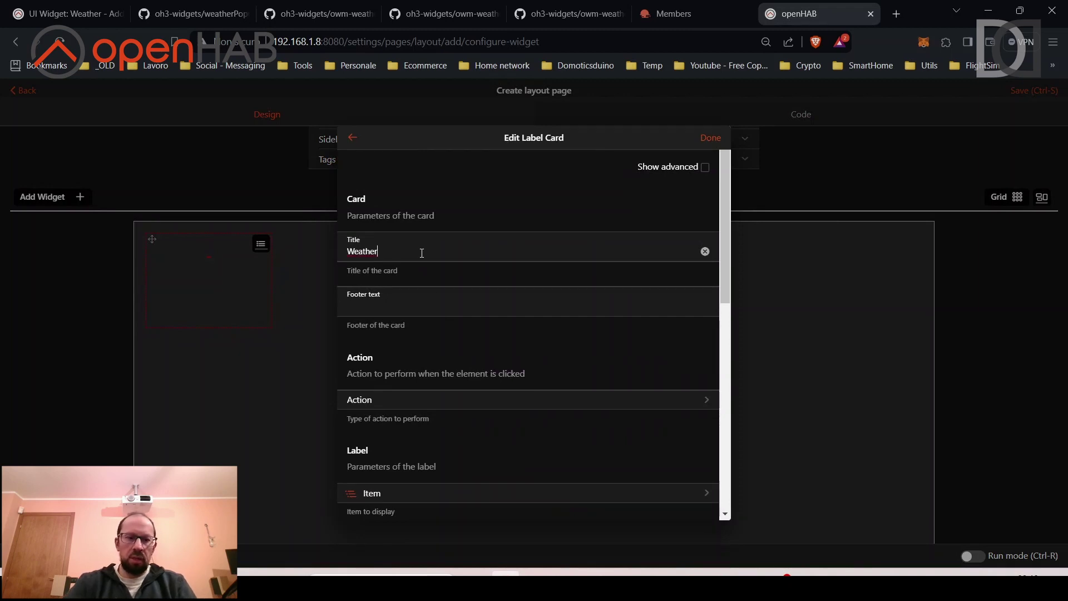
pyautogui.scroll(-2, 446, 370)
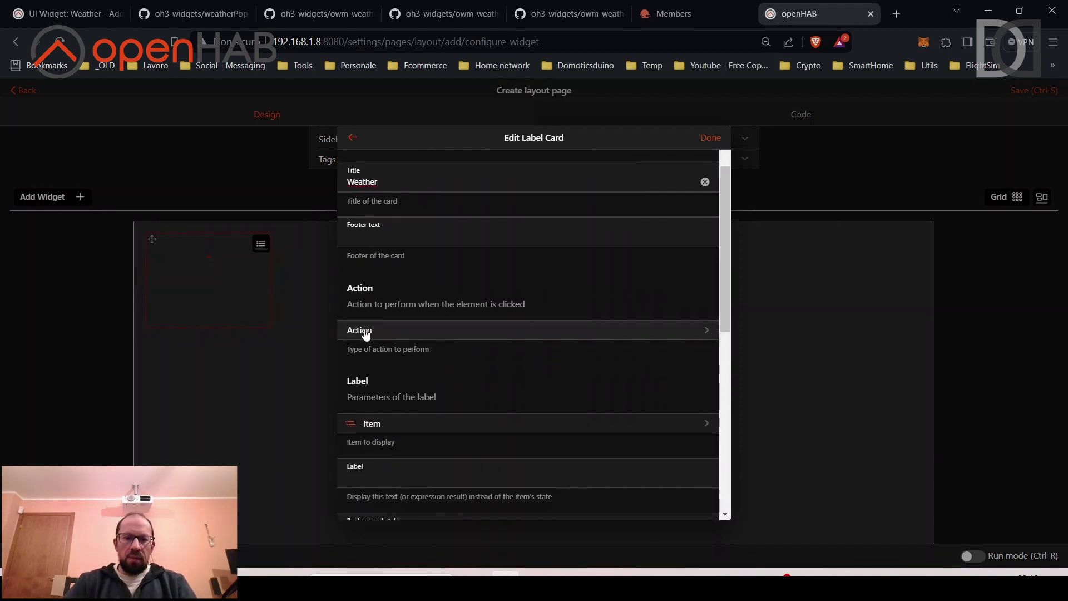
pyautogui.click(366, 332)
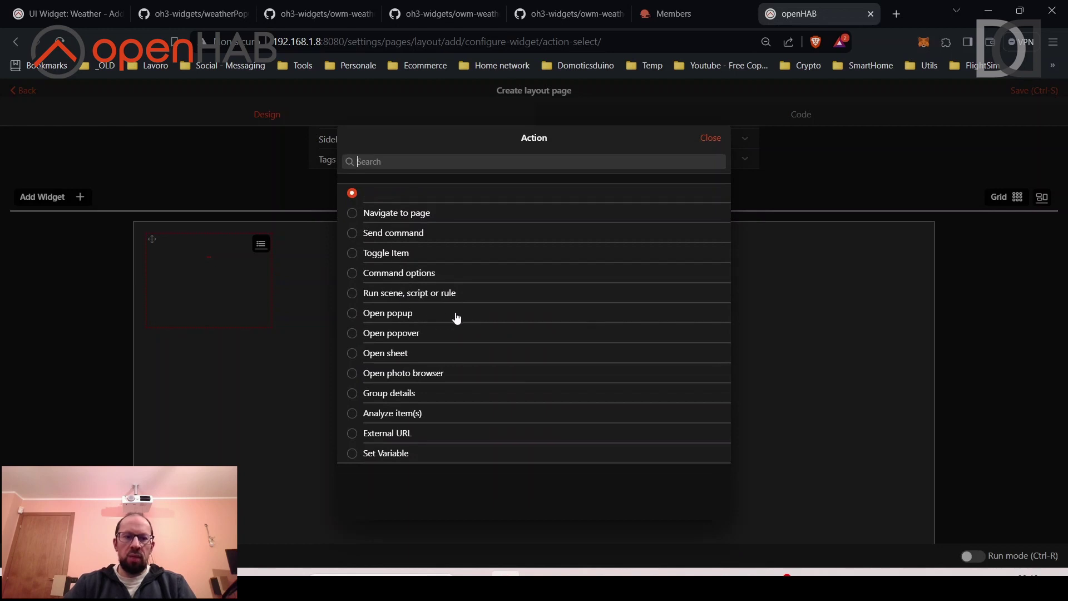
pyautogui.click(401, 313)
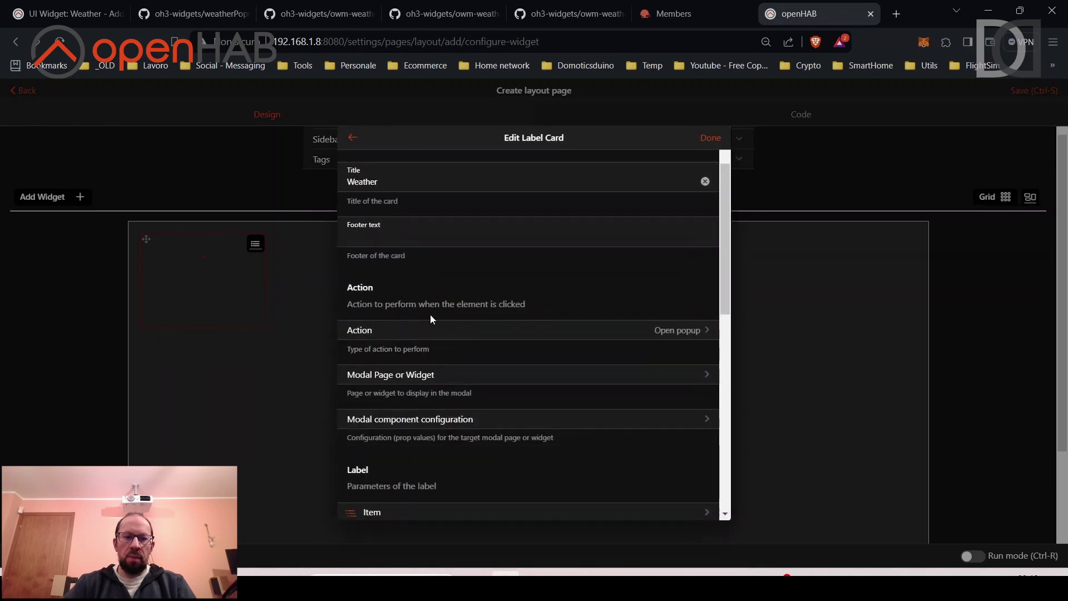
pyautogui.scroll(-2, 429, 315)
pyautogui.click(415, 310)
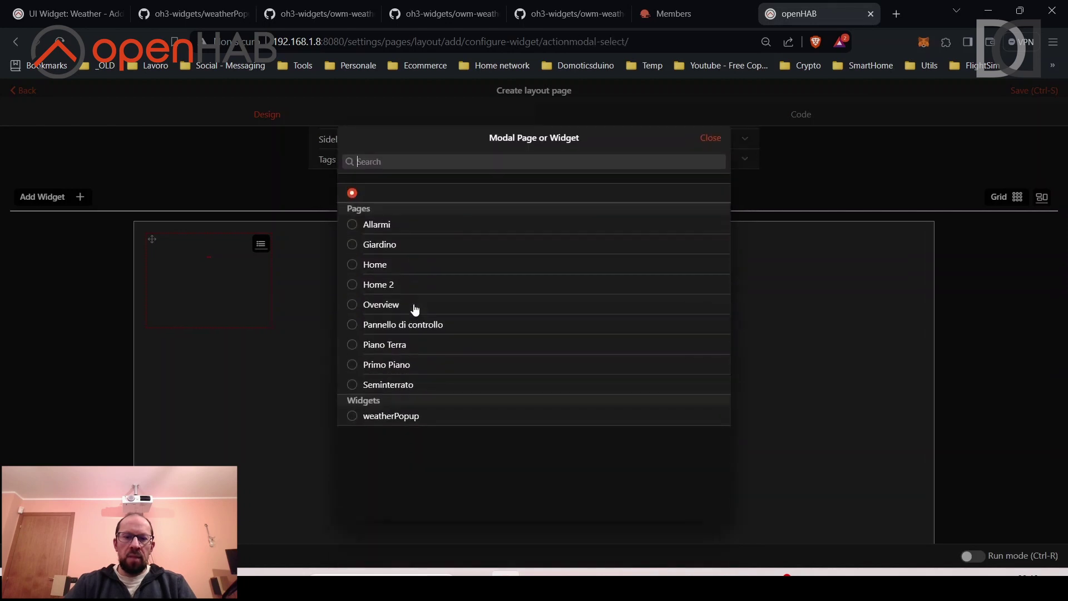
pyautogui.click(353, 418)
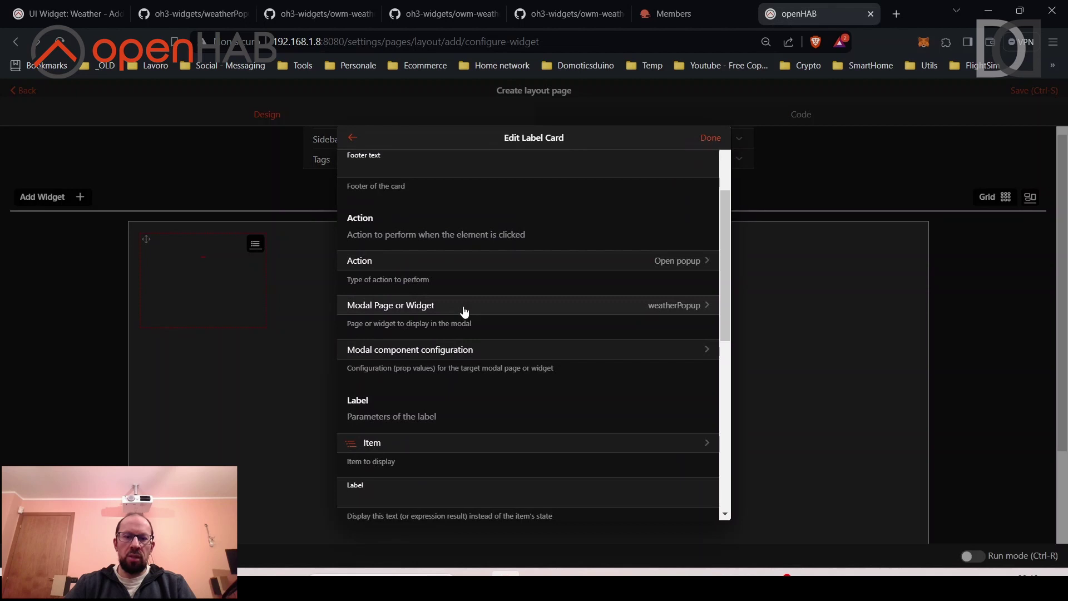
pyautogui.scroll(-1, 465, 312)
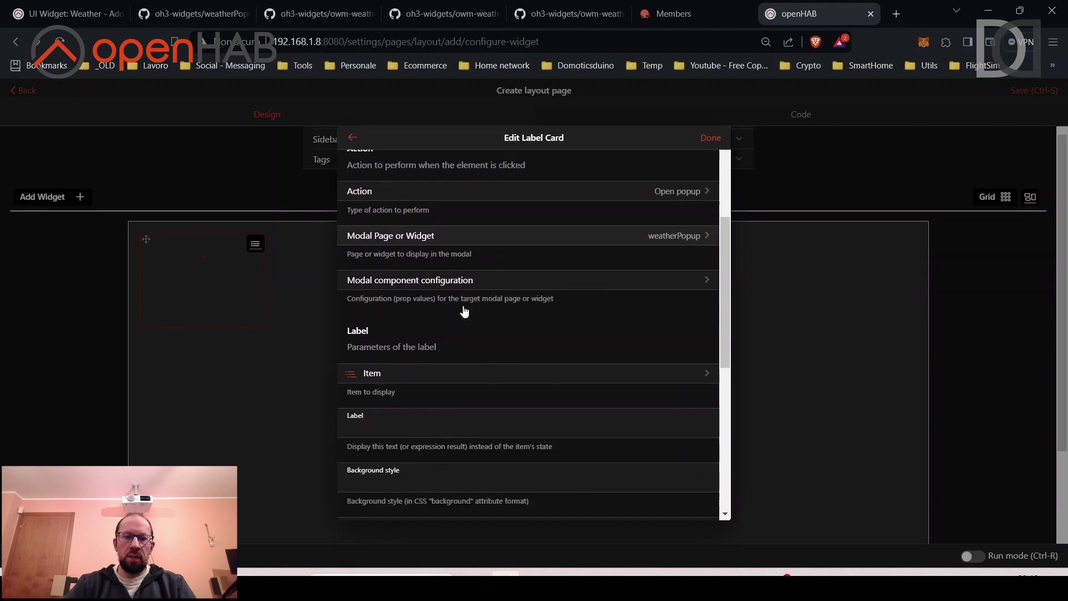
pyautogui.click(449, 284)
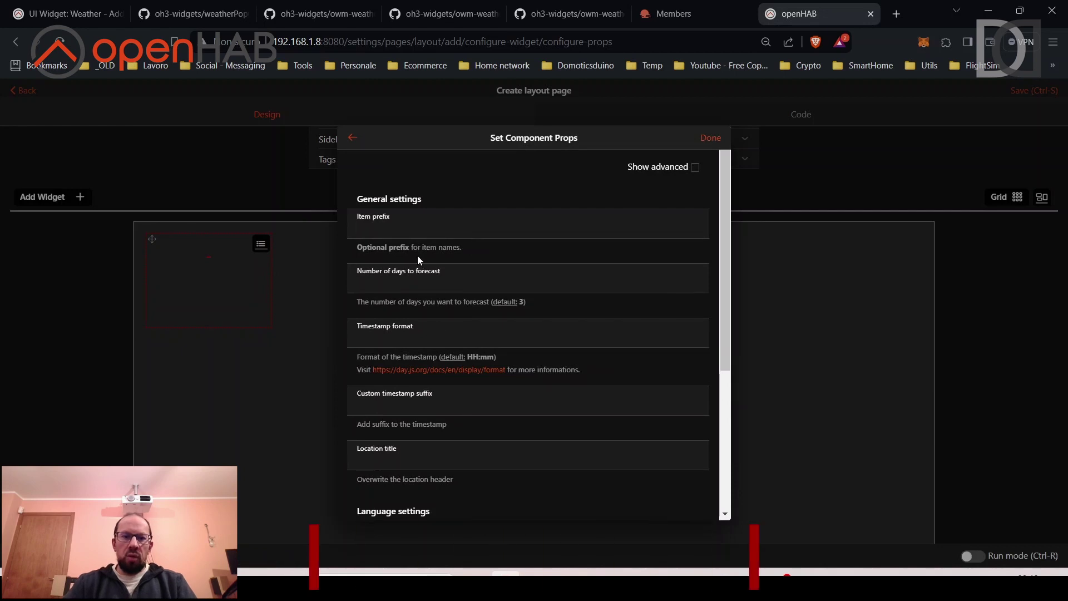
pyautogui.click(391, 230)
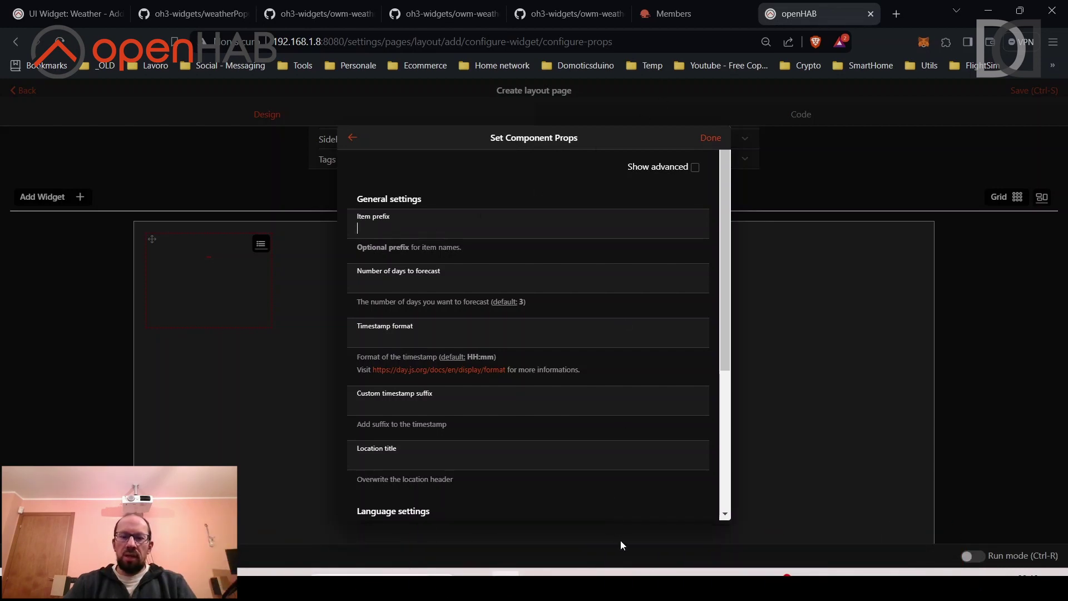
# Copy the OneCallAPIweatherandforecast_ prefix from line 7 of owm-weather-minimal.items in VS Code.
pyautogui.click(720, 573)
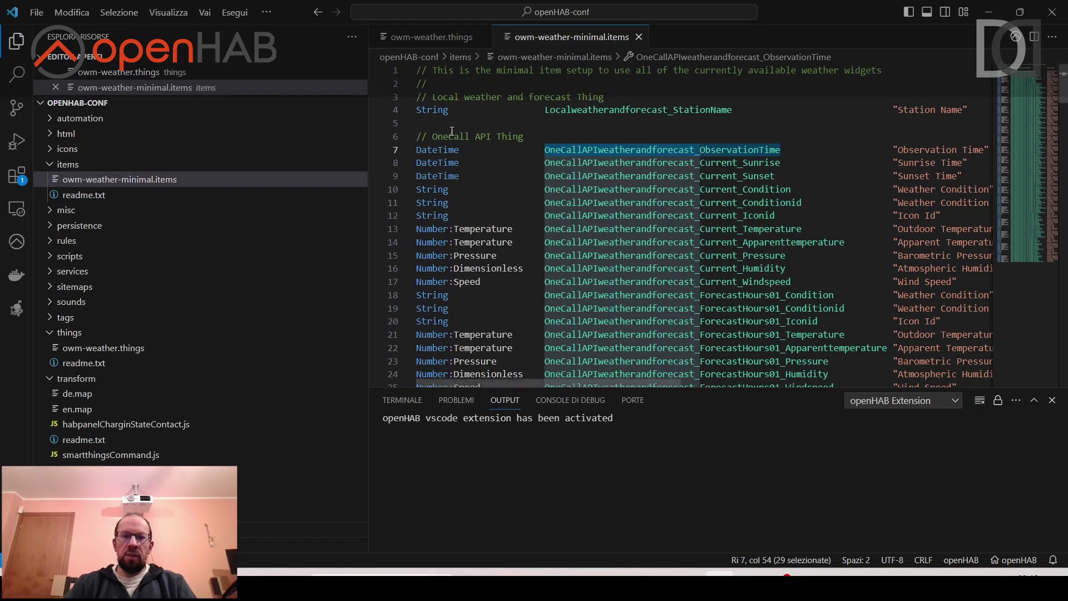
pyautogui.click(624, 163)
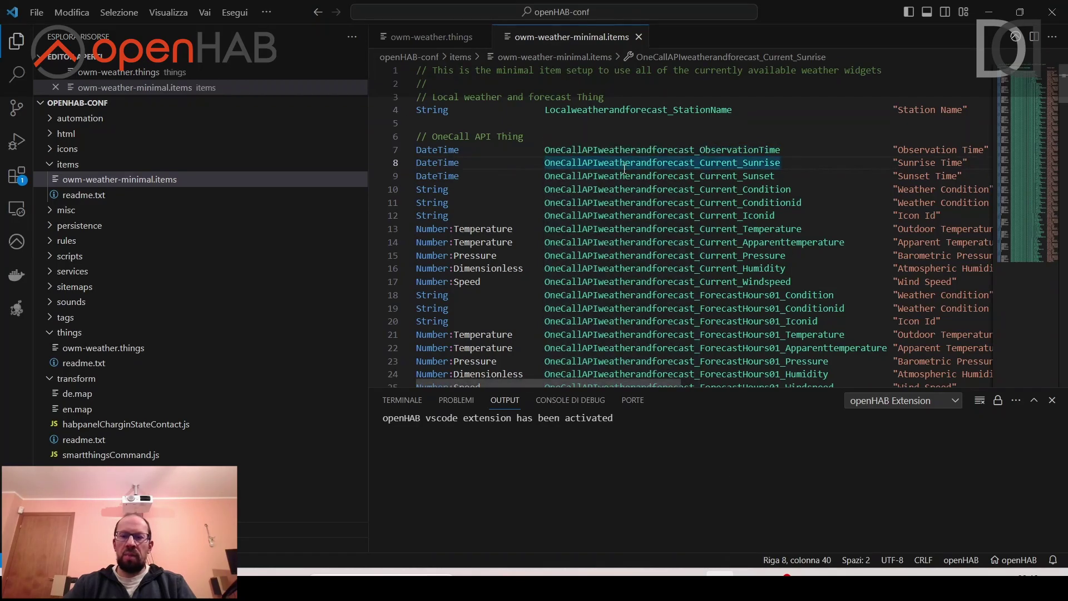
pyautogui.click(598, 228)
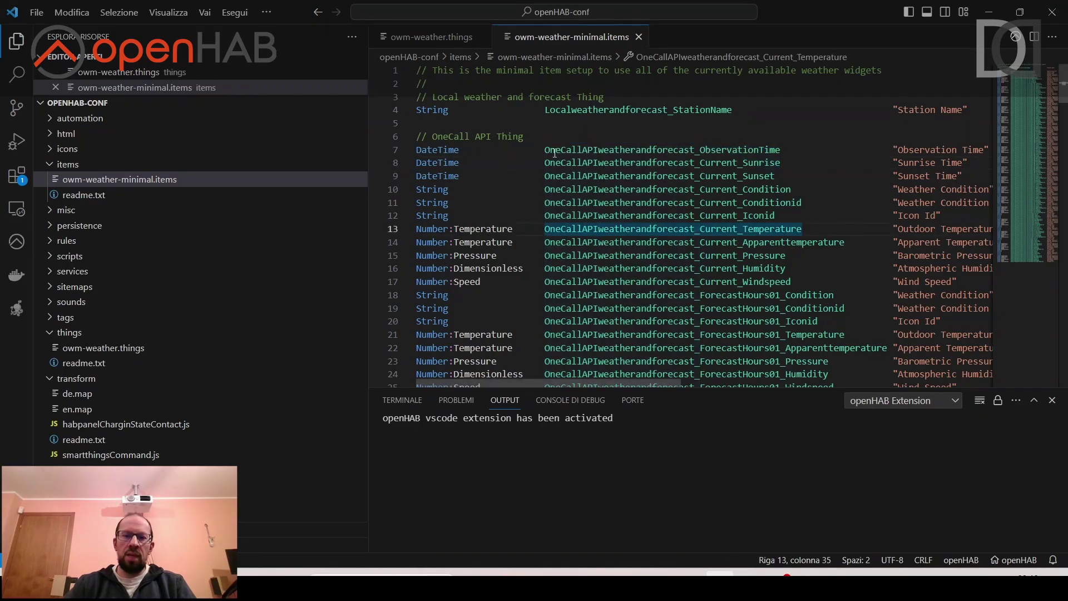
pyautogui.click(548, 150)
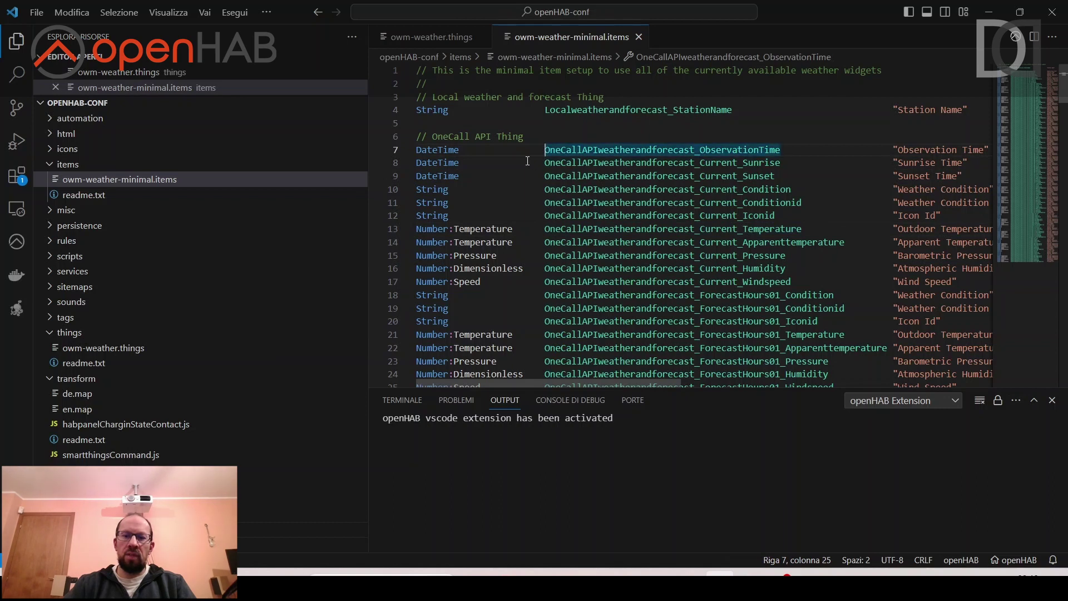
pyautogui.moveTo(545, 150); pyautogui.dragTo(700, 151)
pyautogui.hotkey('ctrl', 'c')
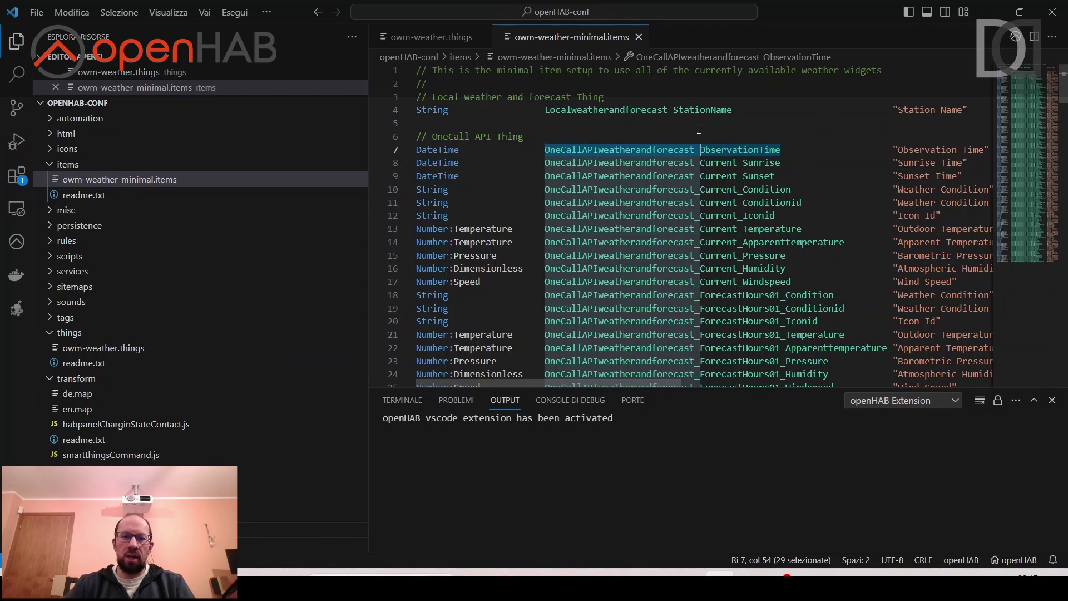
pyautogui.hotkey('alt', 'Tab')
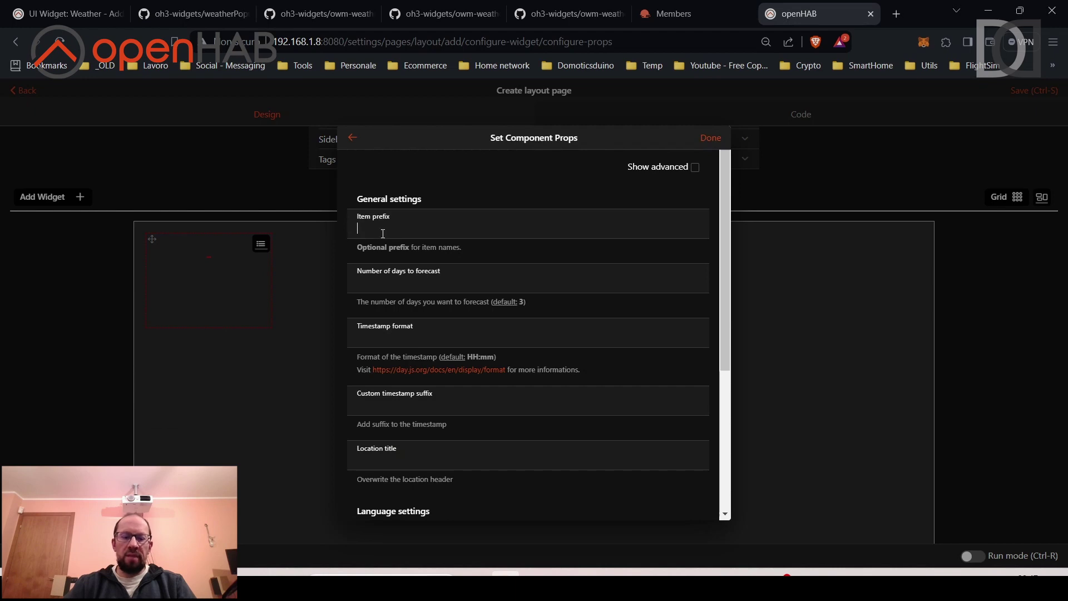
# Paste OneCallAPIweatherandforecast_ as the Item prefix and enable Show advanced.
pyautogui.hotkey('ctrl', 'v')
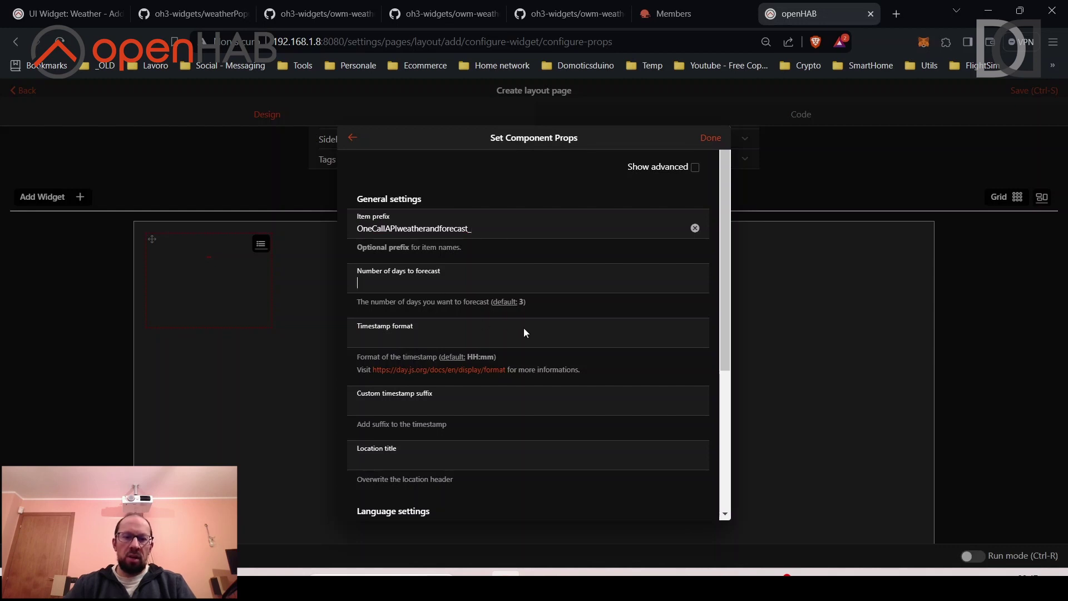
pyautogui.scroll(-1, 473, 279)
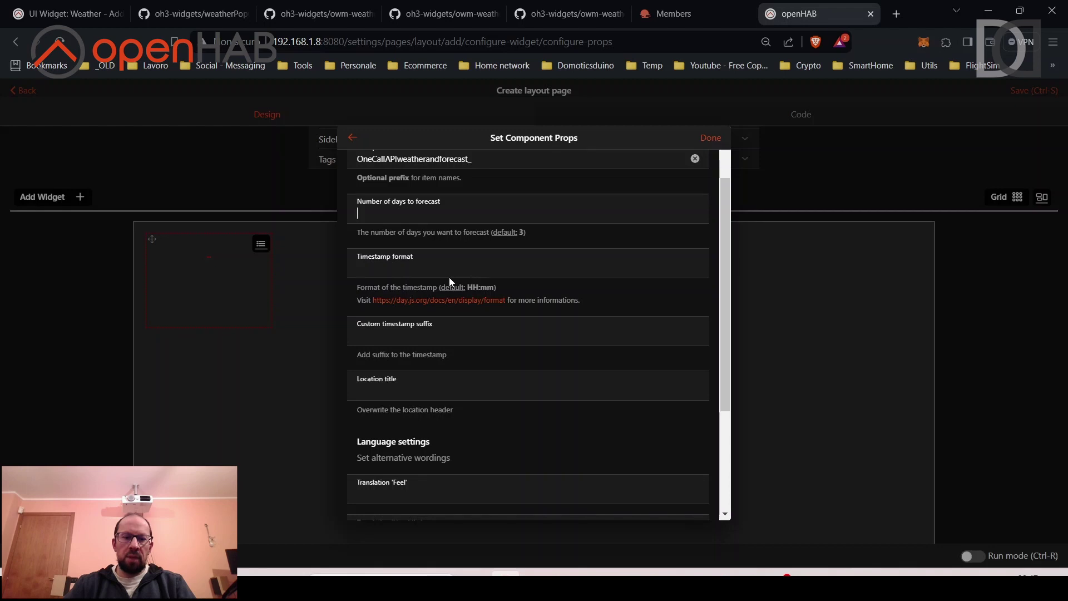
pyautogui.scroll(-1, 451, 282)
pyautogui.scroll(3, 450, 278)
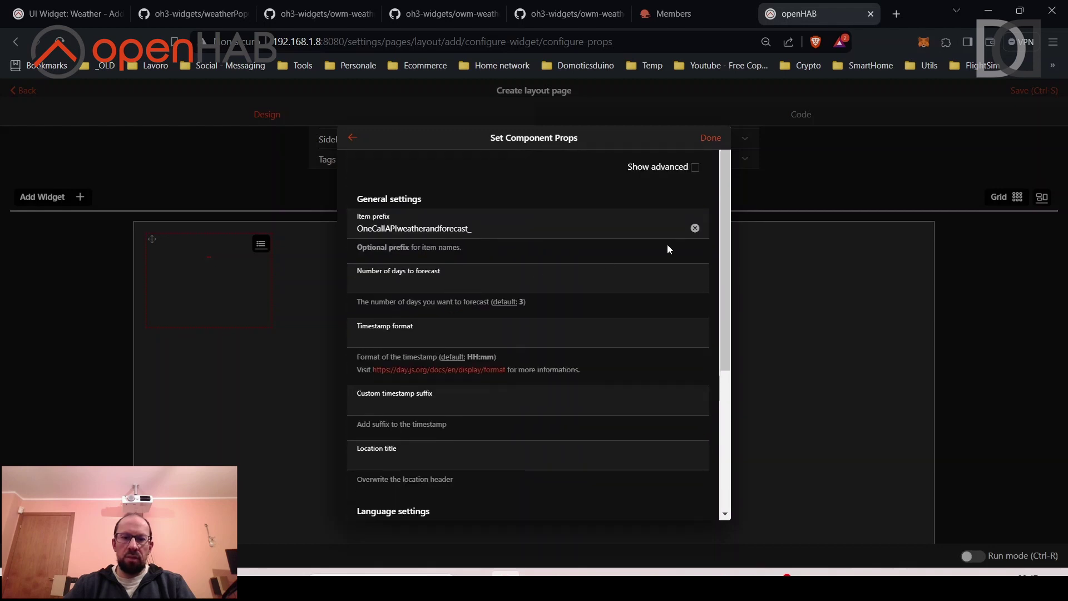
pyautogui.click(695, 167)
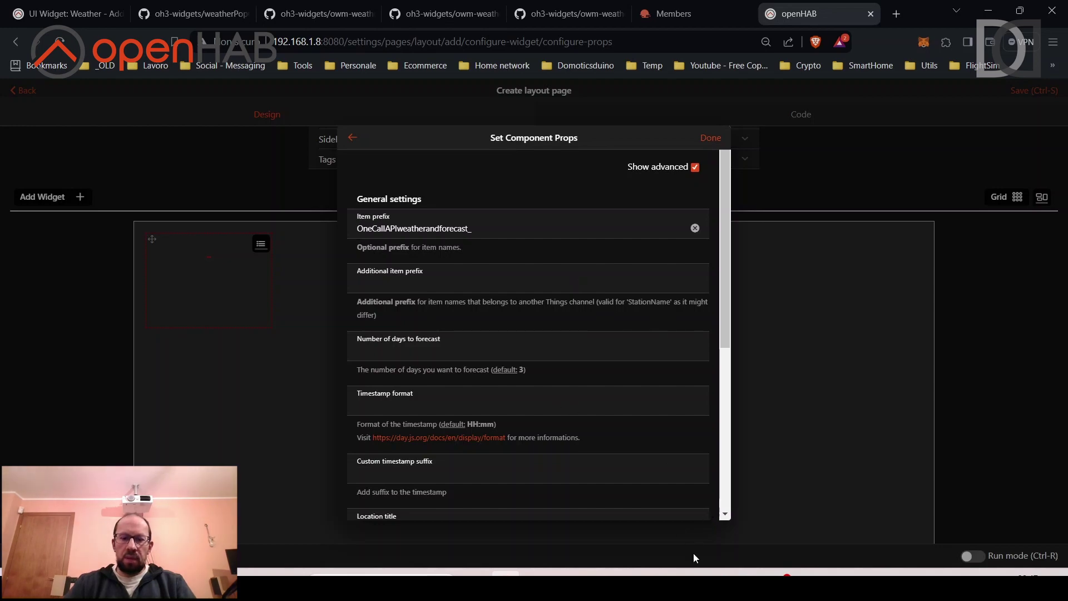
# Copy Localweatherandforecast_ from line 4 in VS Code into the Additional item prefix field.
pyautogui.click(720, 573)
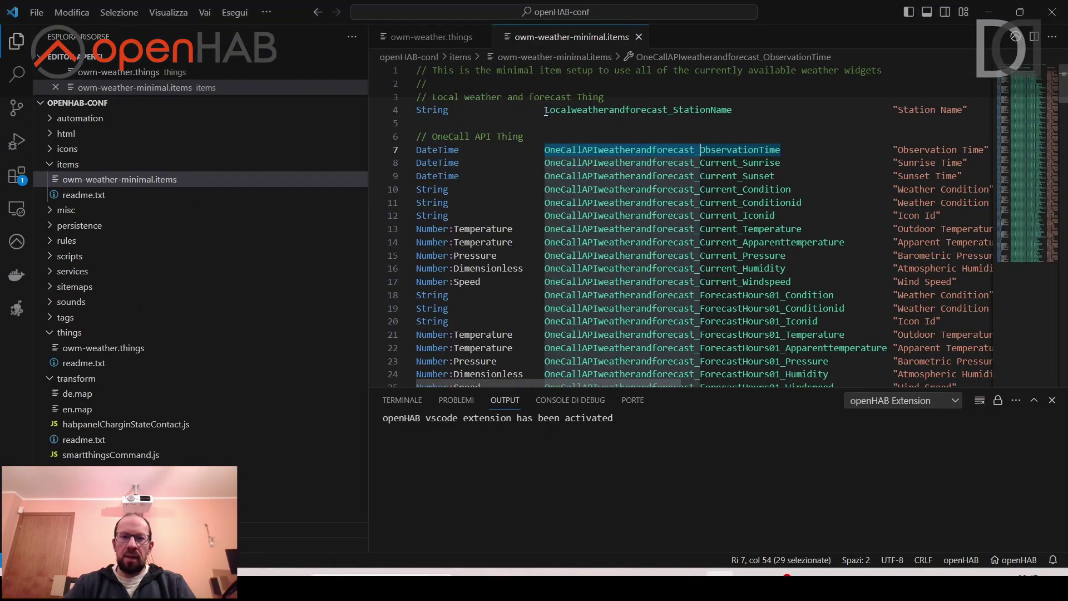
pyautogui.moveTo(546, 111); pyautogui.dragTo(676, 111)
pyautogui.hotkey('ctrl', 'c')
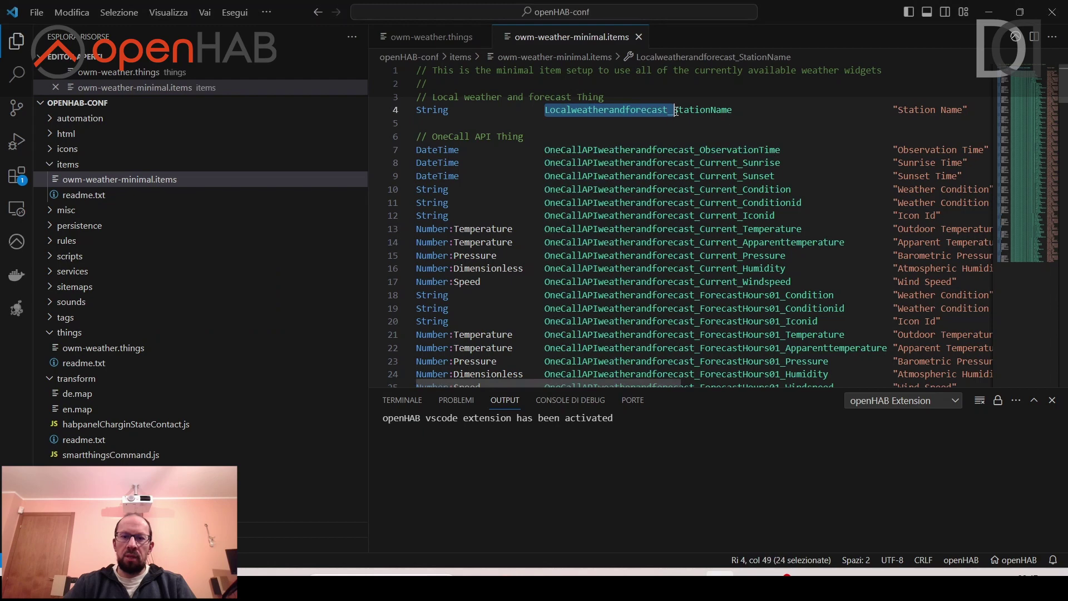
pyautogui.hotkey('alt', 'Tab')
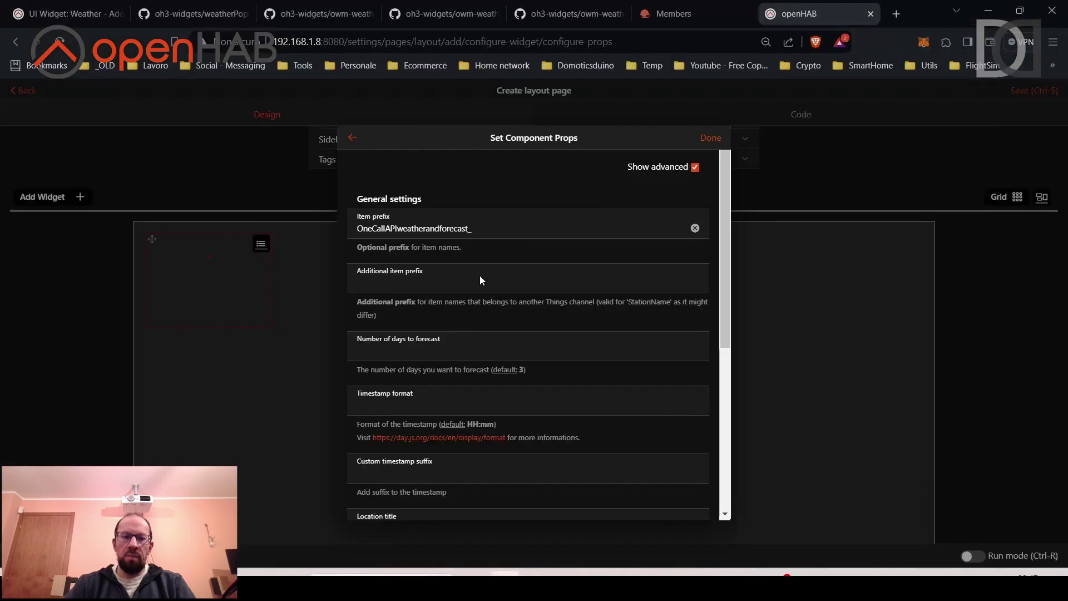
pyautogui.click(427, 281)
pyautogui.hotkey('ctrl', 'v')
# Confirm both dialogs so the Weather label card appears on the canvas.
pyautogui.scroll(-2, 497, 285)
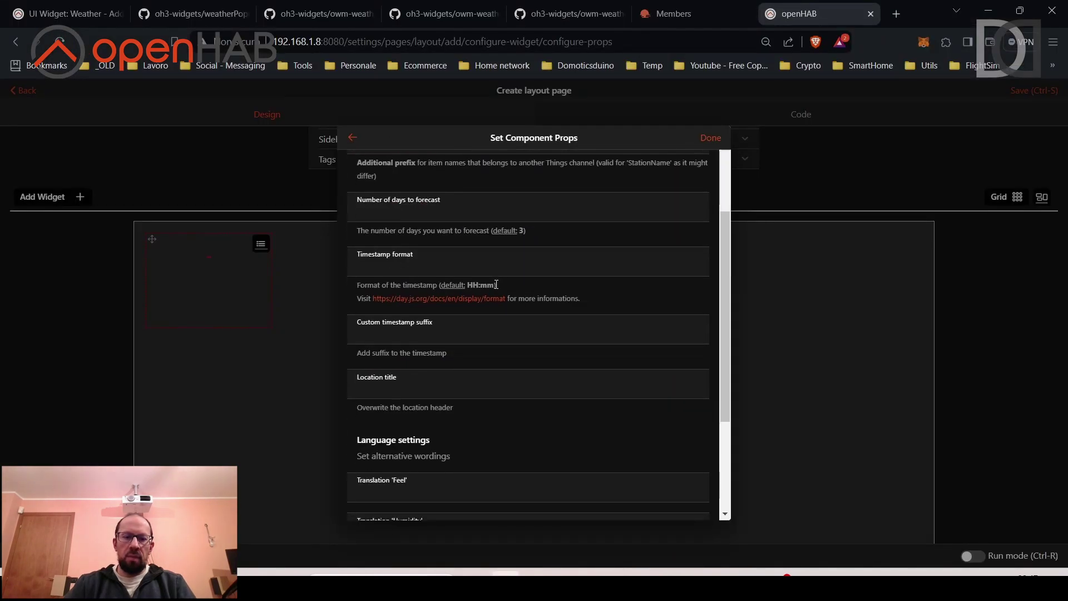
pyautogui.scroll(-2, 495, 284)
pyautogui.scroll(5, 495, 283)
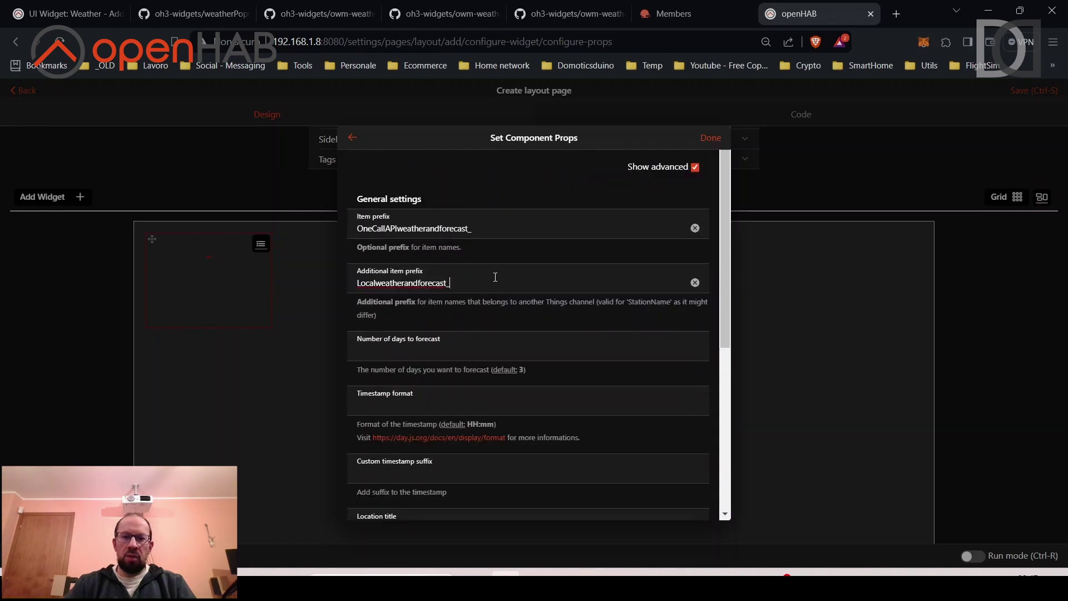
pyautogui.click(712, 139)
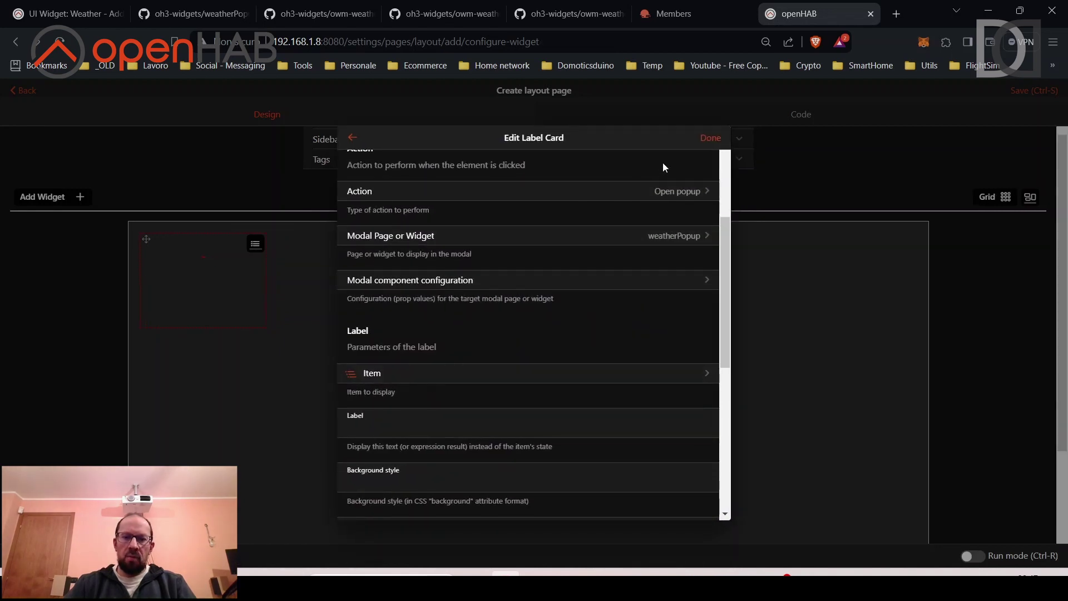
pyautogui.click(711, 138)
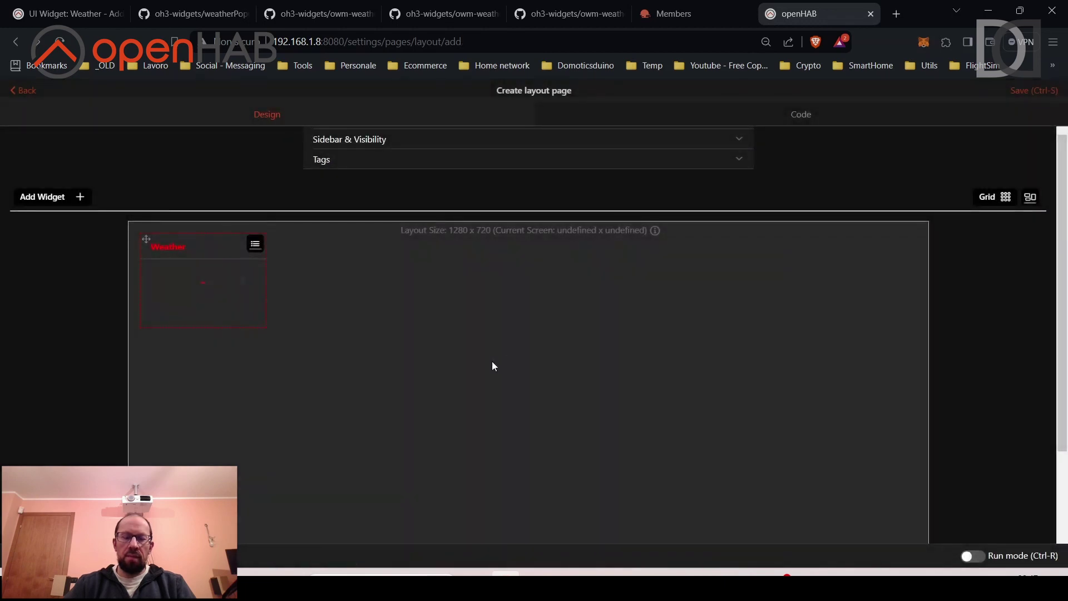
# Save the Test Widget OWM page and switch it to run mode.
pyautogui.click(1033, 91)
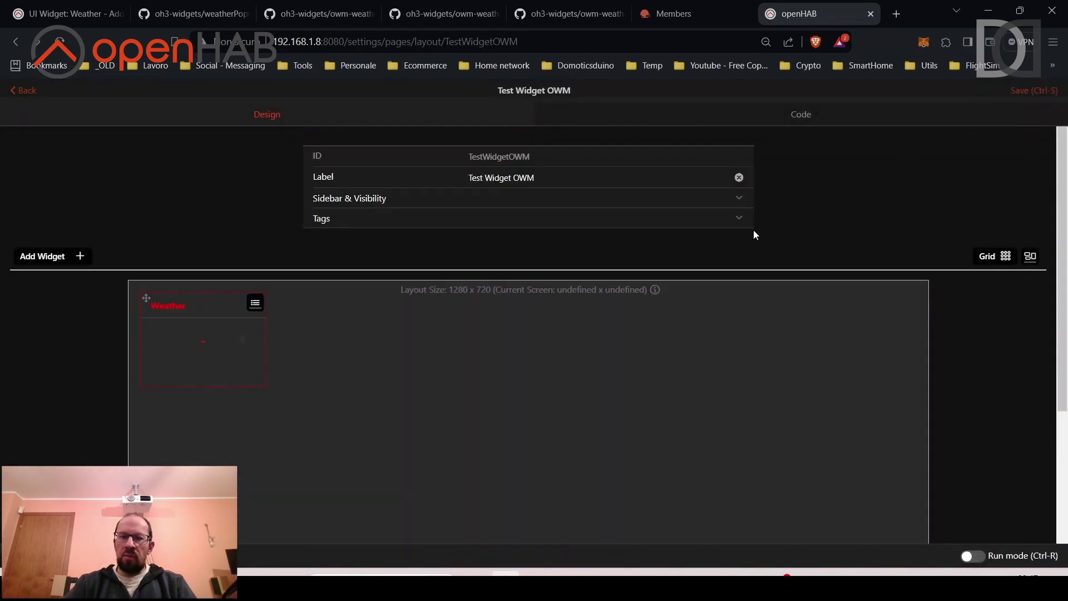
pyautogui.click(978, 558)
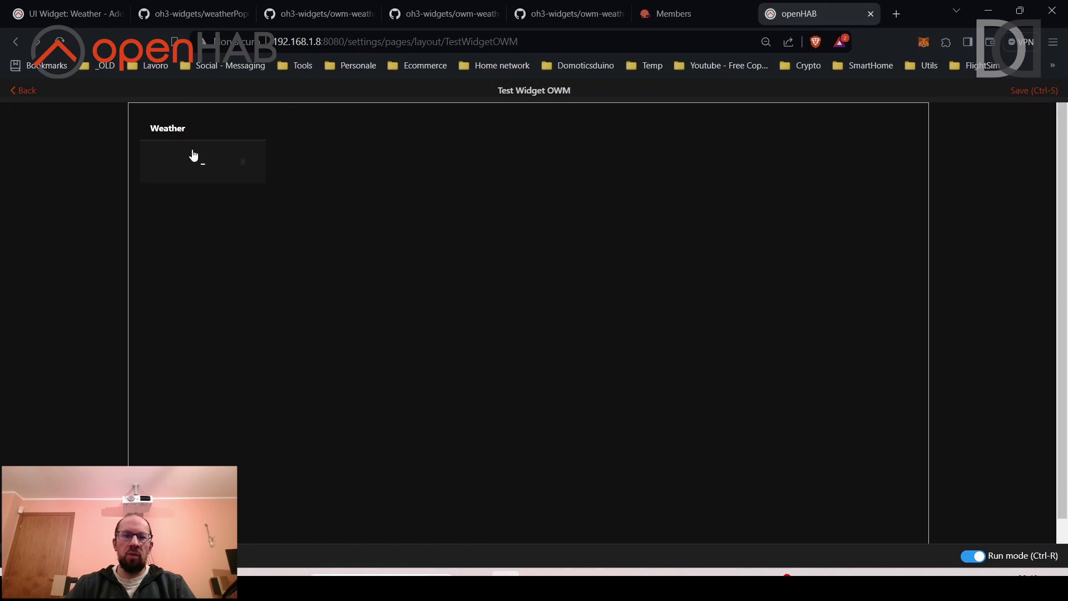
# Click the Weather card to open weatherPopup with the Cellarengo forecast.
pyautogui.click(194, 156)
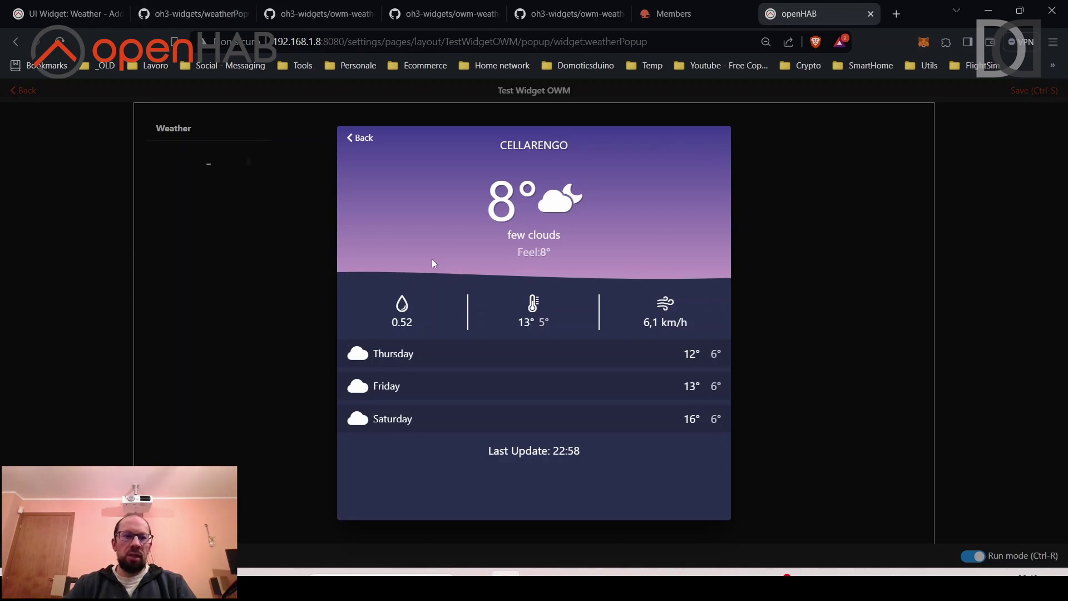
pyautogui.click(67, 13)
pyautogui.scroll(-5, 357, 224)
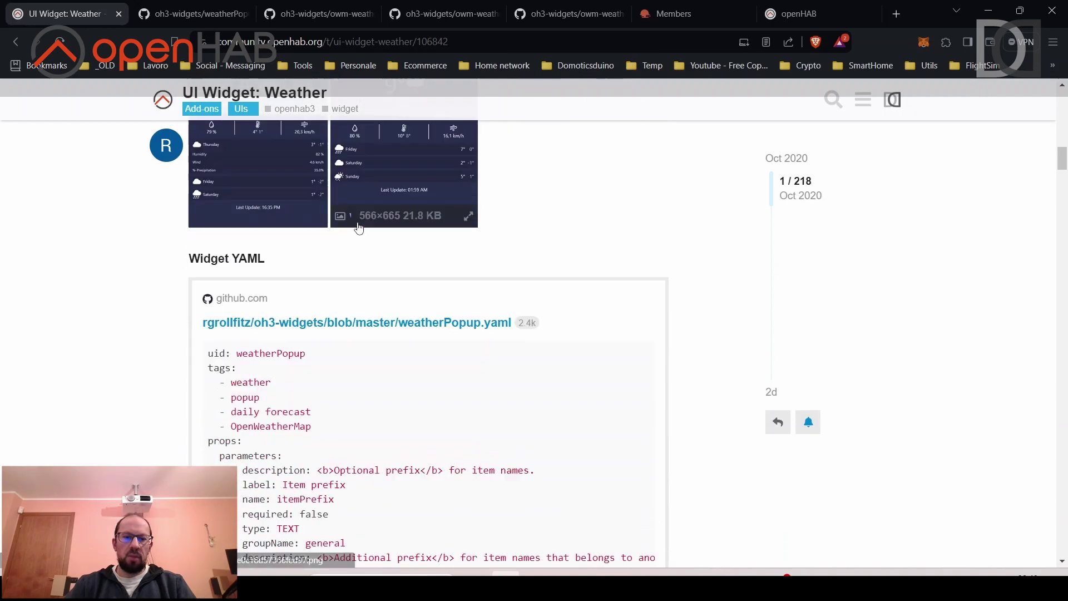
pyautogui.scroll(-15, 359, 228)
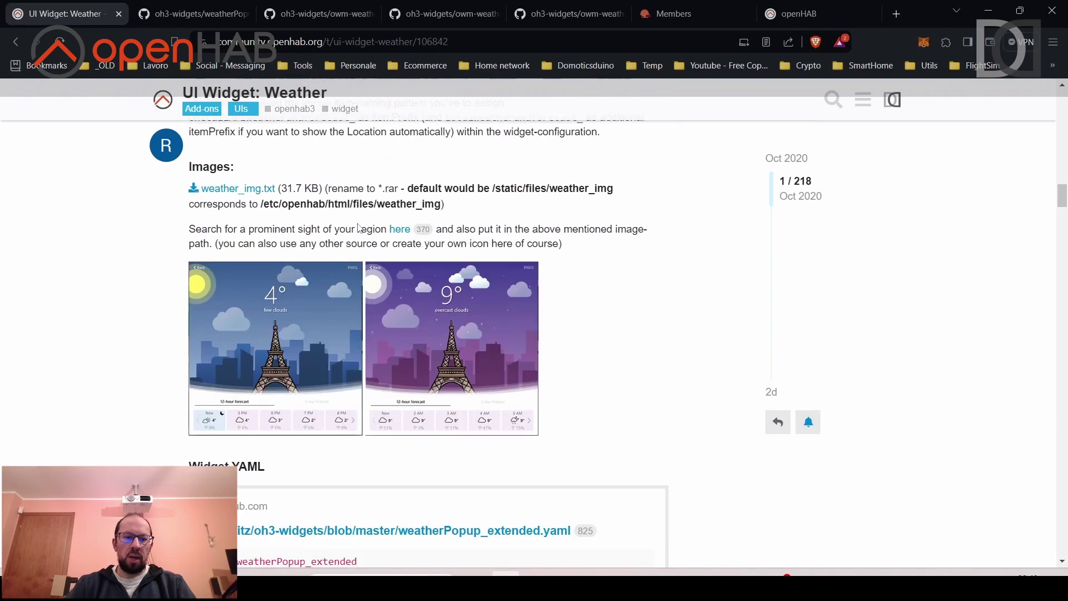
pyautogui.scroll(-10, 250, 303)
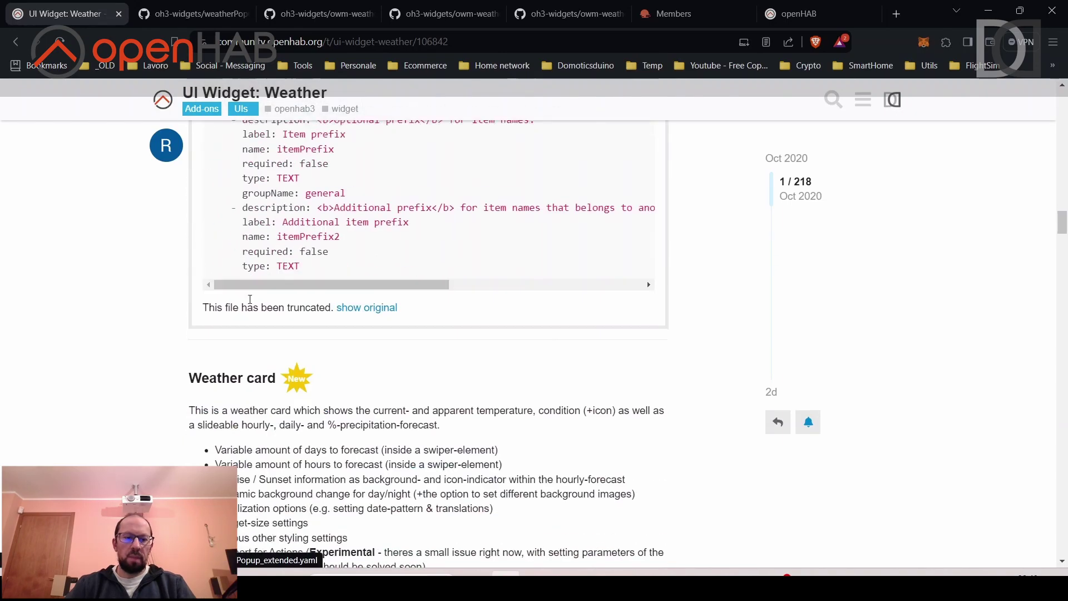
pyautogui.scroll(-7, 250, 300)
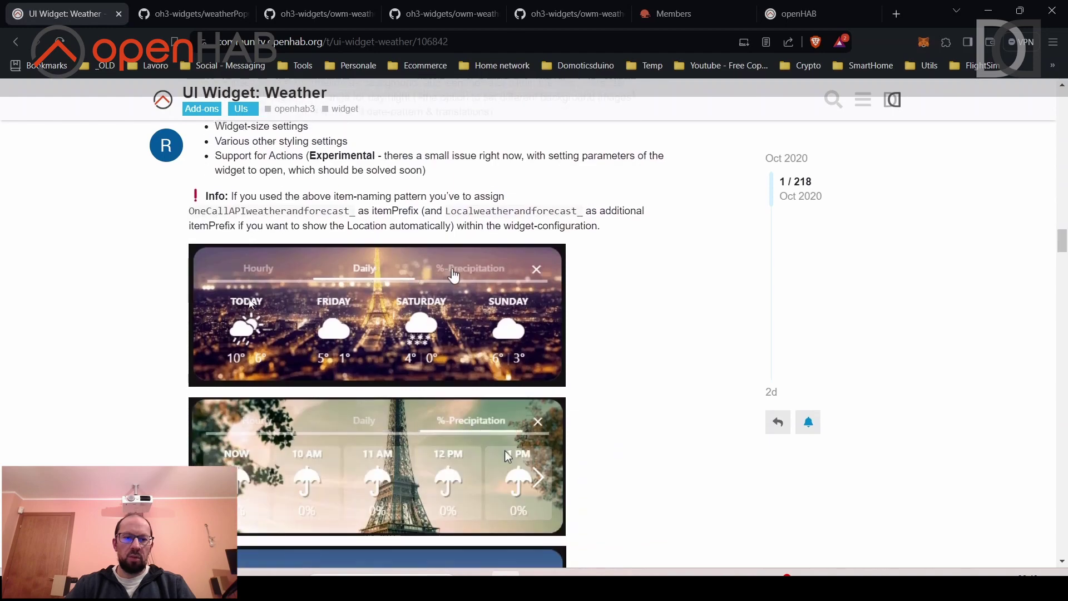
pyautogui.scroll(10, 505, 453)
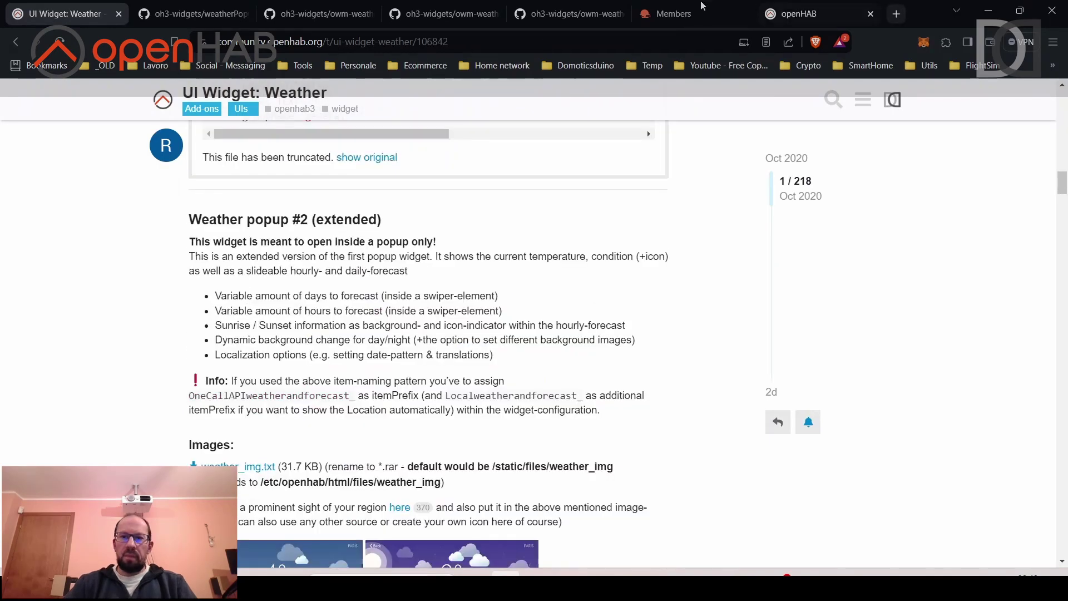
pyautogui.click(818, 18)
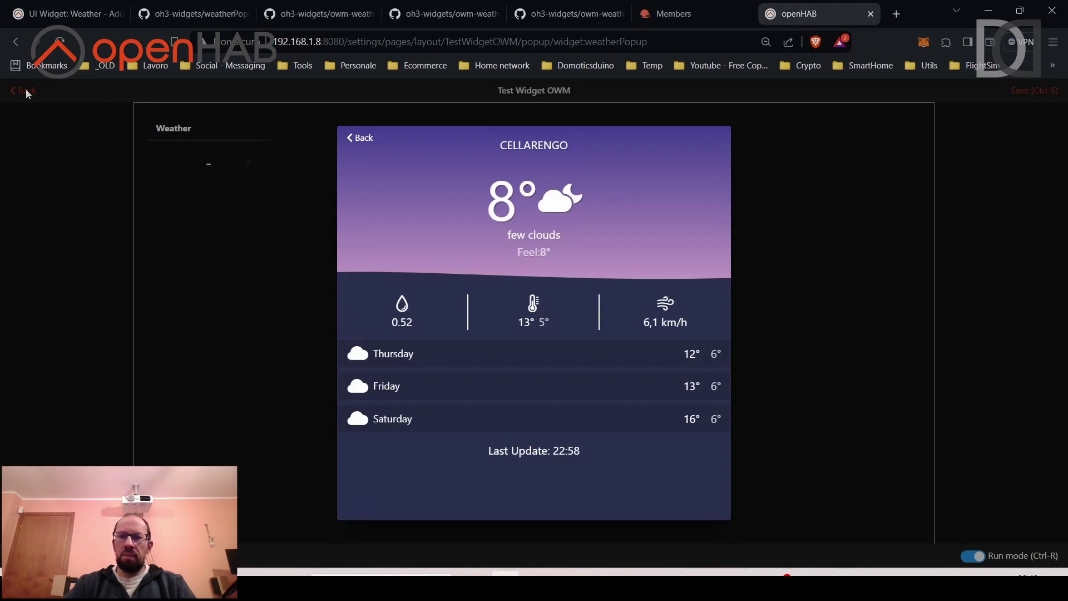
# Close the popup, start a new custom widget in Developer Tools, and switch to the forum tab.
pyautogui.click(48, 140)
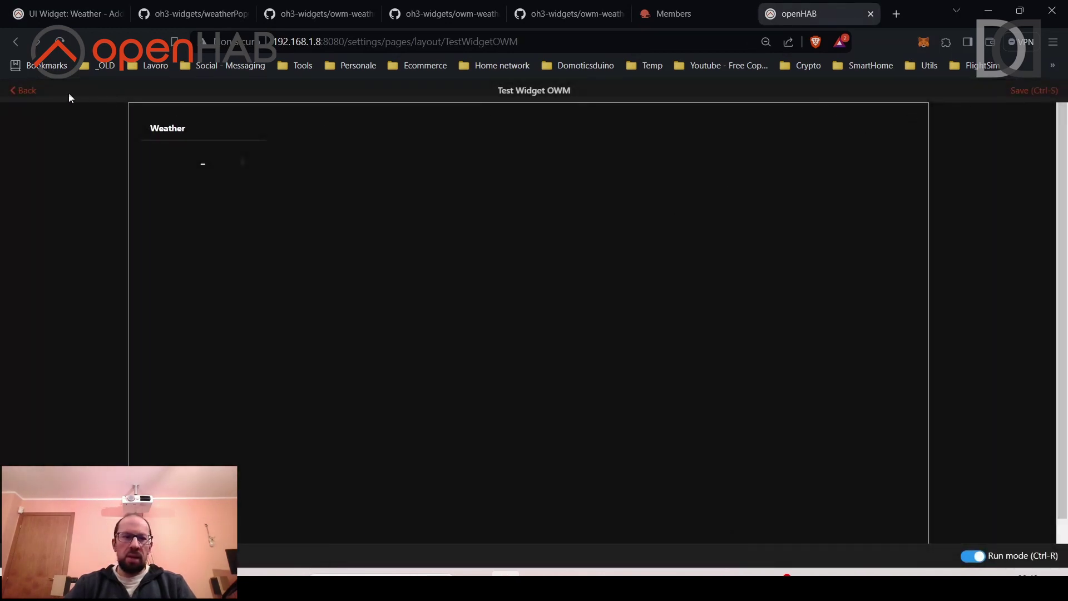
pyautogui.click(13, 90)
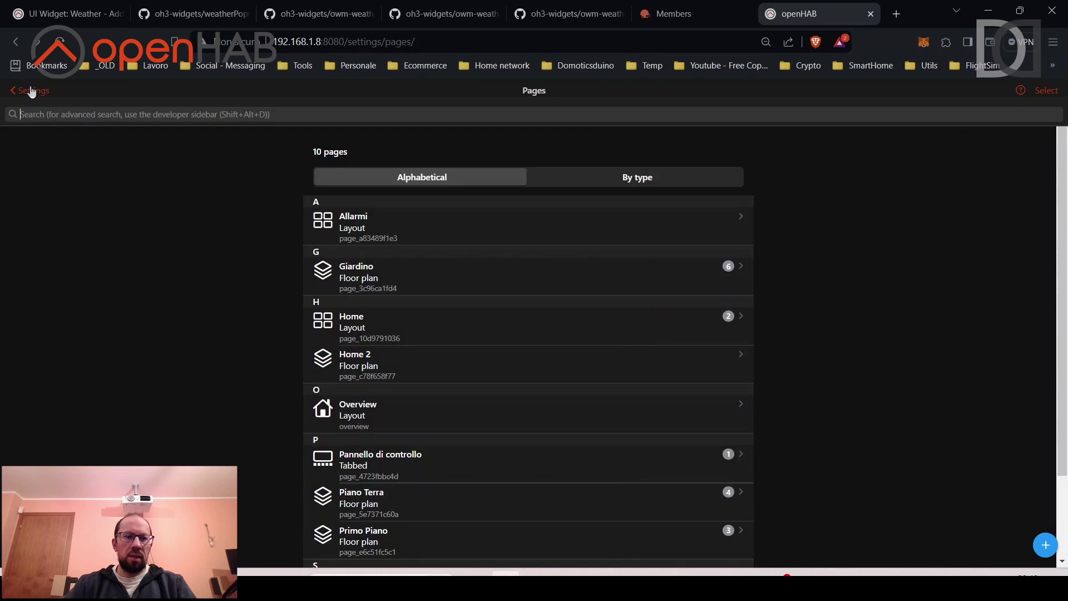
pyautogui.click(30, 90)
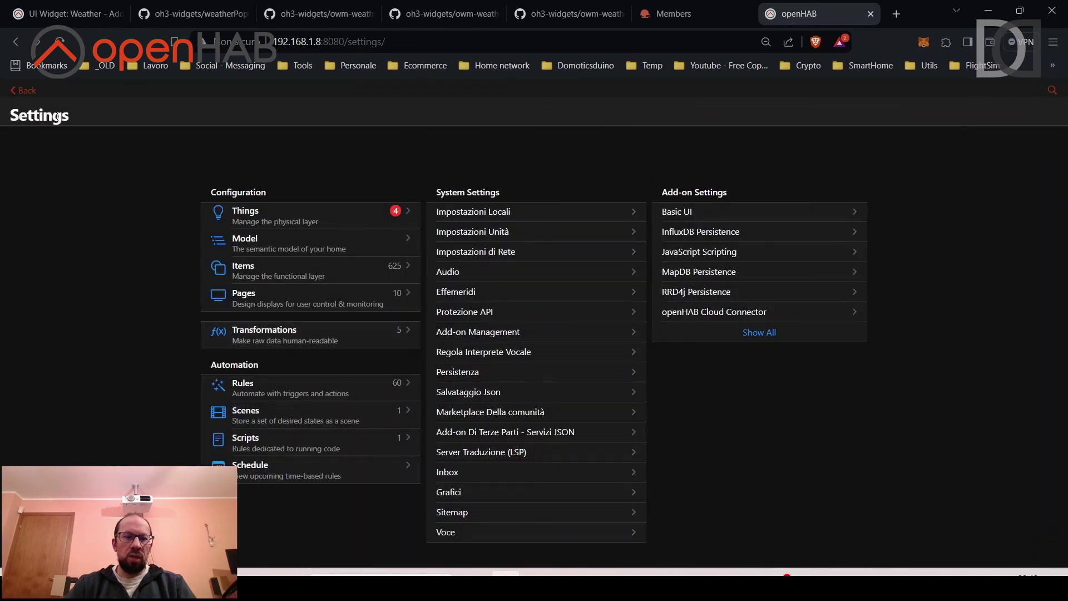
pyautogui.click(23, 90)
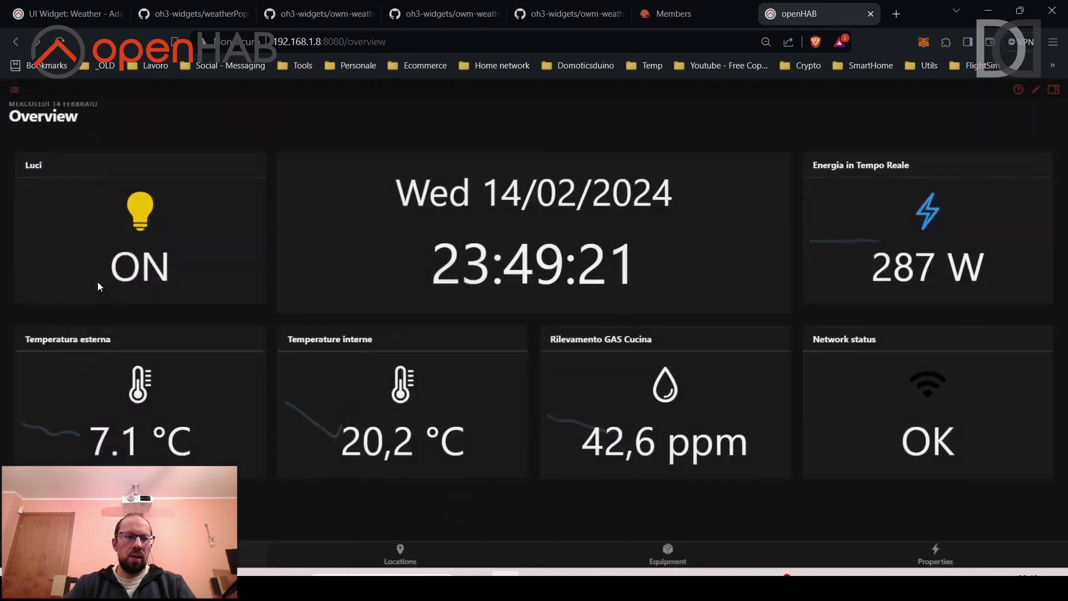
pyautogui.click(16, 91)
pyautogui.click(92, 390)
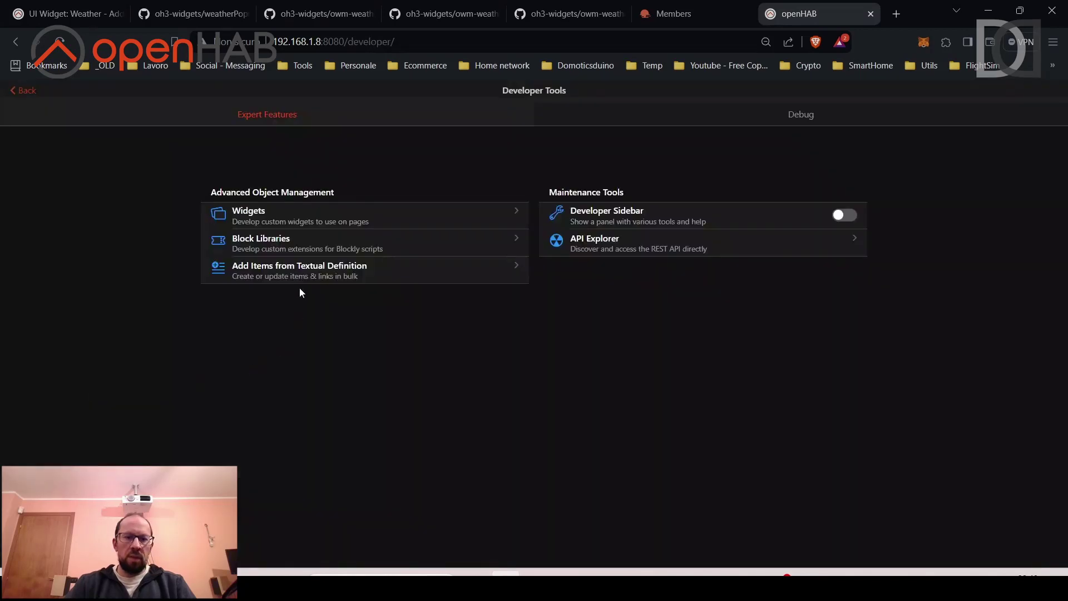
pyautogui.click(266, 210)
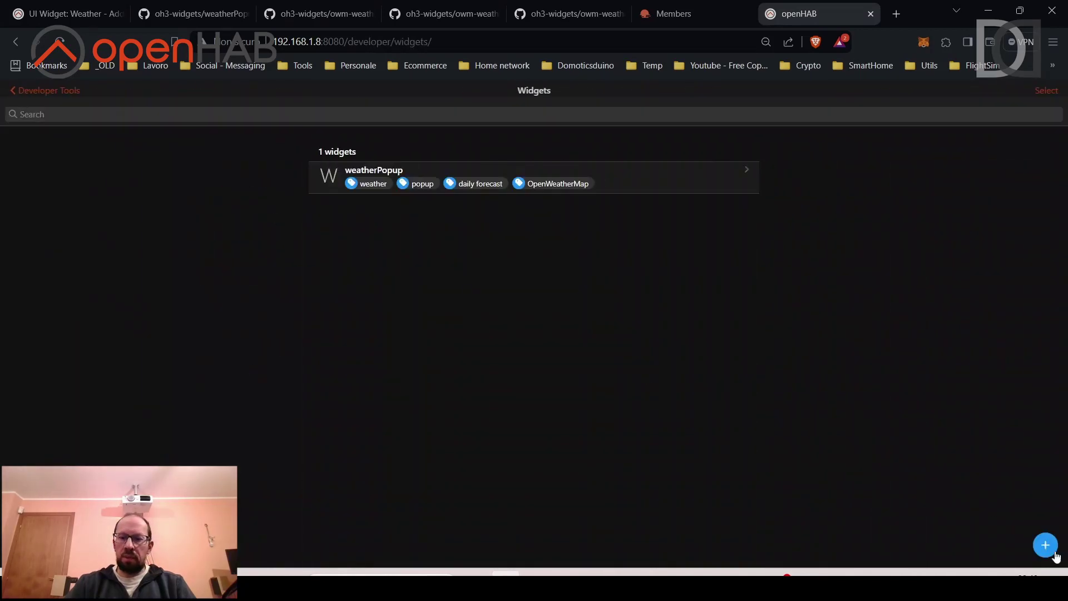
pyautogui.click(1047, 549)
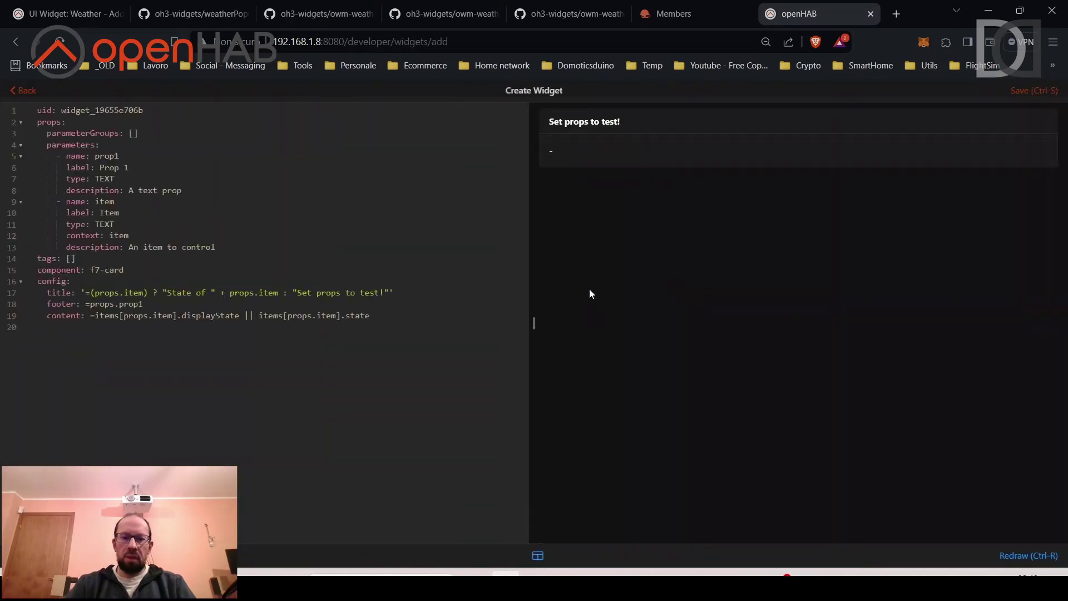
pyautogui.click(67, 14)
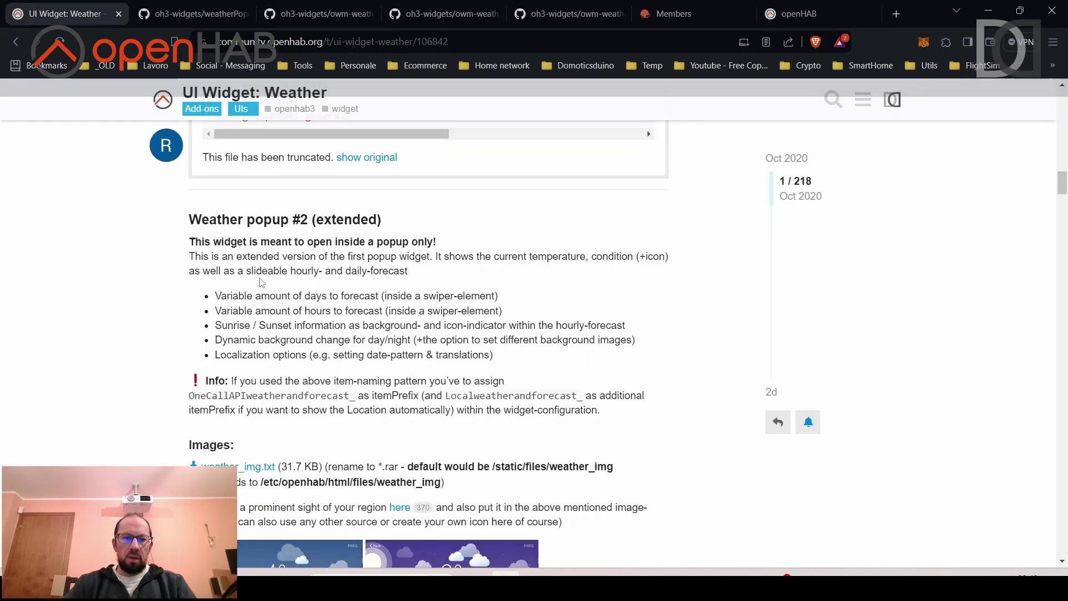
# Open weatherPopup_extended.yaml on GitHub from the forum post and select all its code.
pyautogui.scroll(-10, 259, 283)
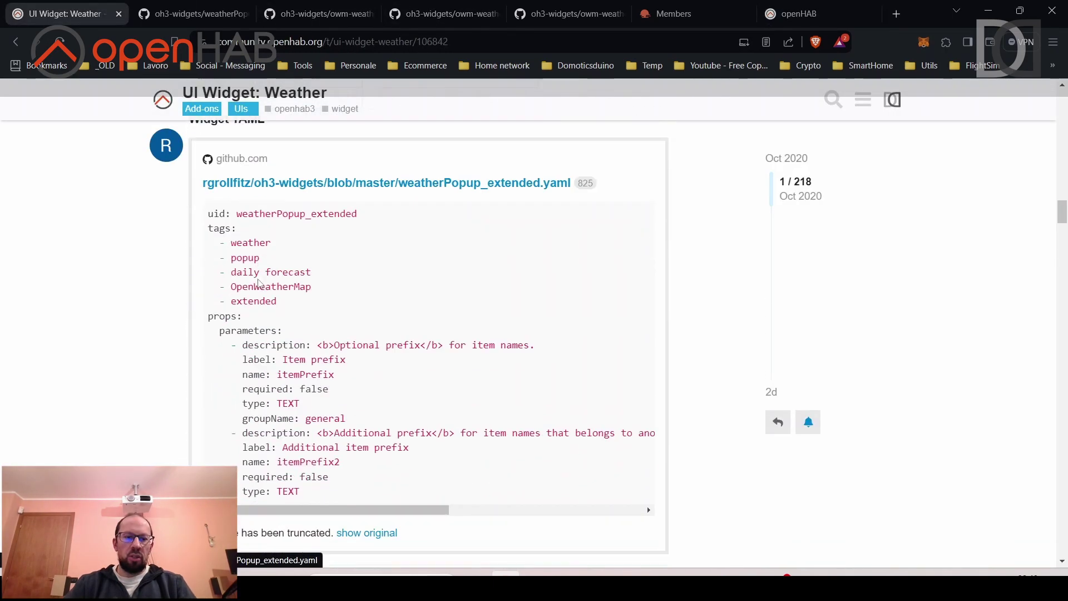
pyautogui.scroll(-1, 260, 283)
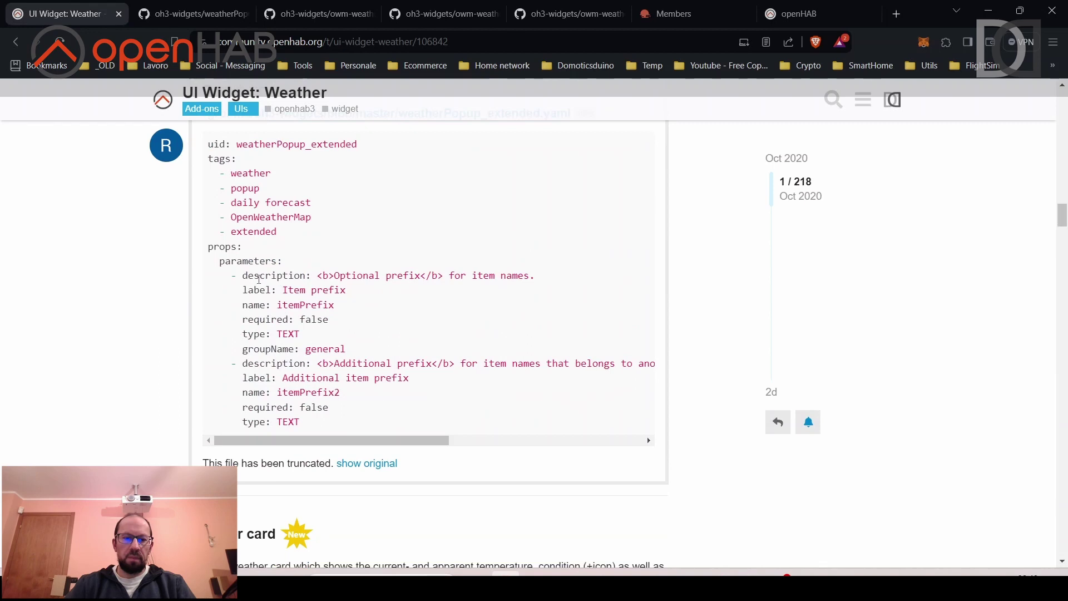
pyautogui.click(383, 466)
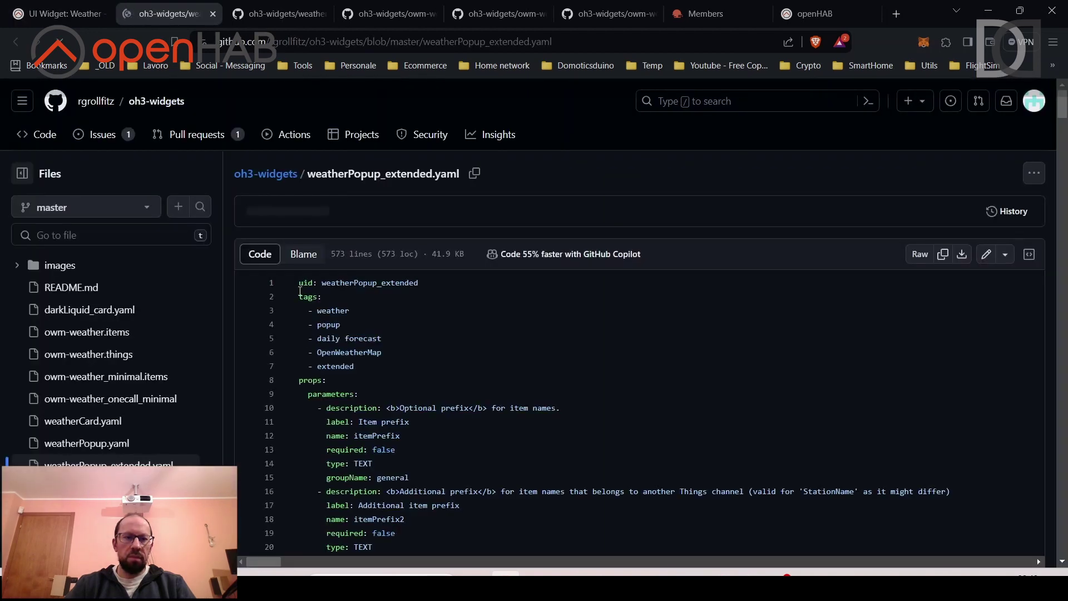
pyautogui.hotkey('ctrl', 'a')
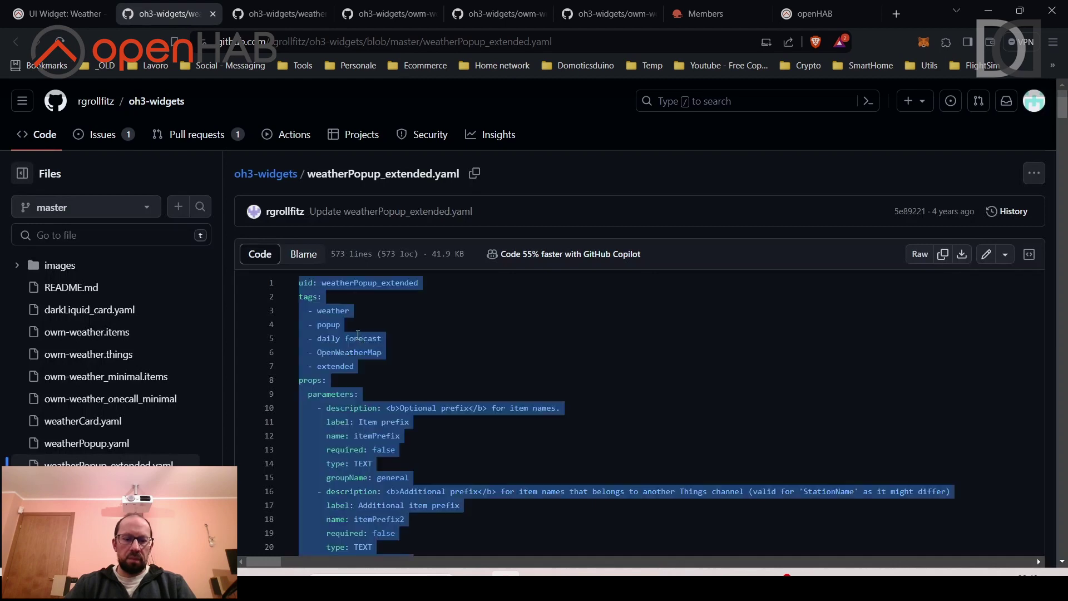
# Replace the new widget's template with the copied popup YAML and save it as weatherPopup_extended.
pyautogui.click(815, 13)
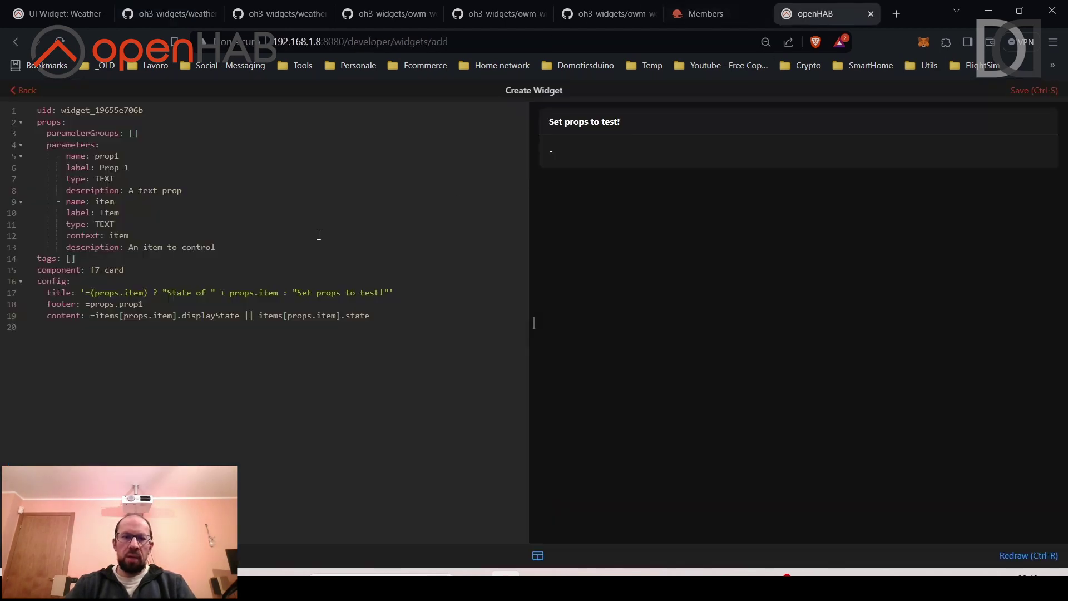
pyautogui.hotkey('ctrl', 'a')
pyautogui.hotkey('ctrl', 'v')
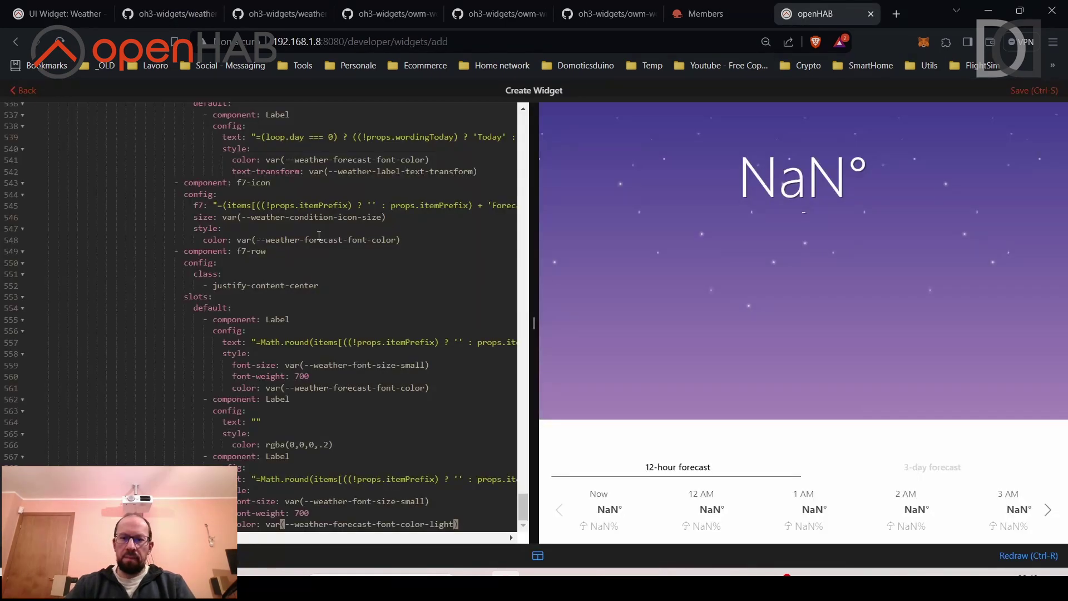
pyautogui.click(1032, 90)
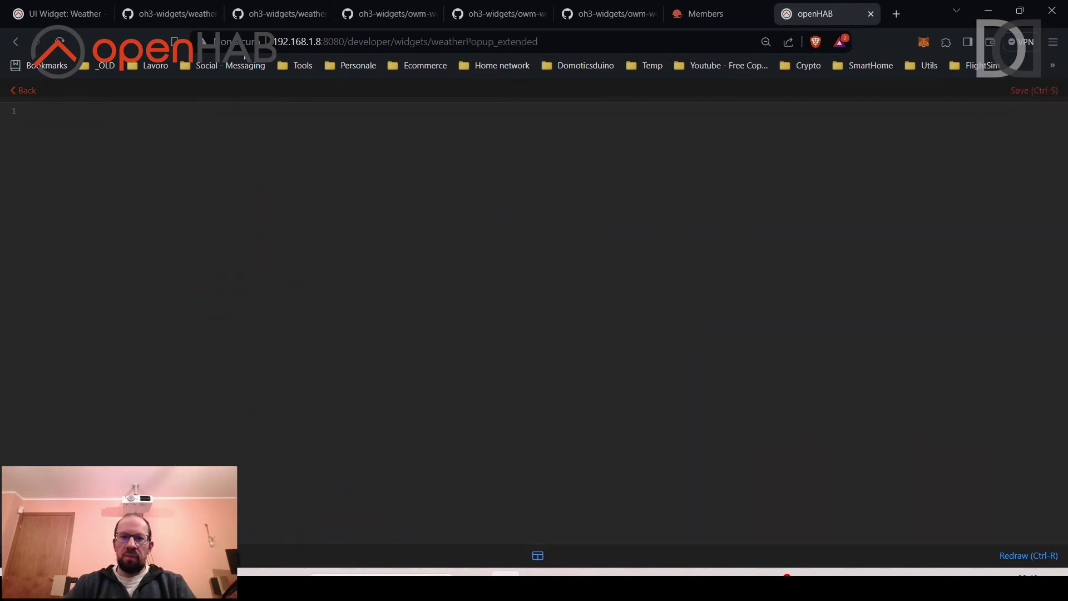
pyautogui.hotkey('ctrl', '1')
pyautogui.scroll(-6, 146, 299)
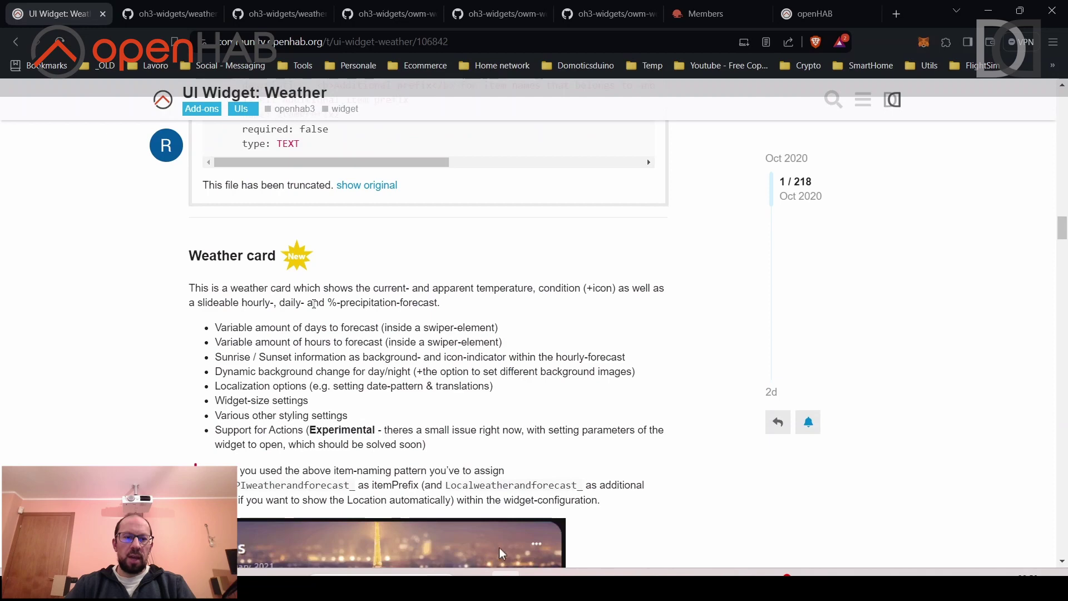
# Scroll to the forum post's Weather card, open the original weatherCard.yaml on GitHub, and select all its code.
pyautogui.scroll(-2, 308, 302)
pyautogui.scroll(-4, 308, 302)
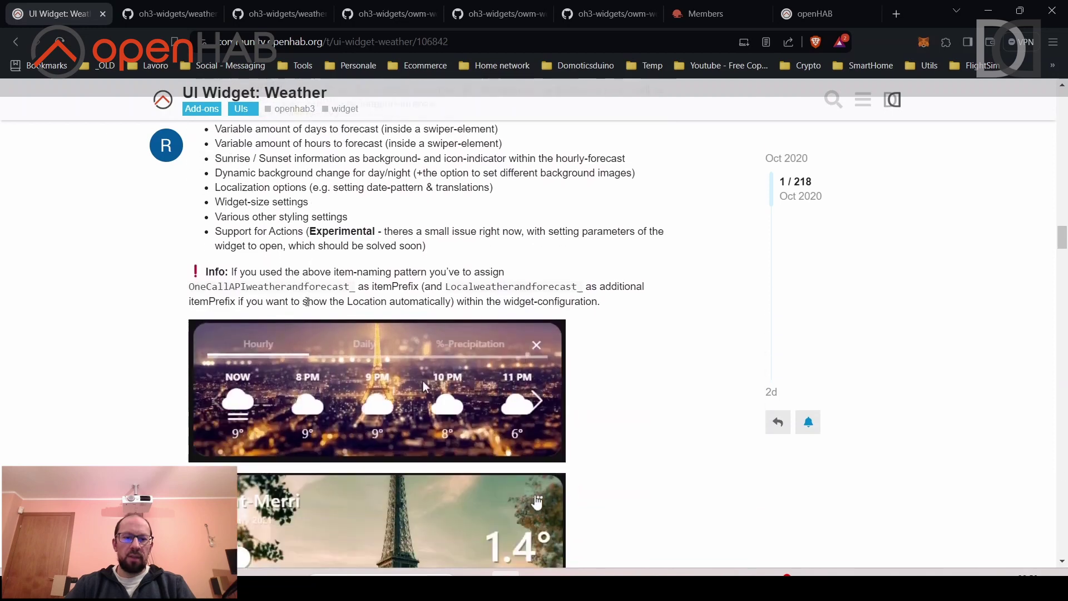
pyautogui.scroll(-4, 306, 302)
pyautogui.scroll(6, 306, 301)
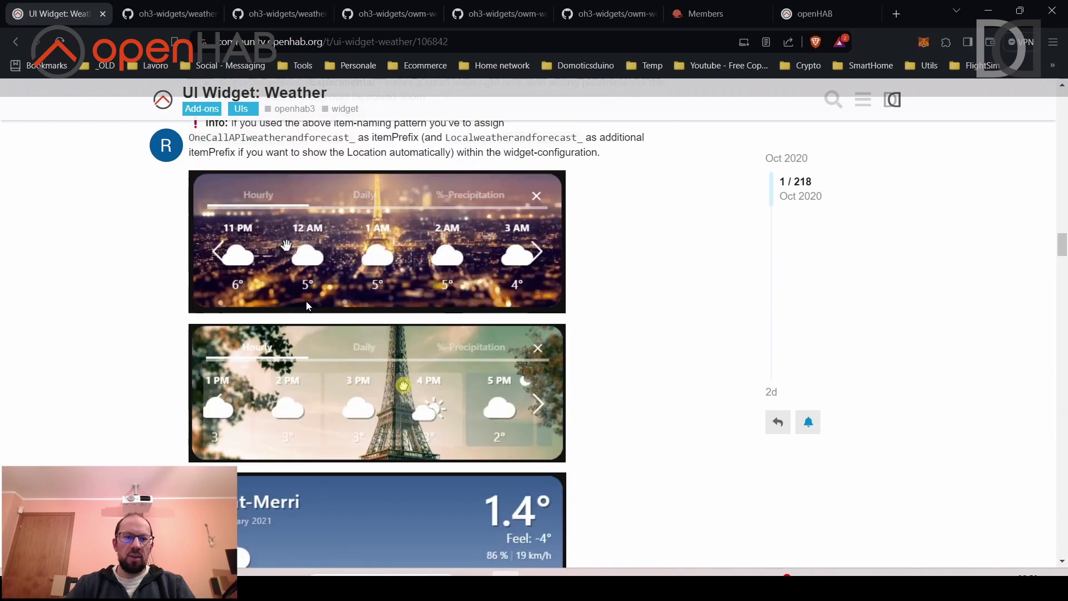
pyautogui.scroll(-10, 307, 305)
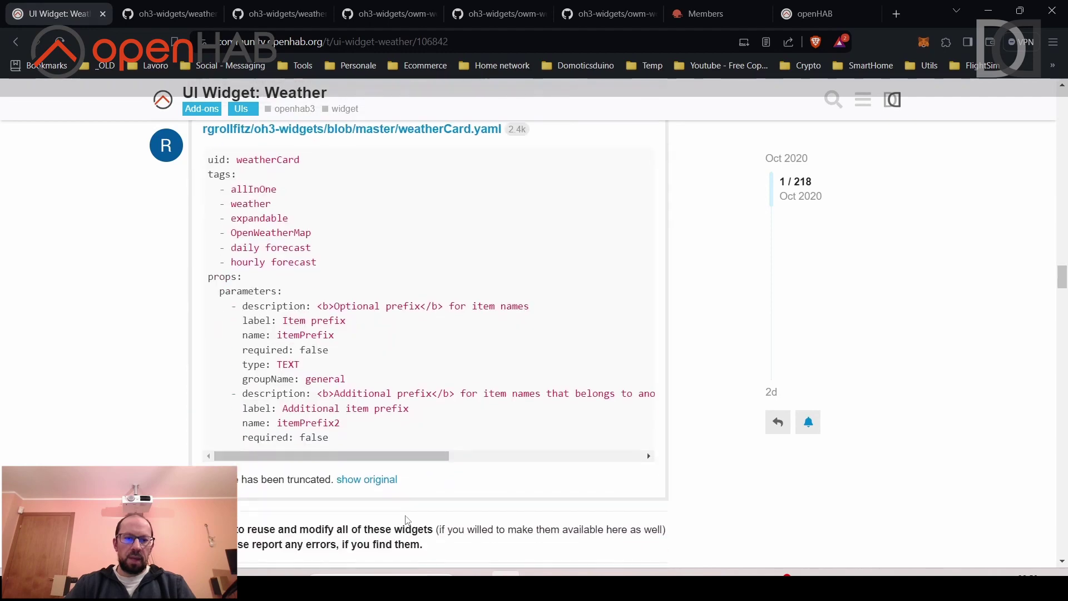
pyautogui.click(377, 481)
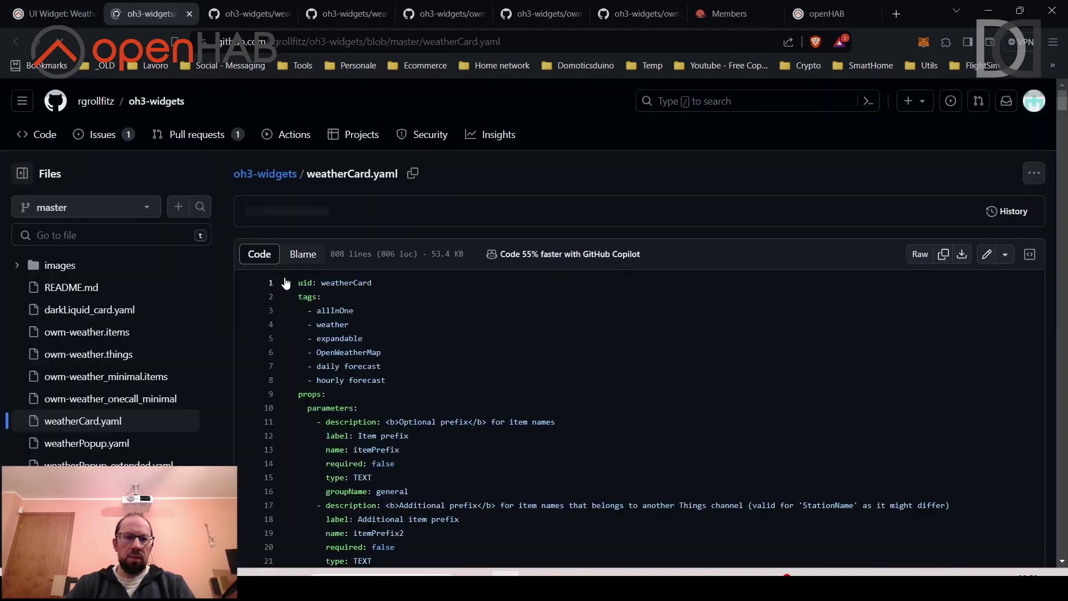
pyautogui.click(336, 311)
pyautogui.hotkey('ctrl', 'a')
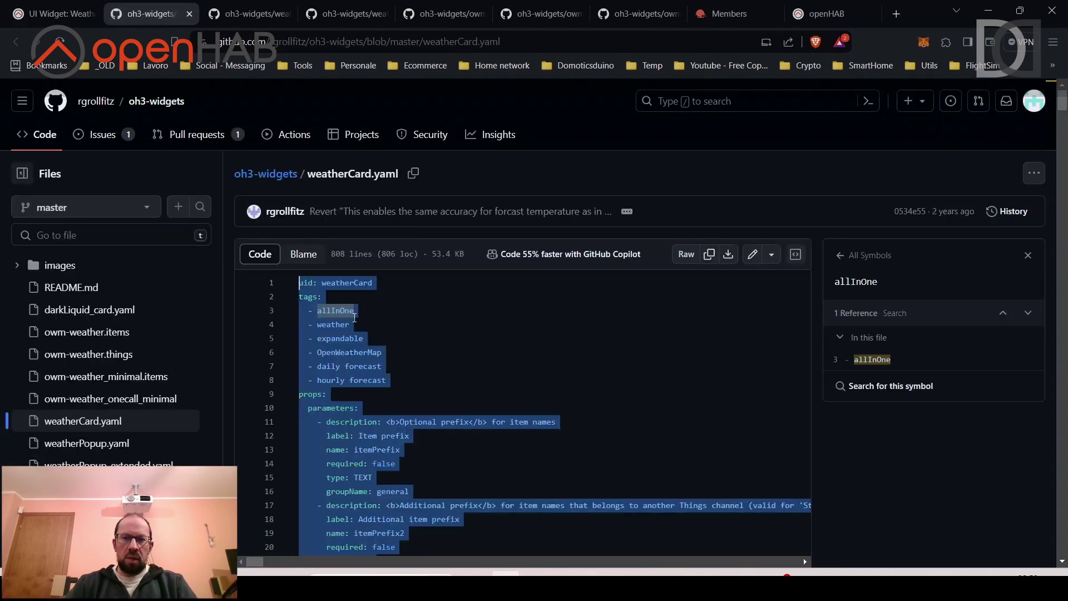
# Create a new widget from the copied weatherCard YAML, save it, and go back to the widgets list.
pyautogui.click(798, 15)
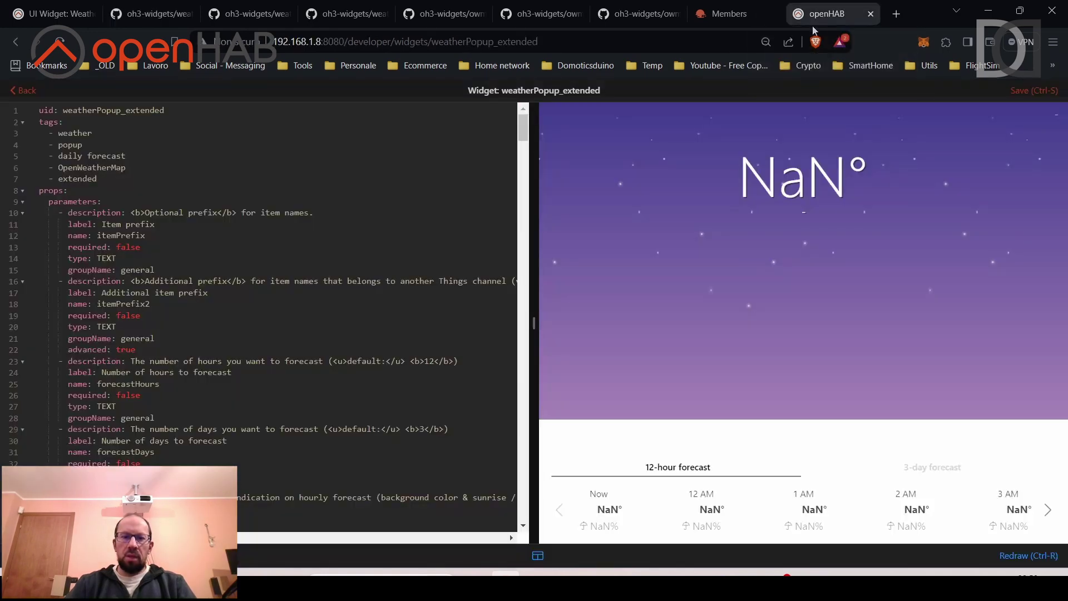
pyautogui.click(26, 92)
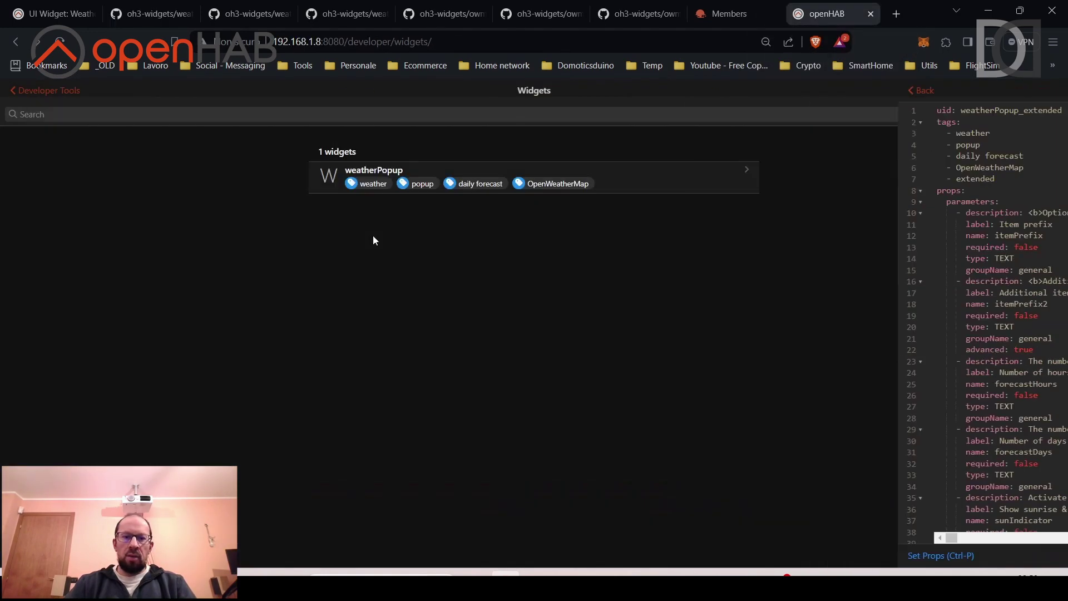
pyautogui.click(1046, 544)
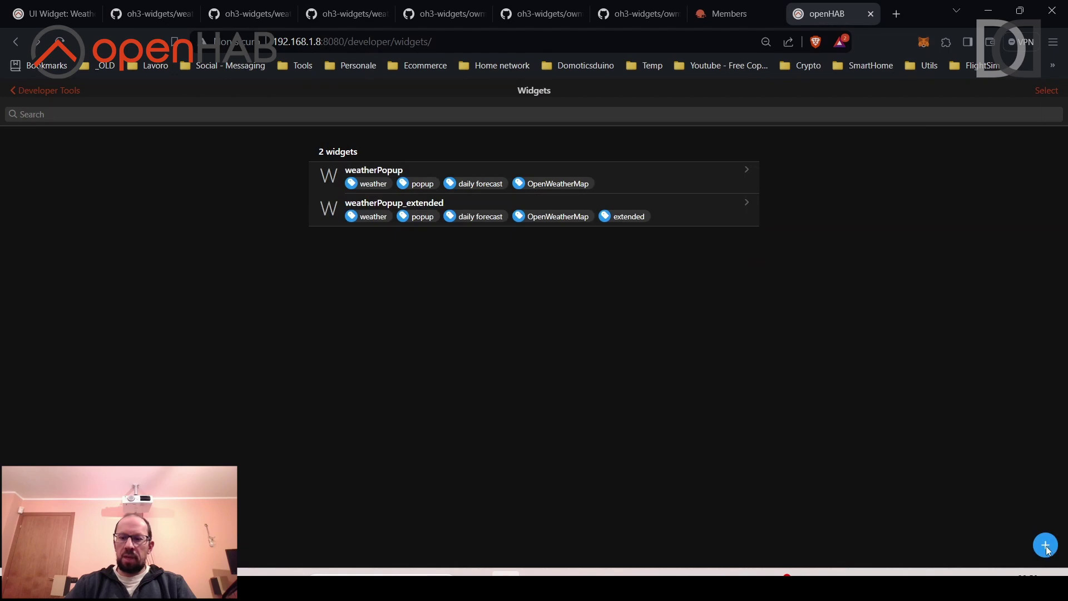
pyautogui.hotkey('ctrl', 'a')
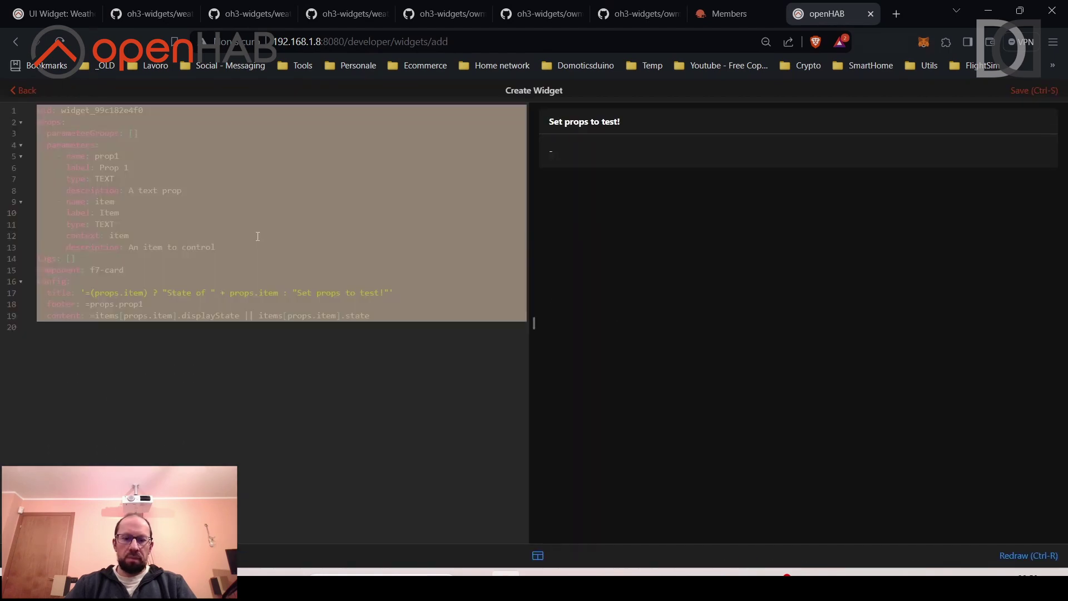
pyautogui.hotkey('ctrl', 'v')
pyautogui.click(1031, 92)
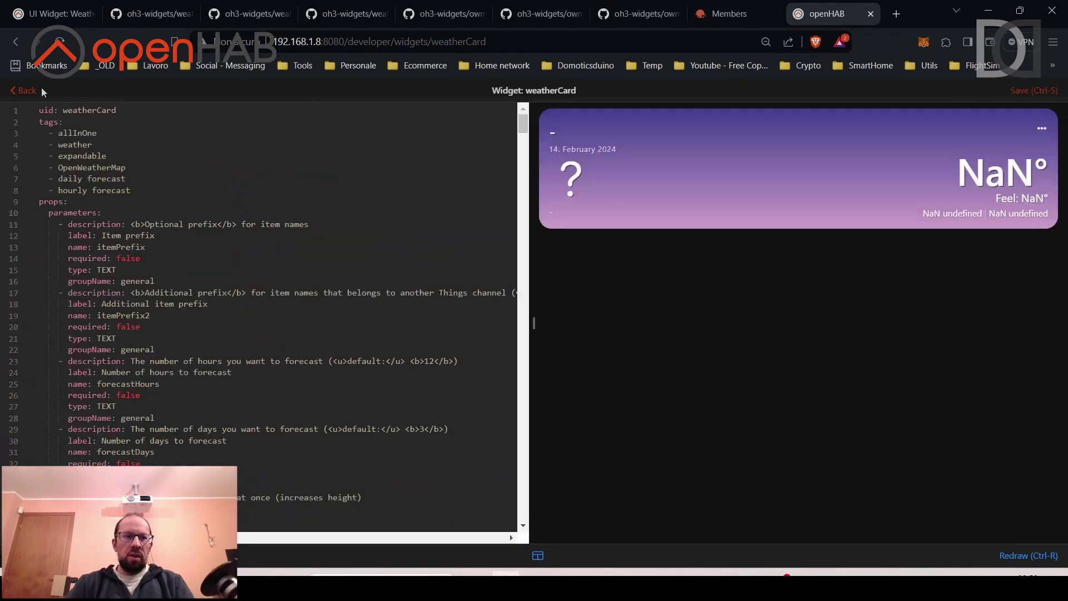
pyautogui.click(29, 89)
# Navigate from Developer Tools through the side panel to the Settings Pages list.
pyautogui.click(29, 94)
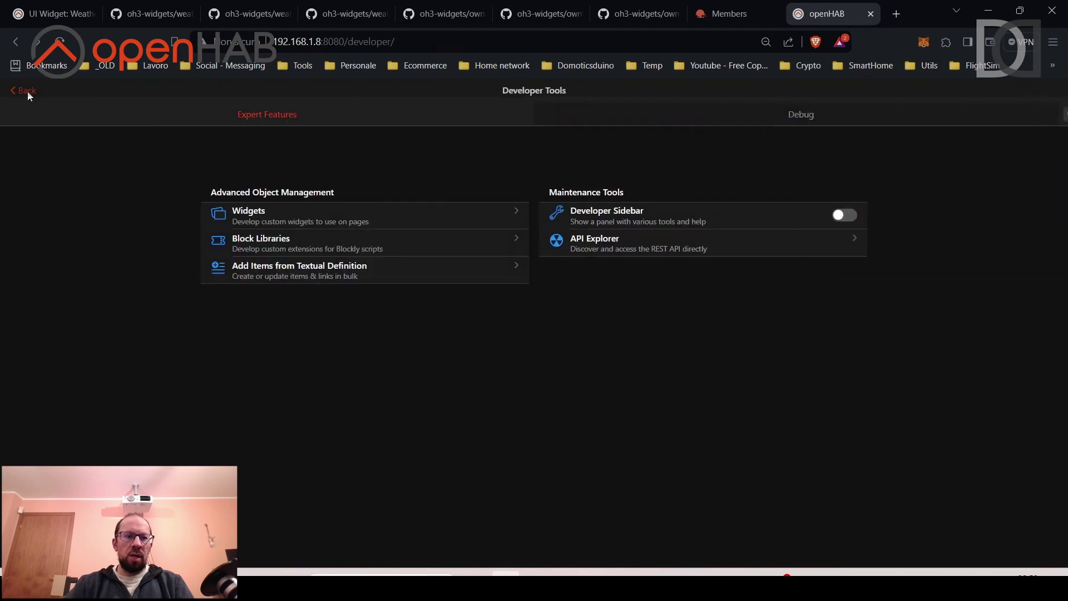
pyautogui.click(27, 92)
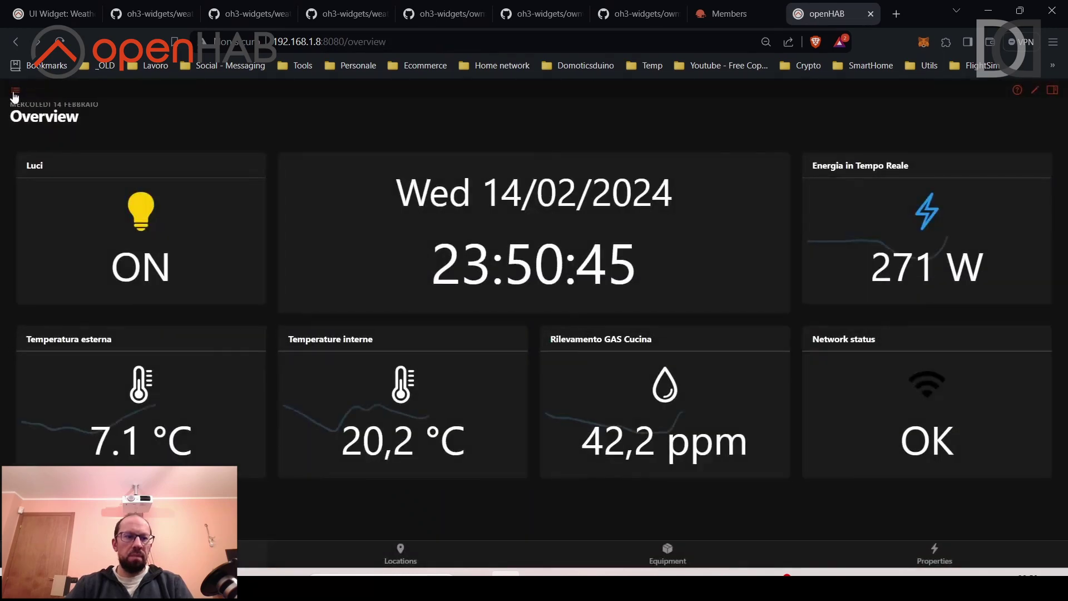
pyautogui.click(16, 90)
pyautogui.click(59, 350)
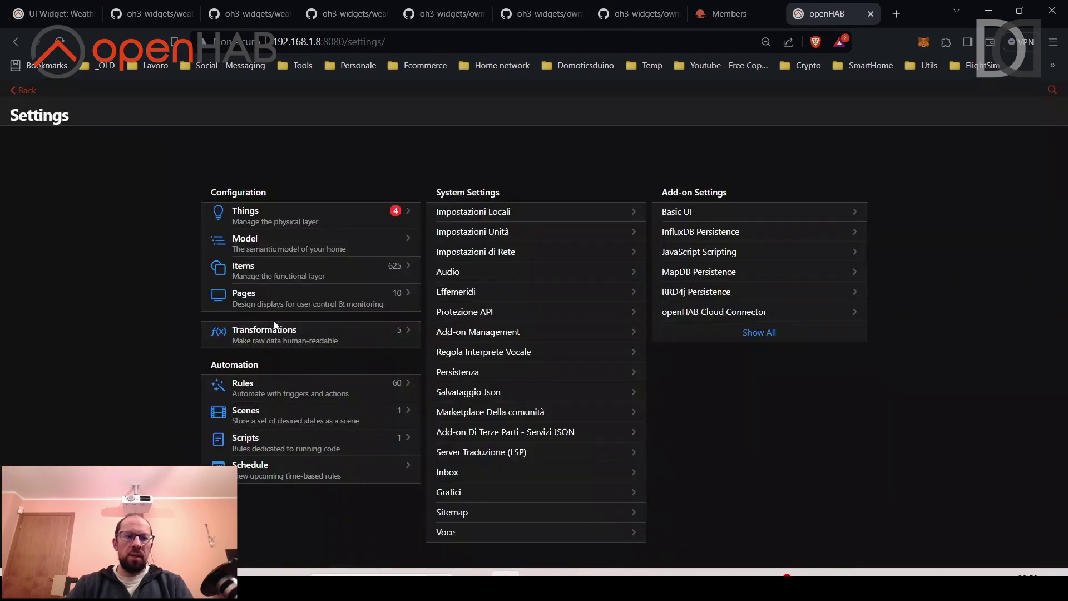
pyautogui.click(277, 301)
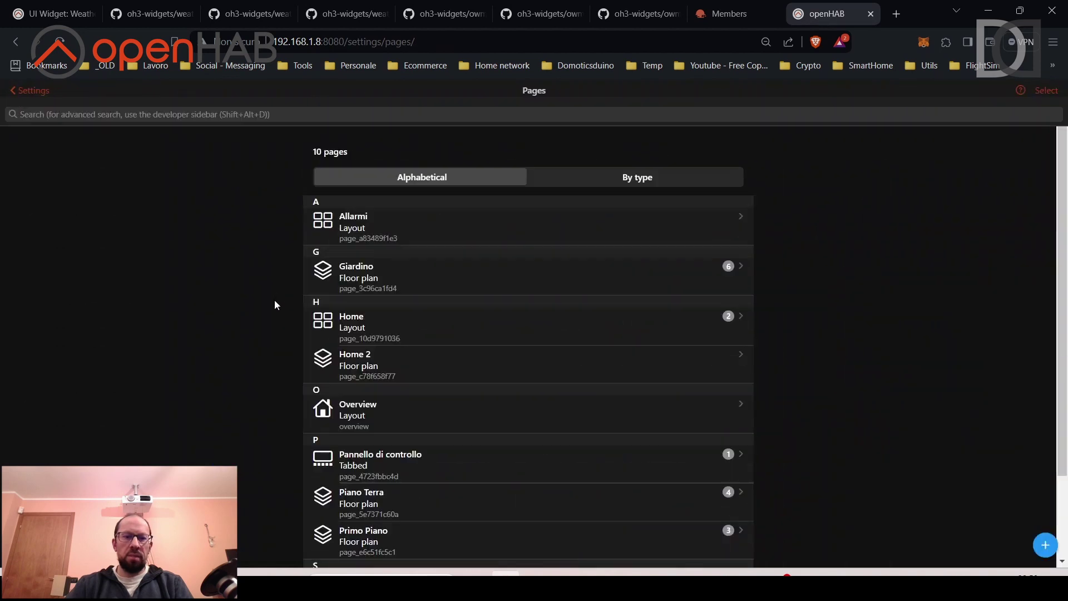
# Open the Test Widget OWM page for editing and copy its Weather card.
pyautogui.scroll(-2, 954, 425)
pyautogui.click(457, 527)
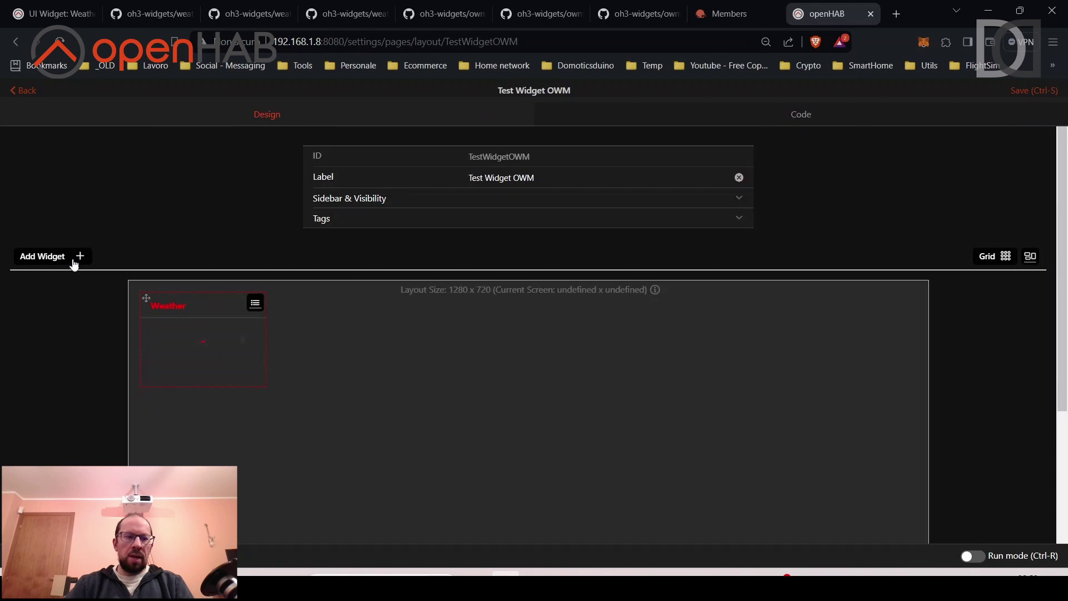
pyautogui.click(254, 302)
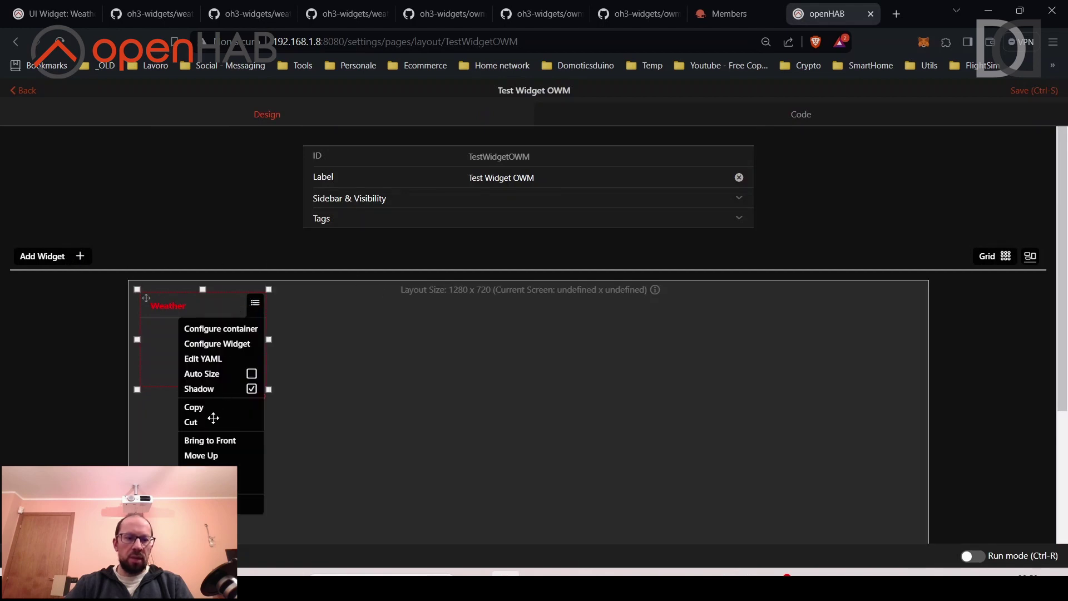
pyautogui.click(200, 409)
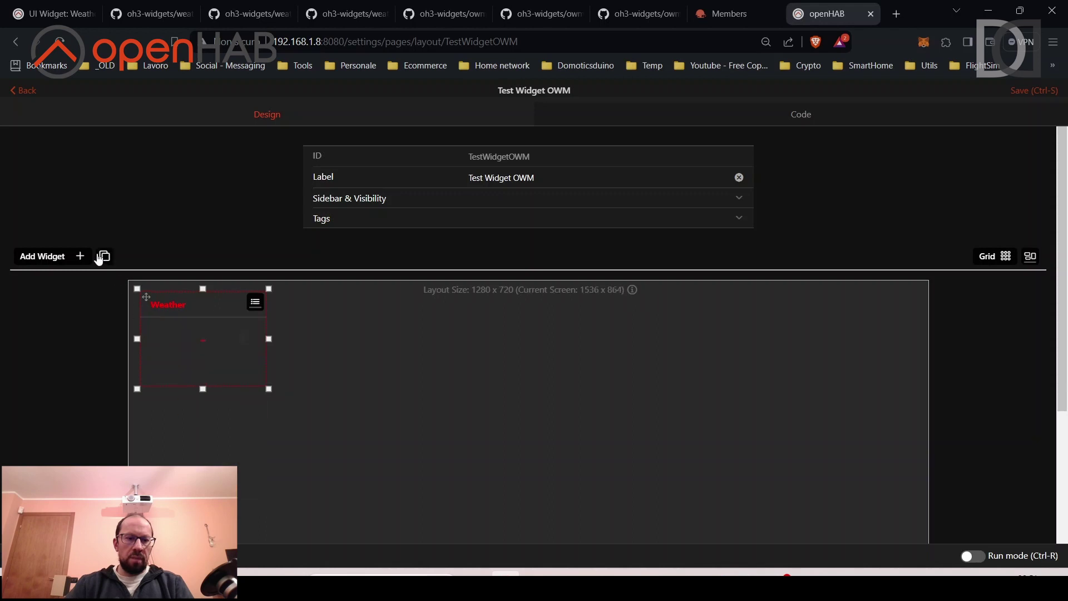
pyautogui.moveTo(169, 295); pyautogui.dragTo(343, 298)
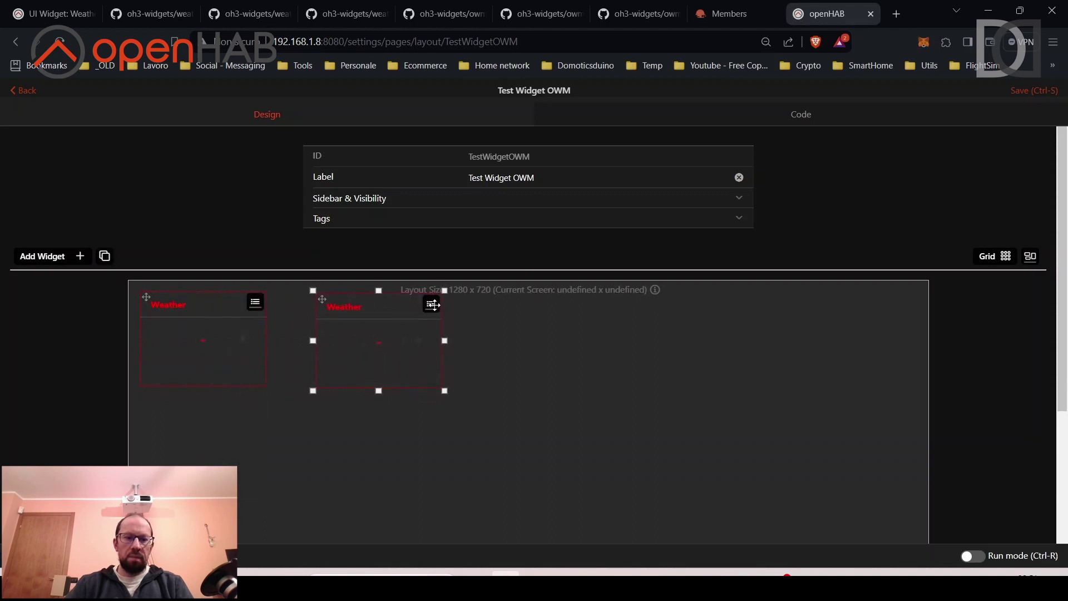
pyautogui.click(432, 305)
pyautogui.click(414, 344)
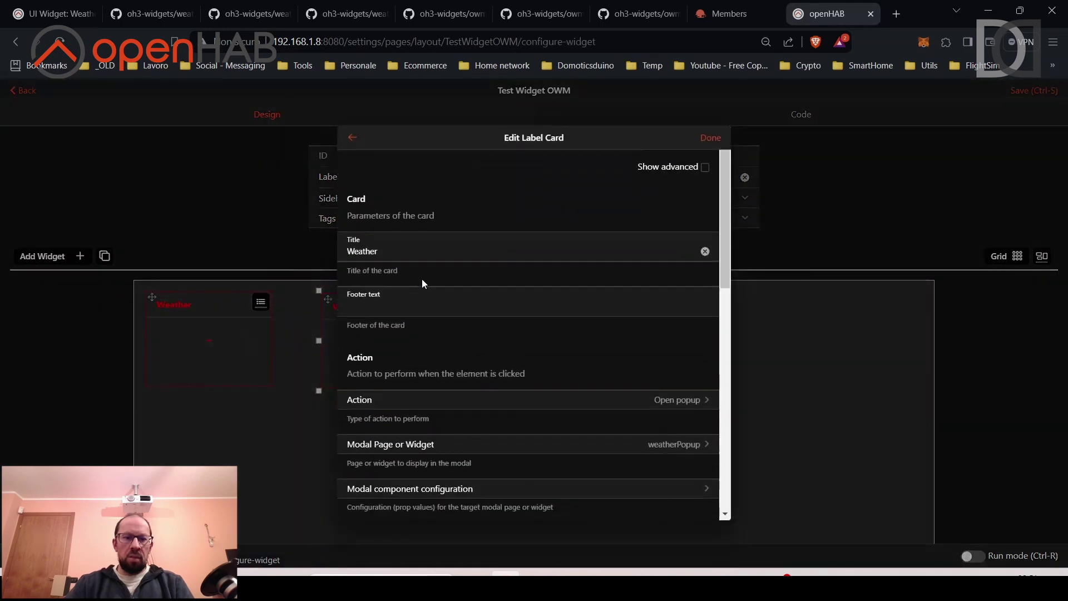
pyautogui.click(418, 251)
pyautogui.write('Extend')
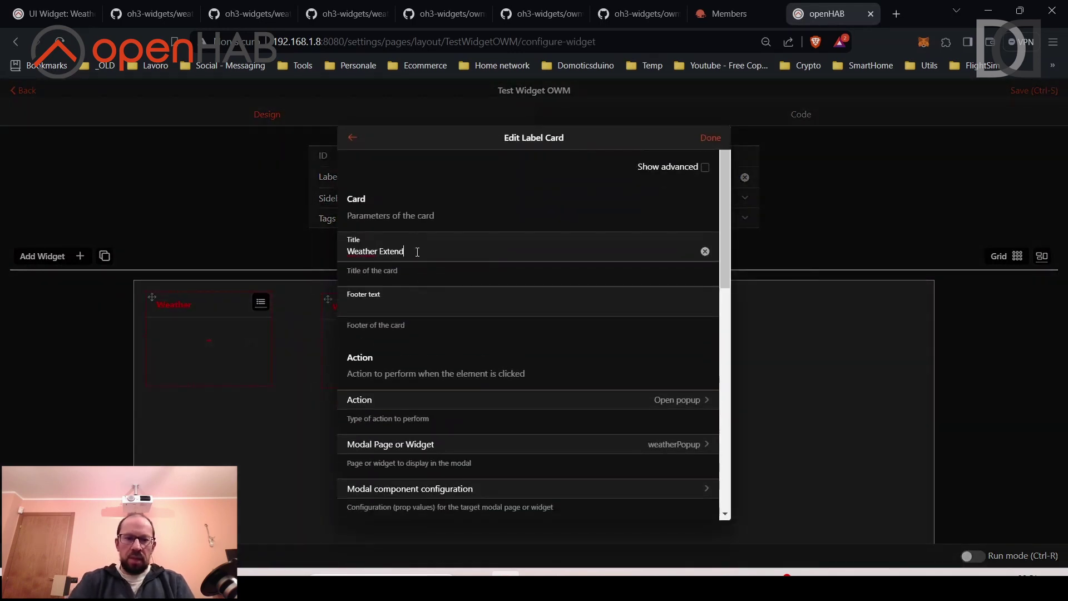
pyautogui.write('ed')
pyautogui.scroll(-1, 429, 265)
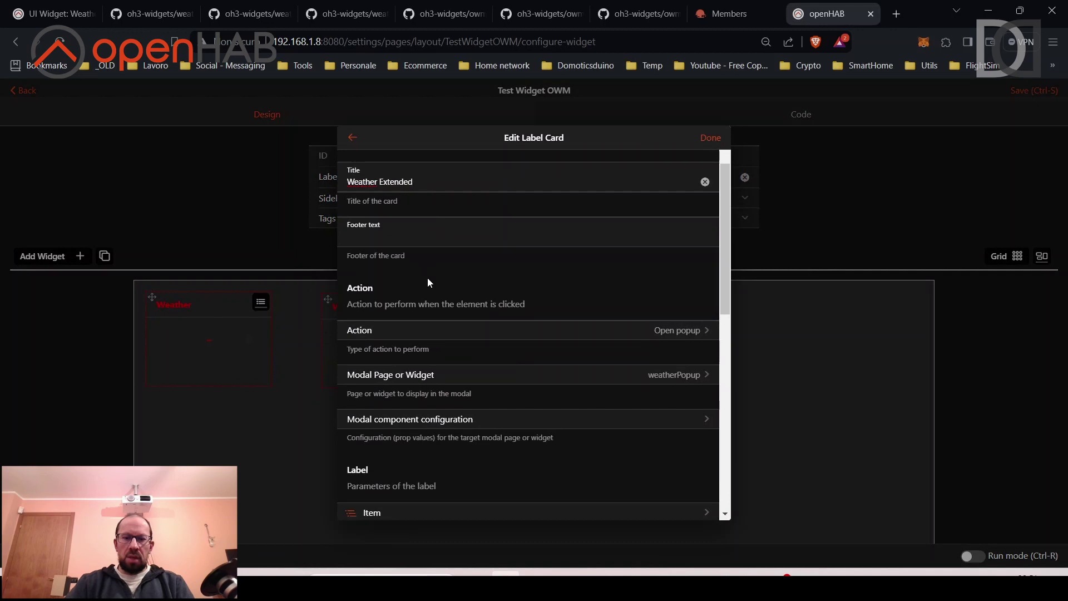
pyautogui.click(681, 378)
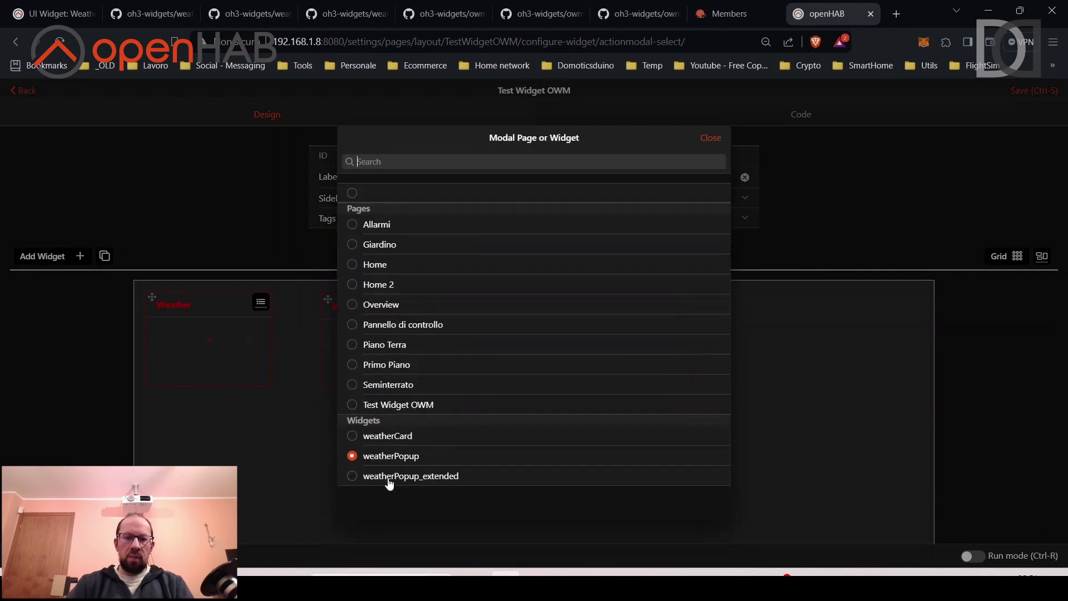
pyautogui.click(389, 477)
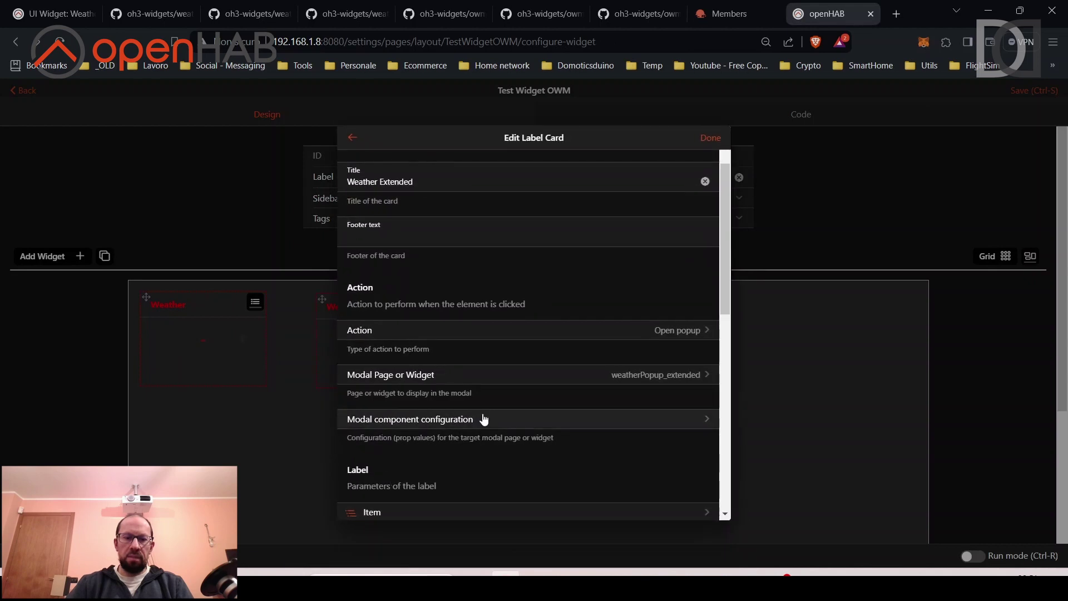
pyautogui.click(483, 420)
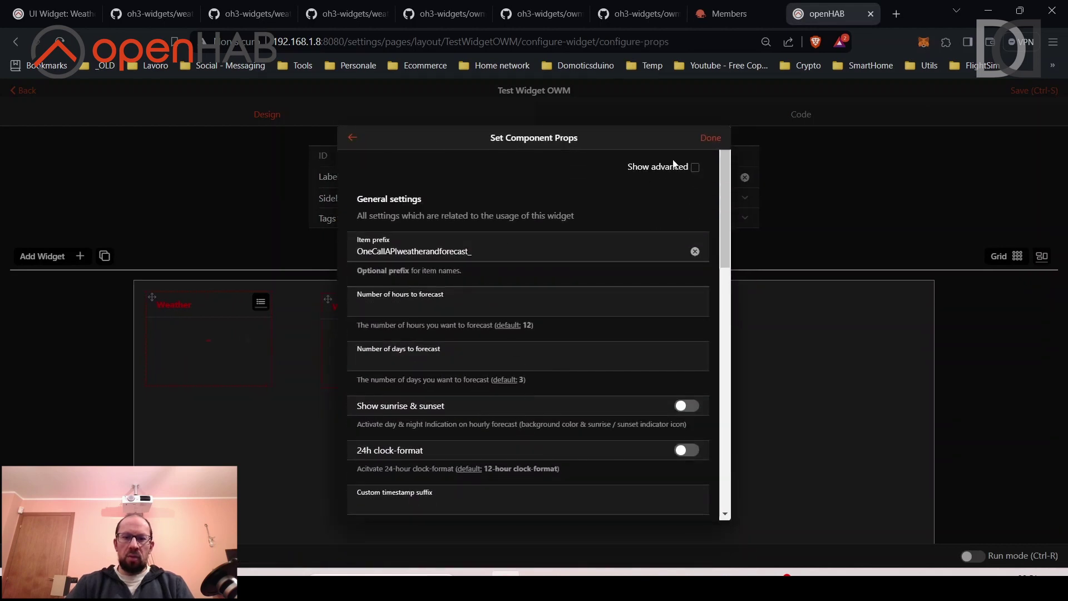
pyautogui.click(695, 168)
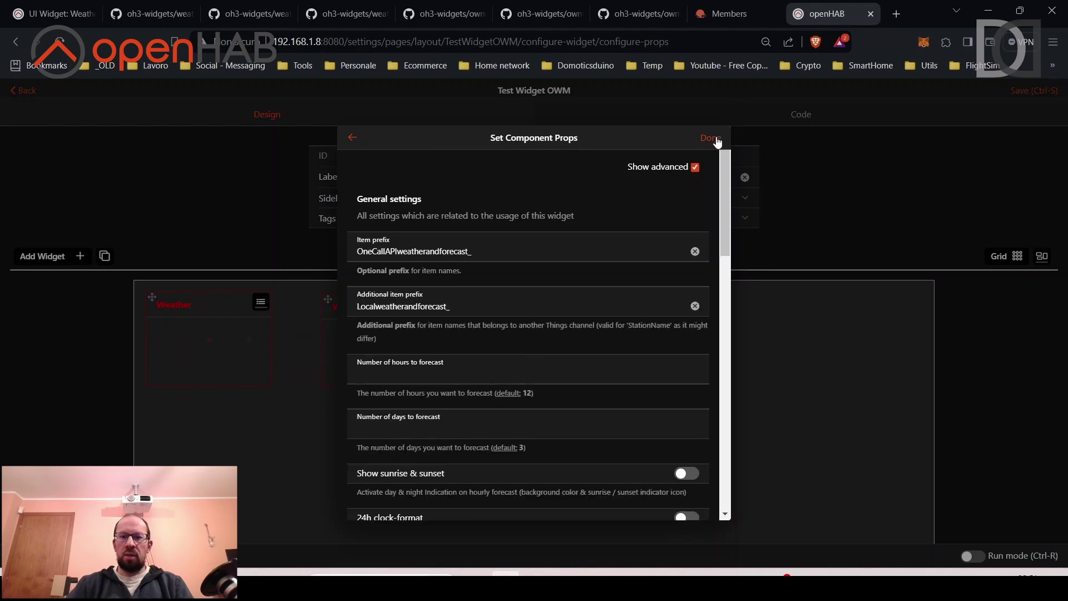
pyautogui.click(711, 138)
pyautogui.click(714, 143)
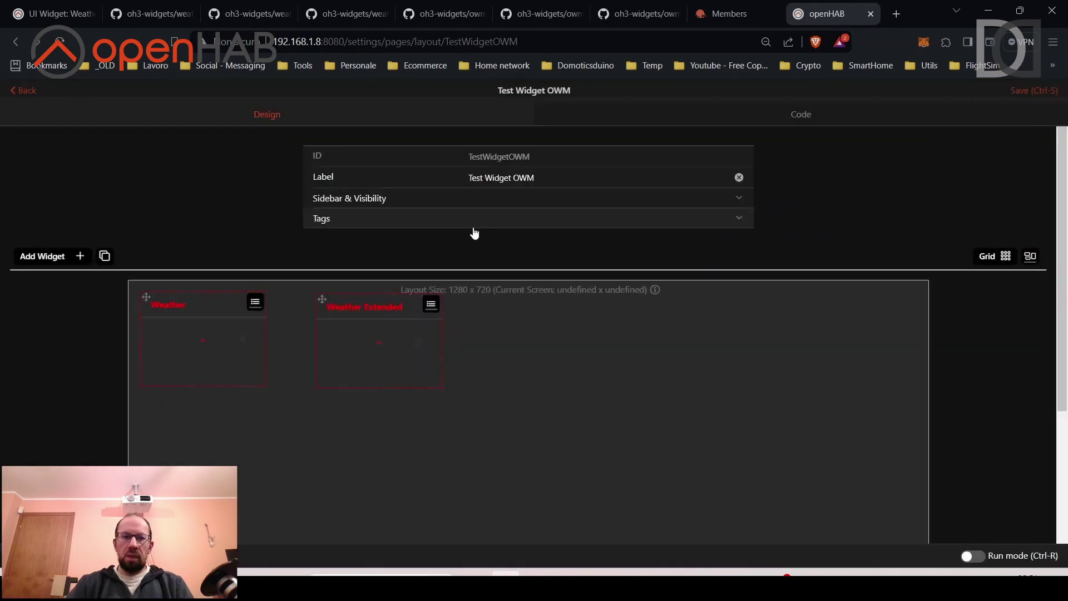
pyautogui.click(95, 12)
pyautogui.scroll(2, 206, 281)
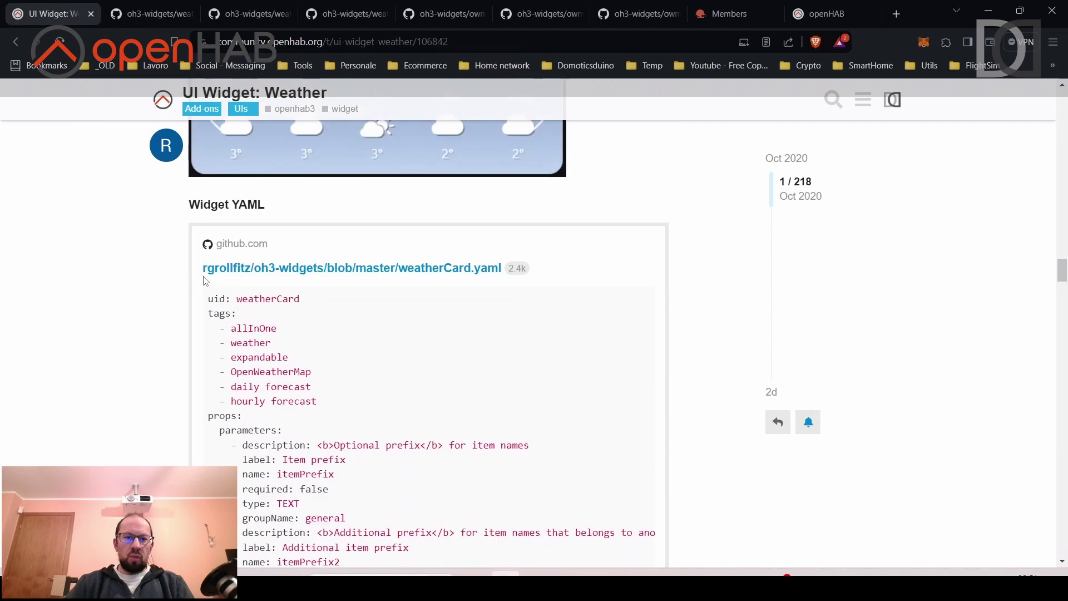
pyautogui.scroll(5, 205, 281)
pyautogui.hotkey('ctrl', 'shift', 'Tab')
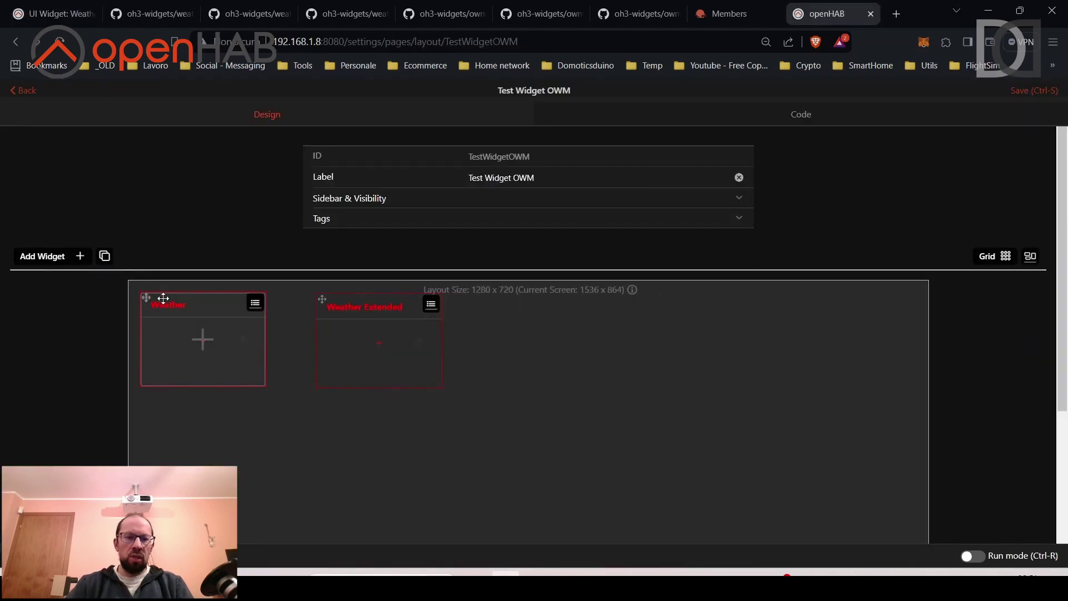
# Move the empty slot to the right and add the weatherCard widget from Personal Widgets.
pyautogui.moveTo(163, 298); pyautogui.dragTo(551, 300)
pyautogui.click(587, 341)
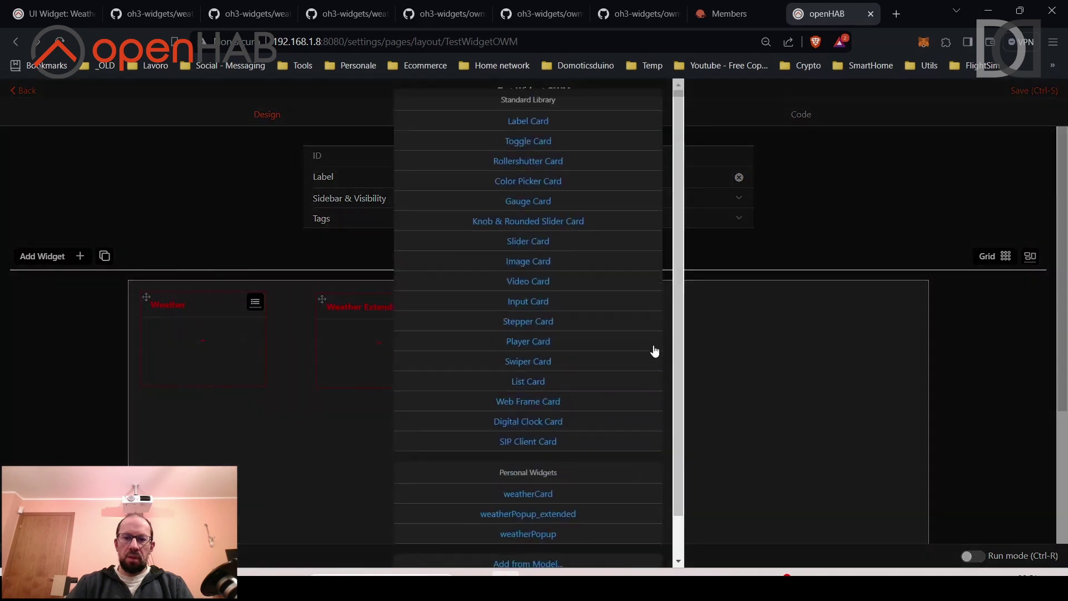
pyautogui.scroll(-1, 562, 439)
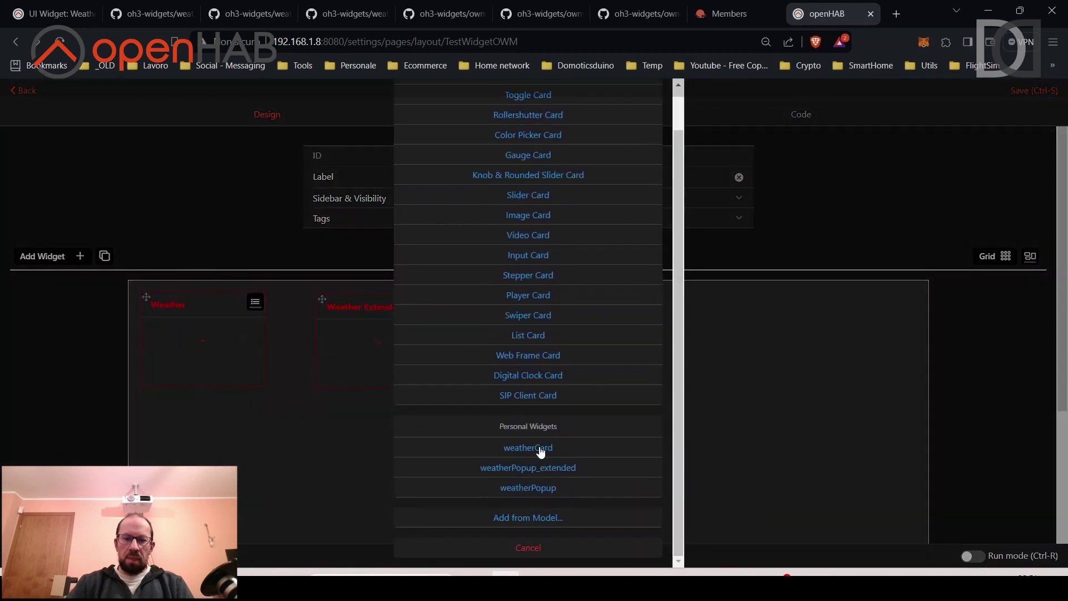
pyautogui.click(540, 453)
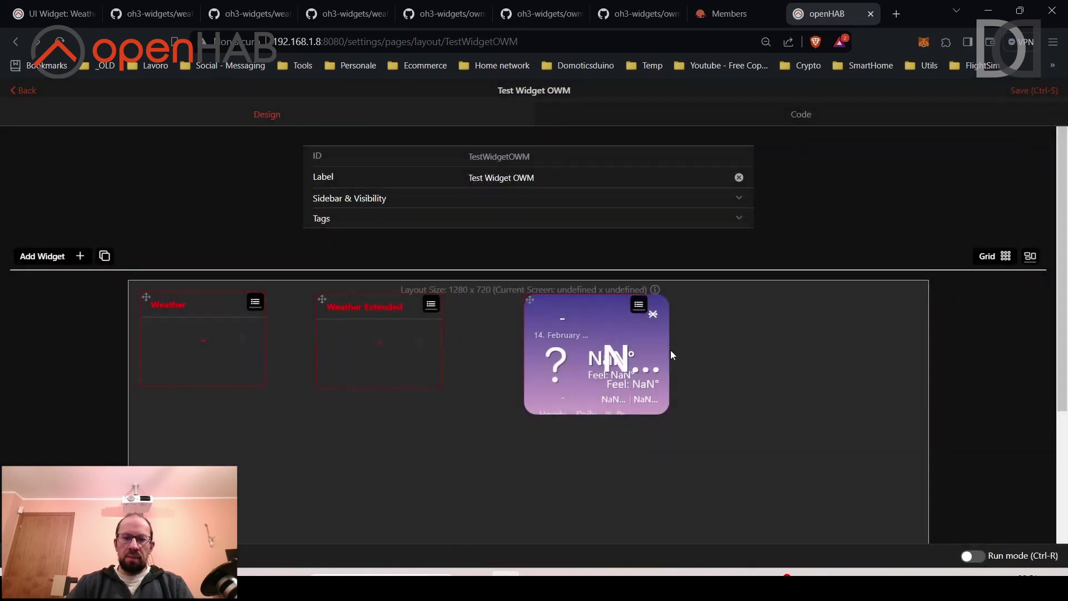
# Place the weatherCard on the canvas's right side and widen it leftward toward Weather Extended.
pyautogui.click(659, 337)
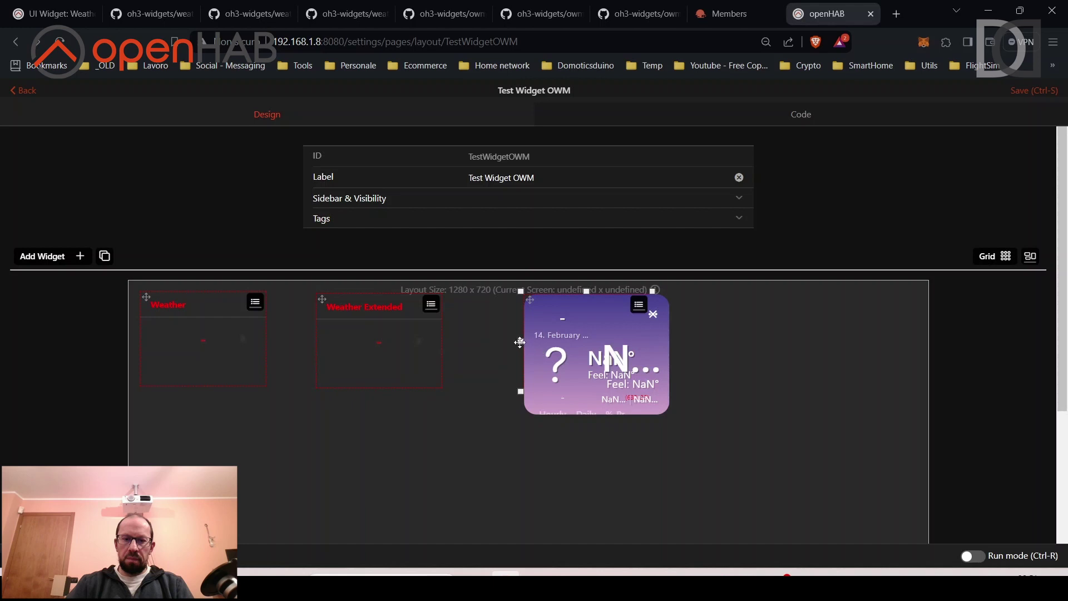
pyautogui.moveTo(482, 343); pyautogui.dragTo(857, 320)
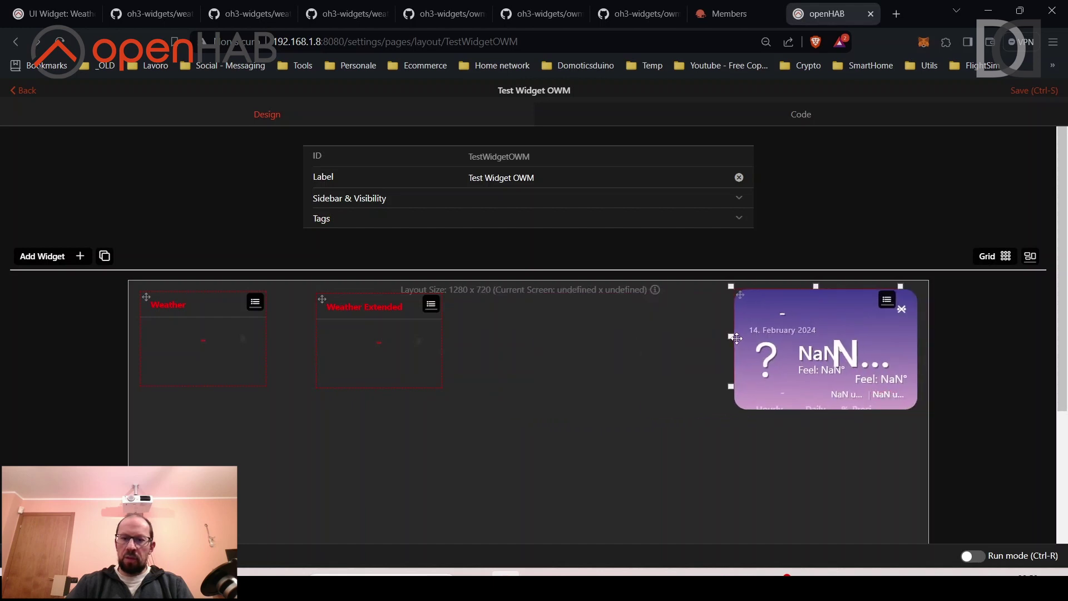
pyautogui.moveTo(728, 336); pyautogui.dragTo(481, 335)
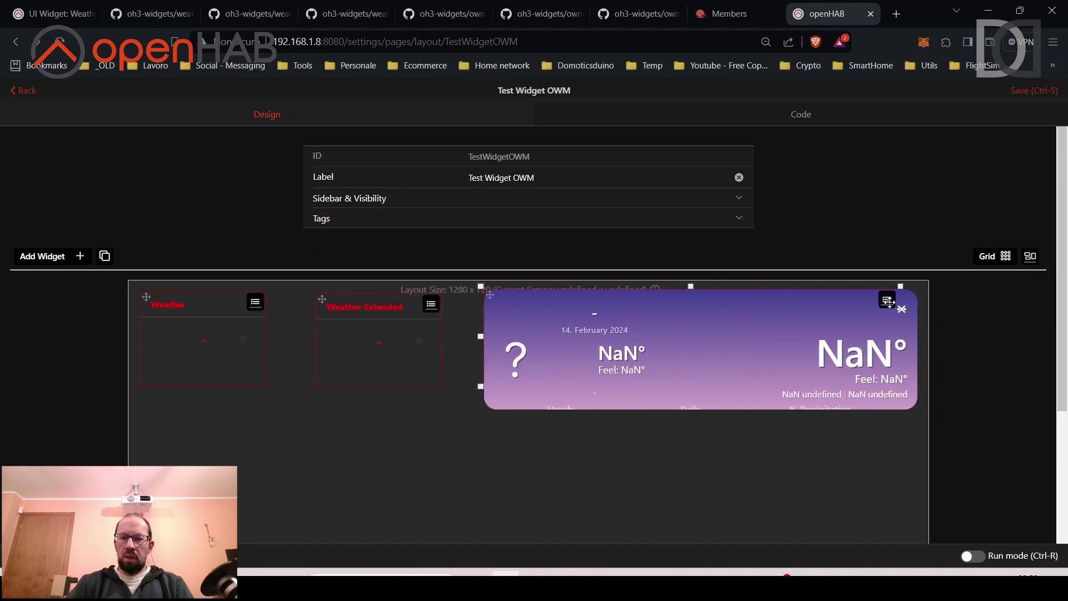
pyautogui.click(888, 301)
# Set the weatherCard's Item prefix to OneCallAPIweatherandforecast_ and Additional item prefix to Localweatherandforecast_.
pyautogui.click(862, 343)
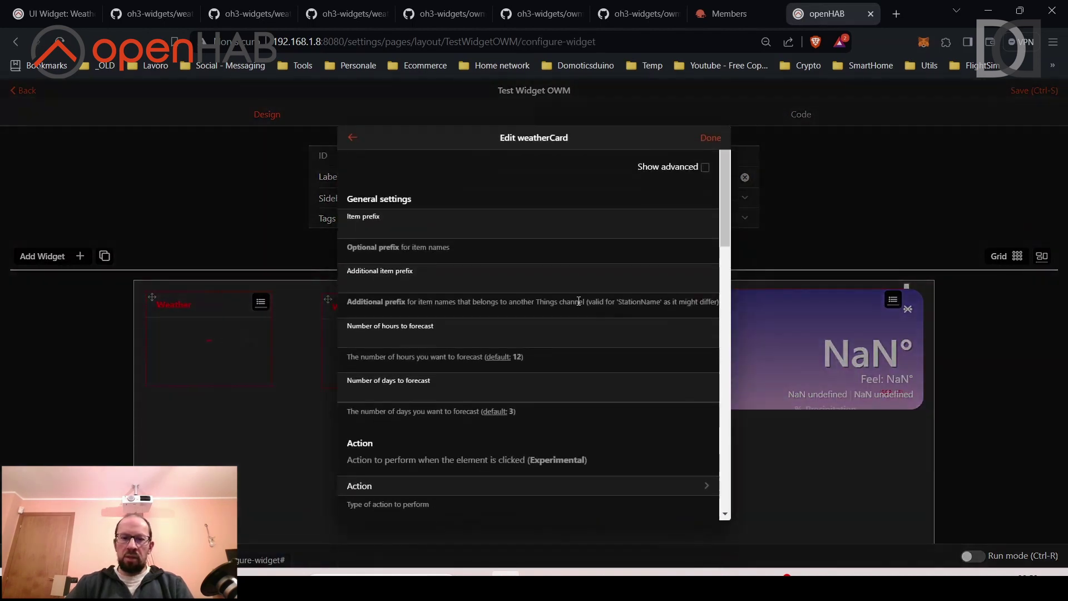
pyautogui.click(465, 236)
pyautogui.click(481, 265)
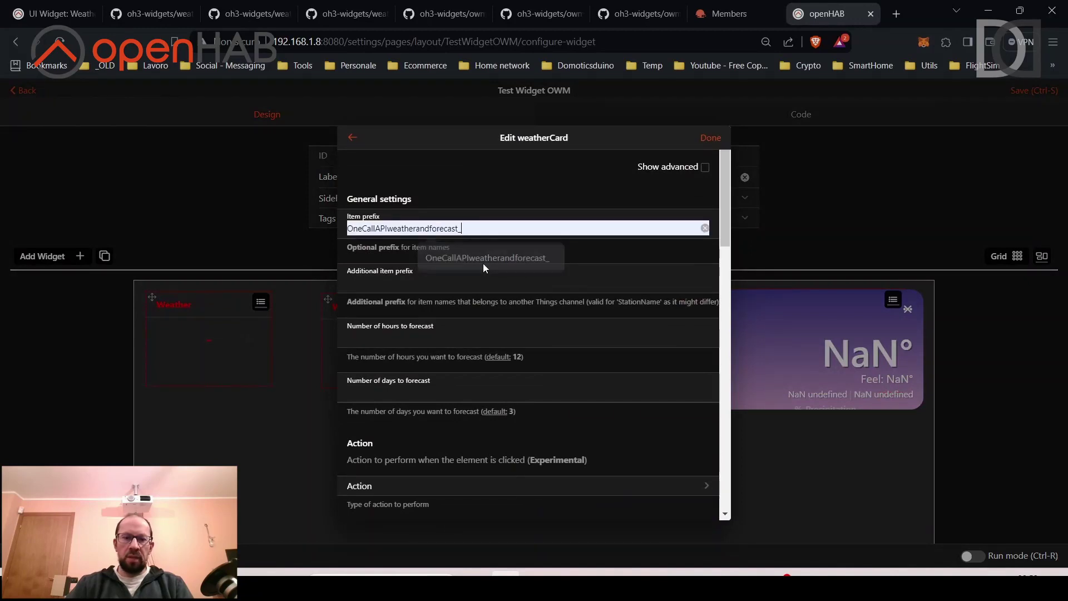
pyautogui.click(706, 168)
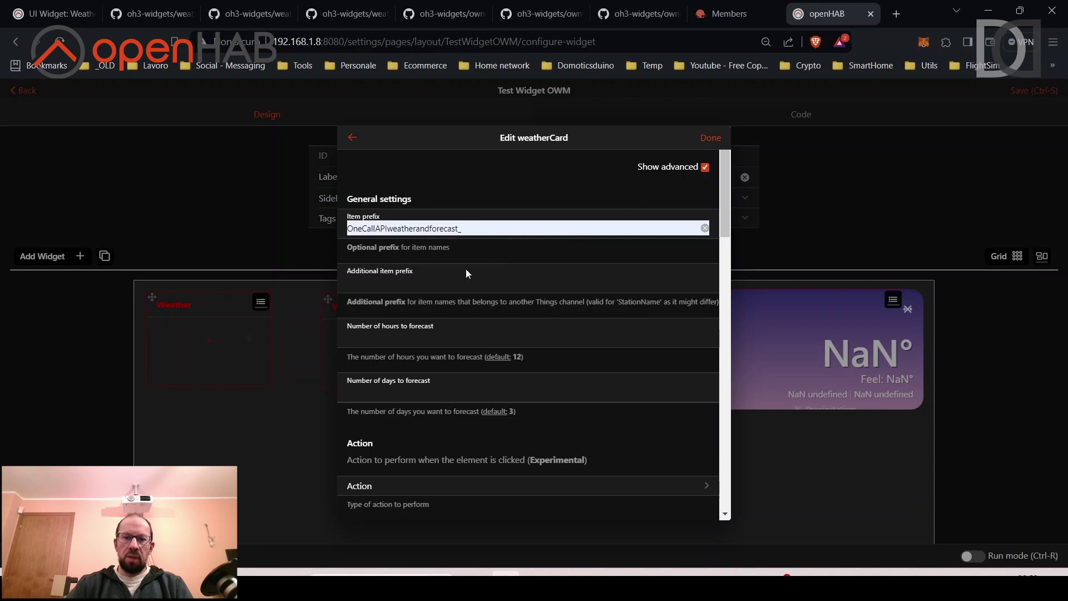
pyautogui.click(416, 282)
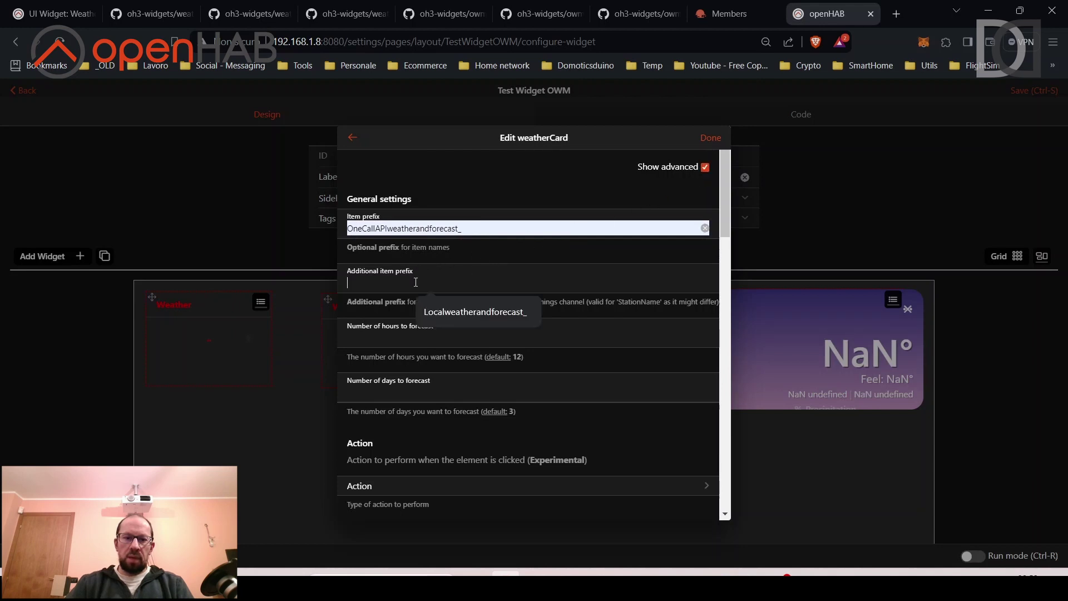
pyautogui.click(462, 312)
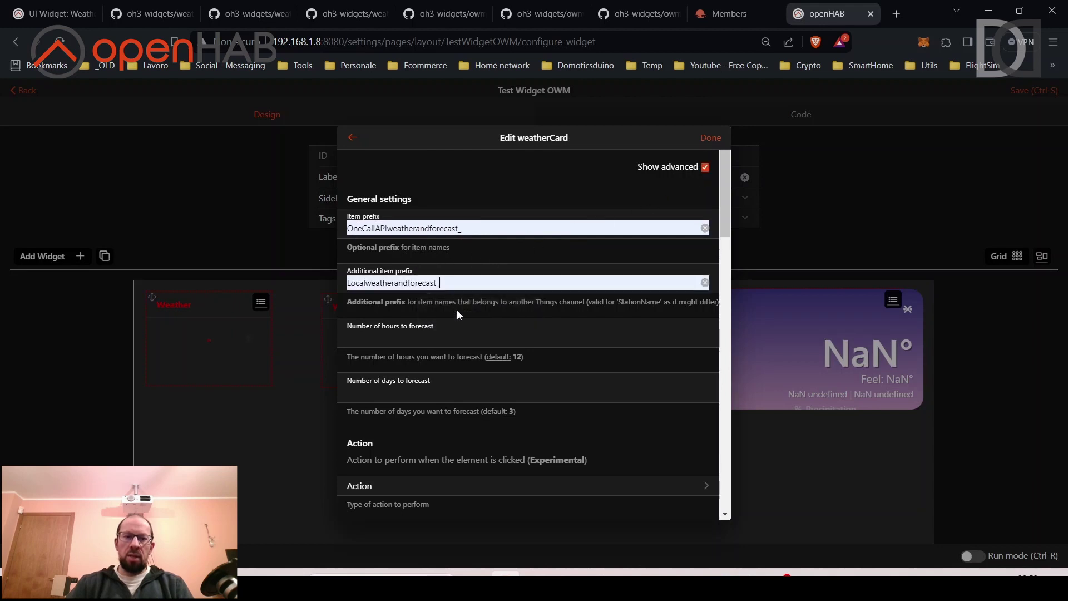
pyautogui.click(709, 139)
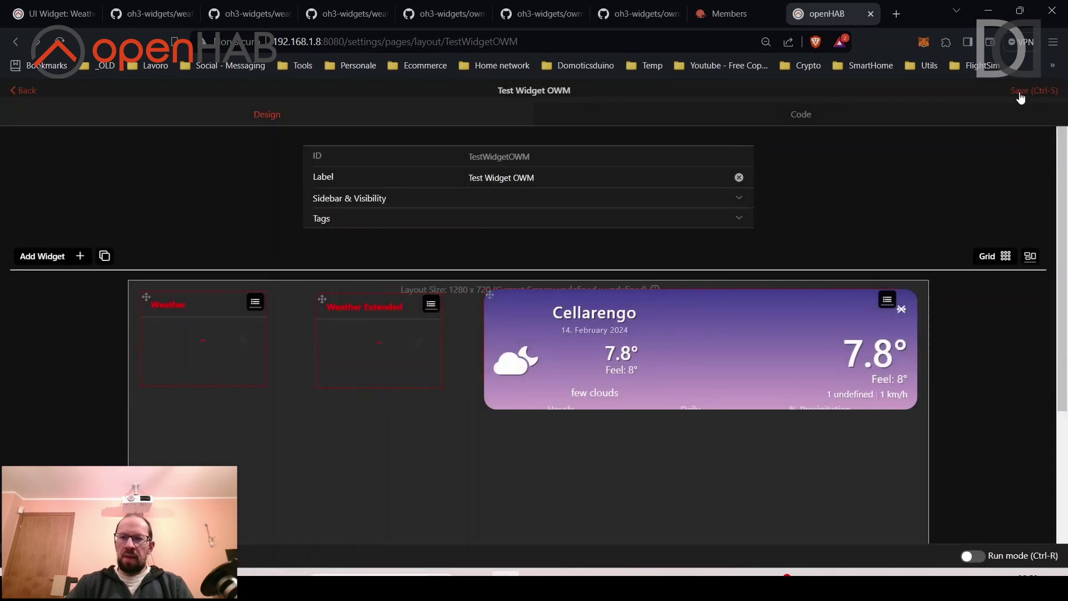
# Switch the page to Run mode and browse the weatherCard's daily and precipitation forecasts.
pyautogui.click(974, 556)
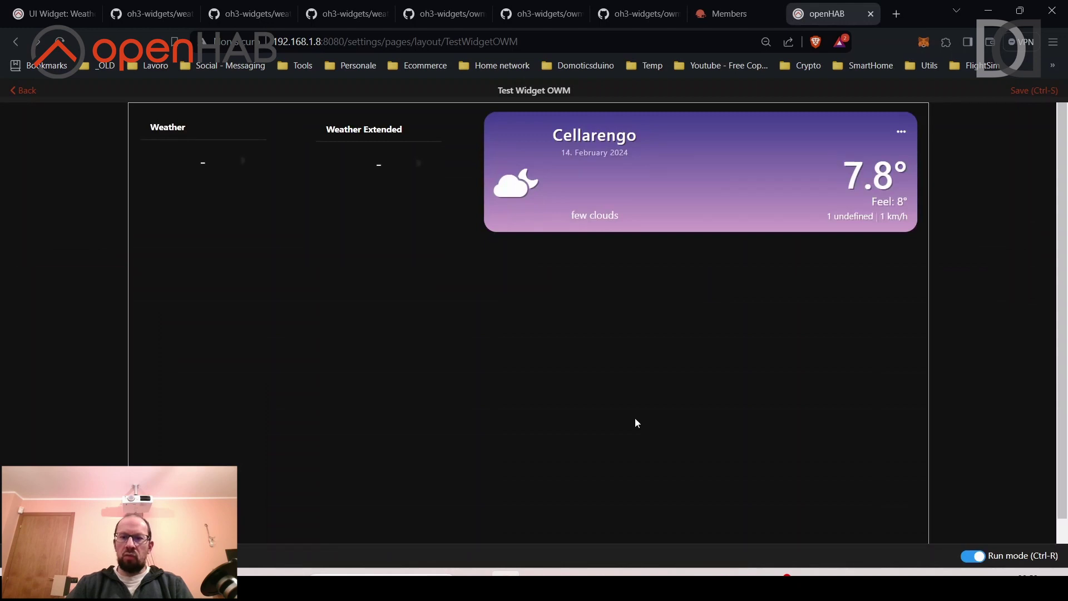
pyautogui.click(903, 133)
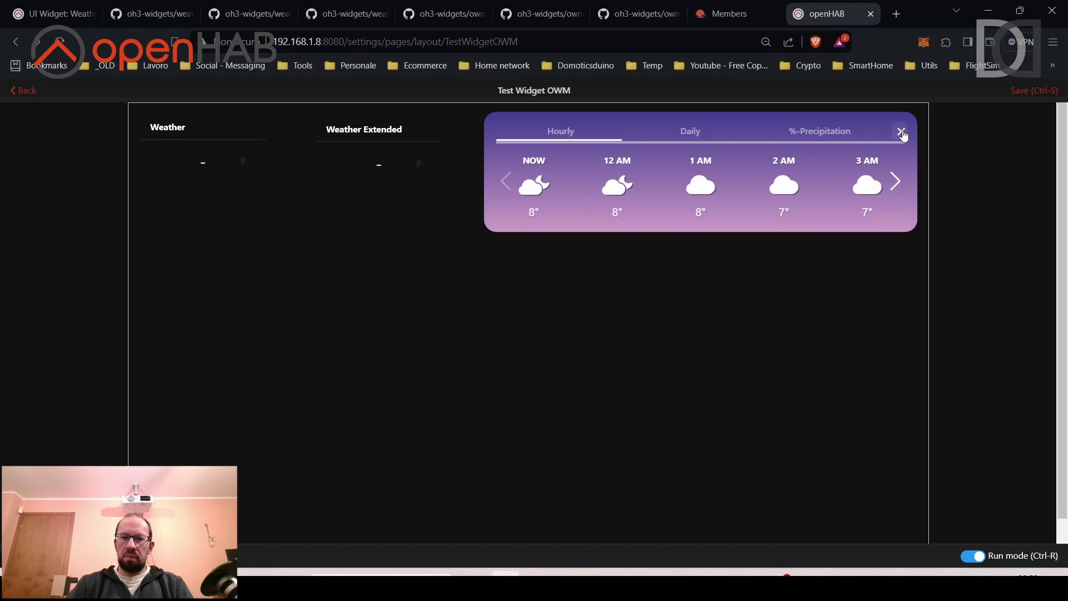
pyautogui.click(710, 140)
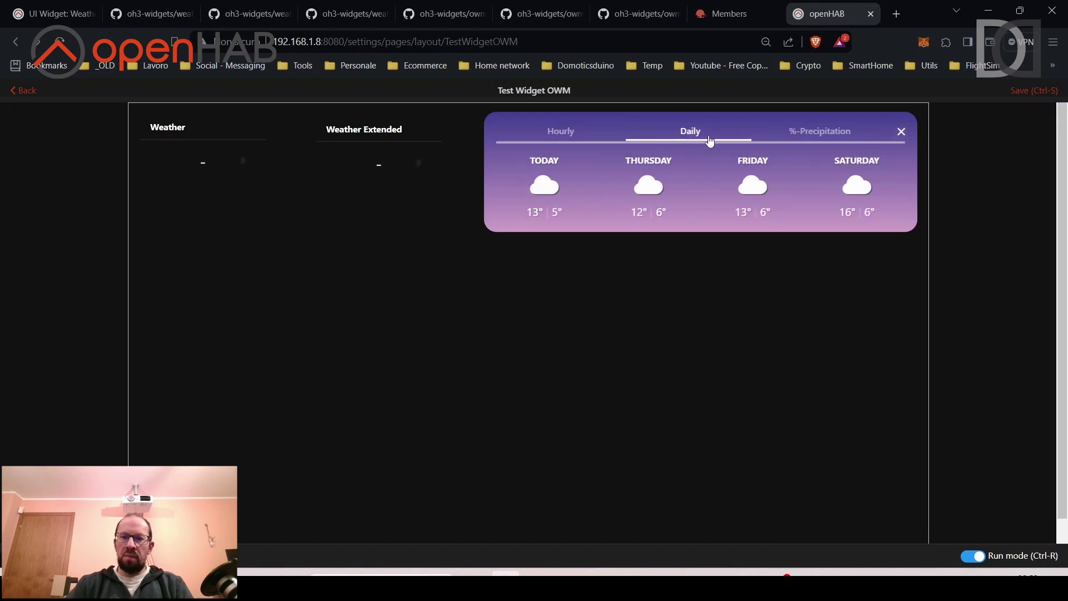
pyautogui.click(838, 136)
pyautogui.click(895, 181)
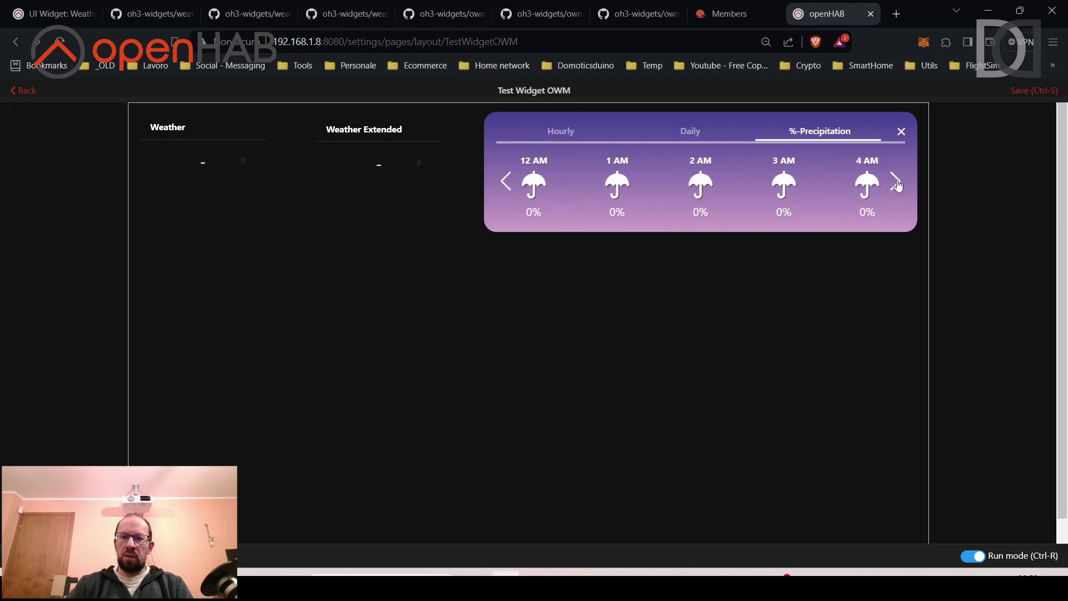
pyautogui.click(895, 181)
pyautogui.click(896, 182)
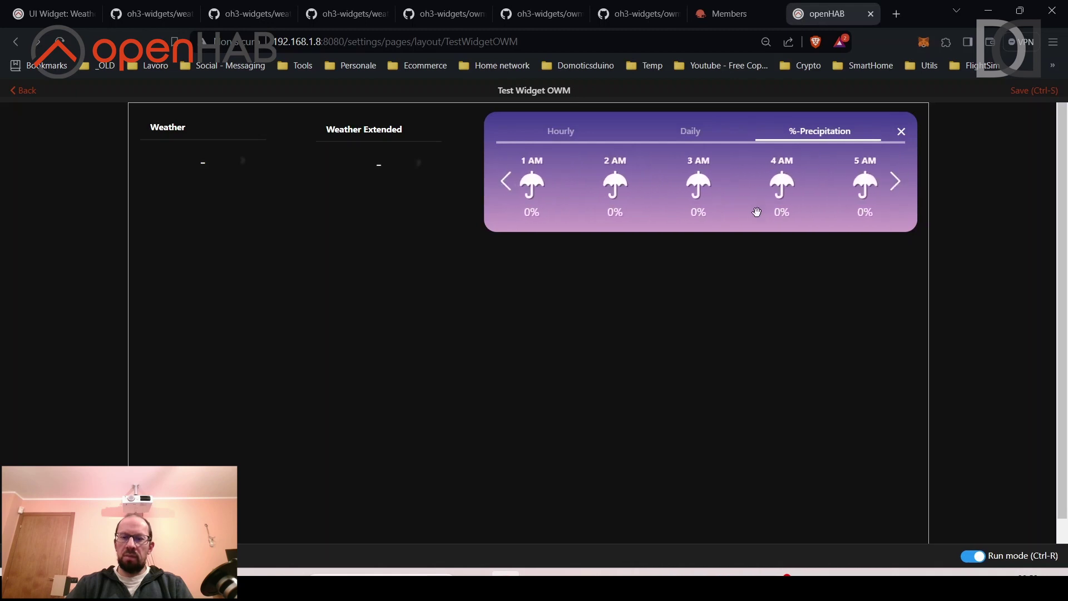
# Check the hourly forecast, collapse the card, open the Weather Extended popup, then return to the forum post.
pyautogui.click(699, 140)
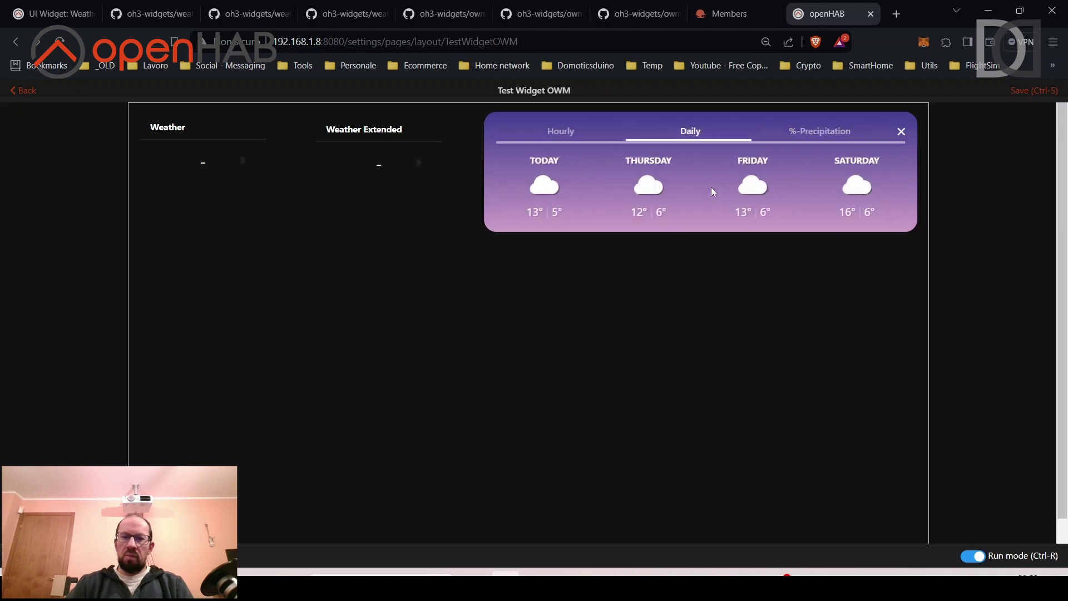
pyautogui.click(561, 139)
pyautogui.moveTo(592, 182); pyautogui.dragTo(647, 188)
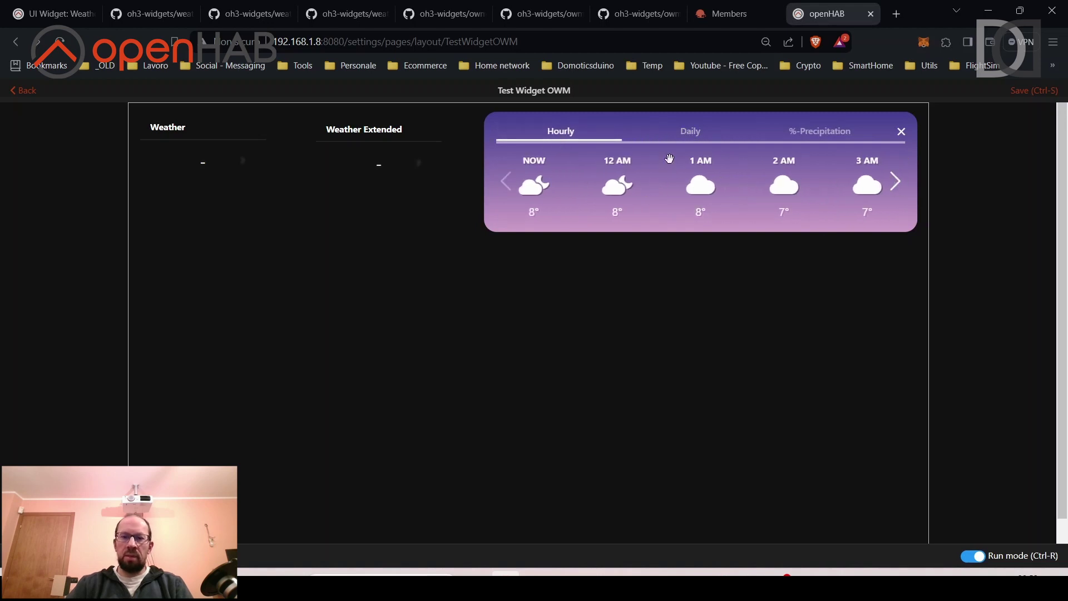
pyautogui.click(901, 132)
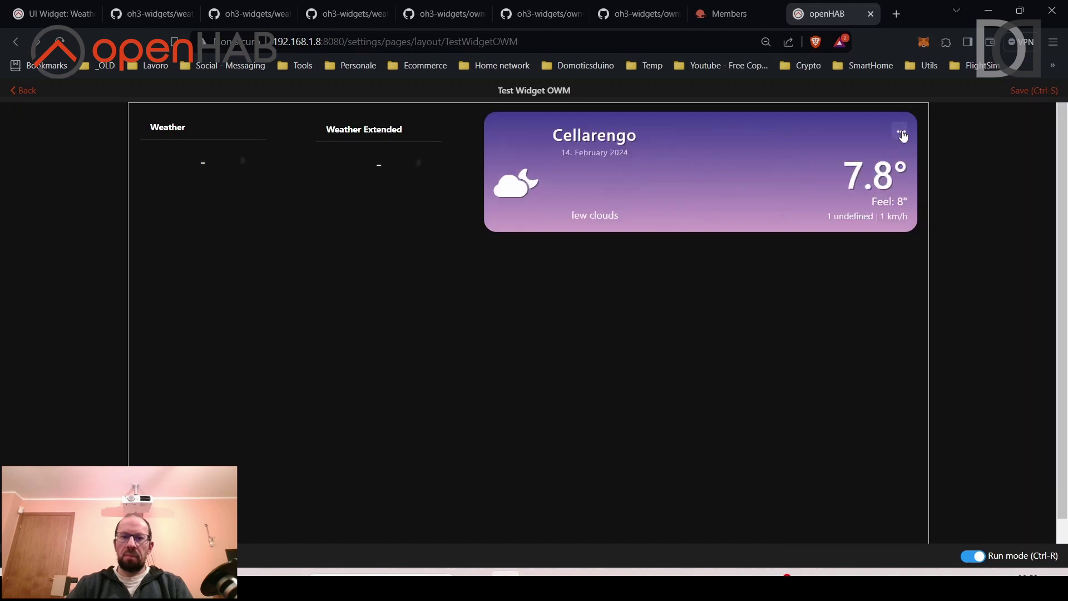
pyautogui.click(378, 163)
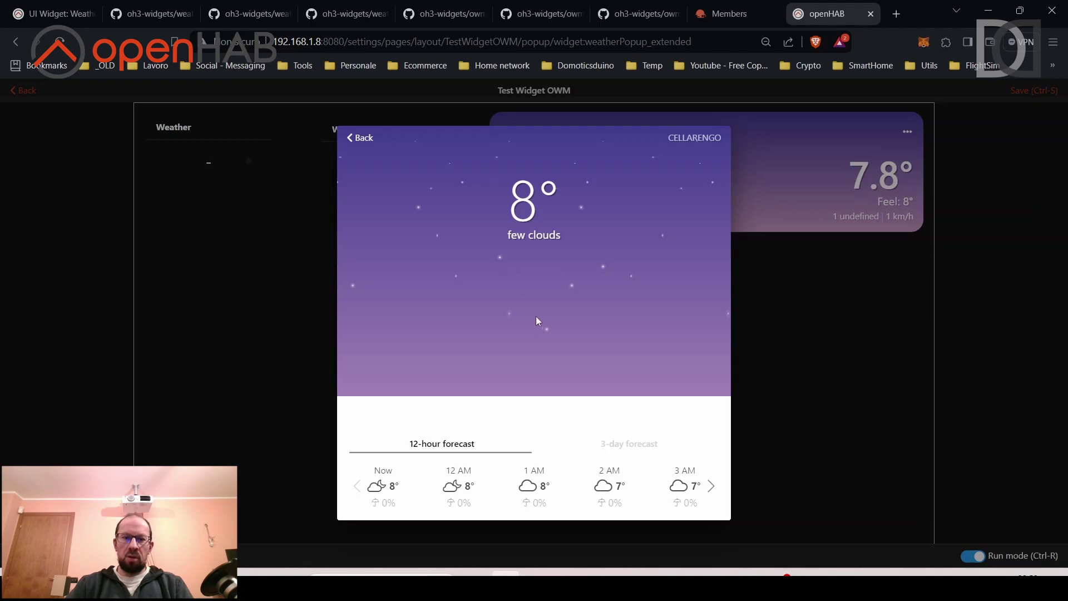
pyautogui.click(58, 11)
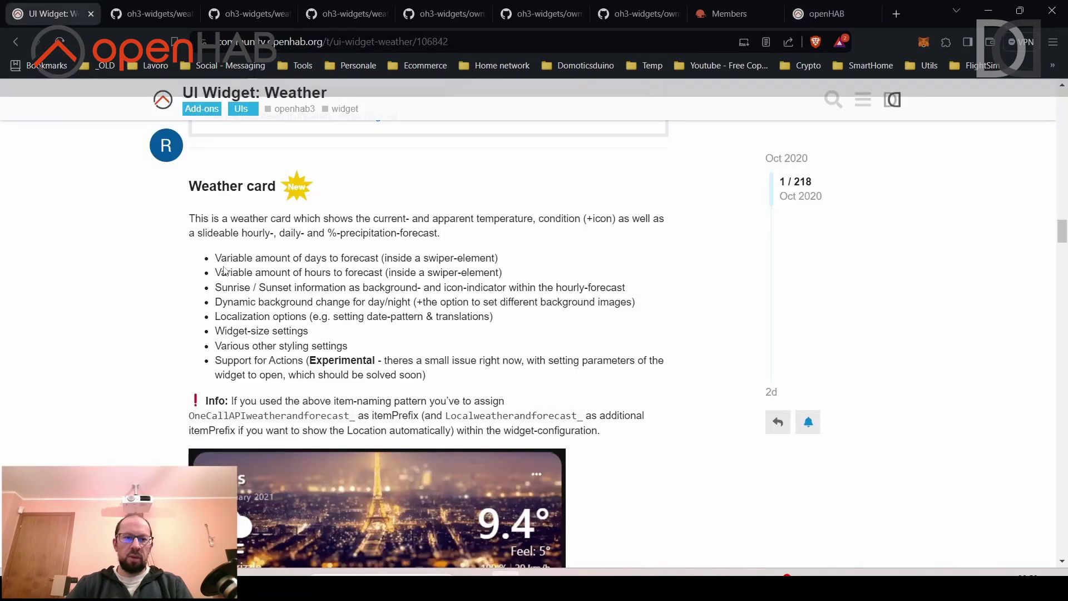
# Open the Images section's landmark icon source link in a new tab and view the Flaticon page.
pyautogui.scroll(15, 224, 269)
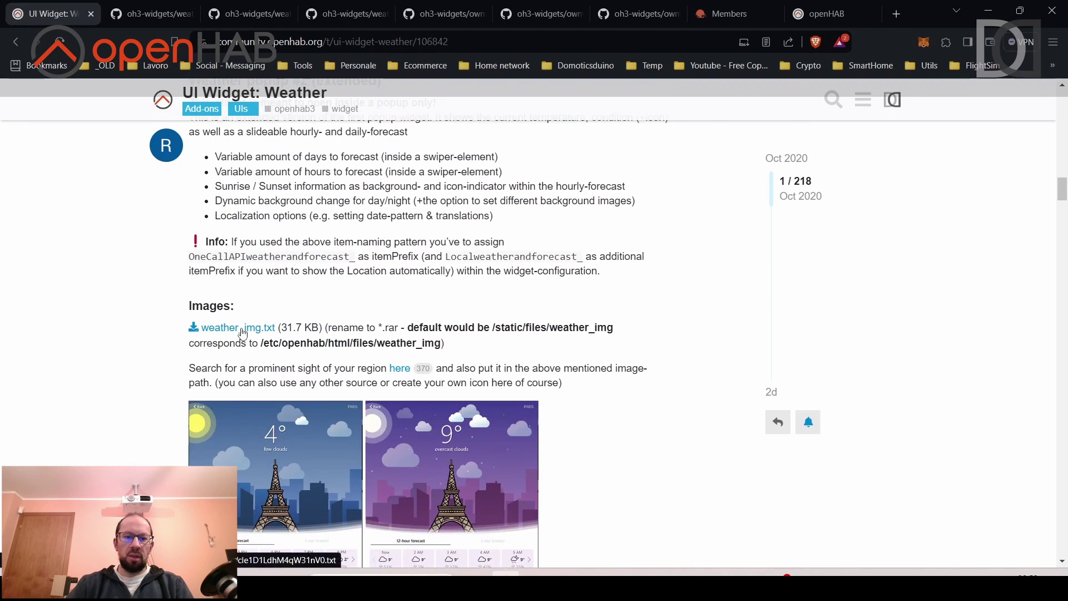
pyautogui.rightClick(401, 373)
pyautogui.click(429, 380)
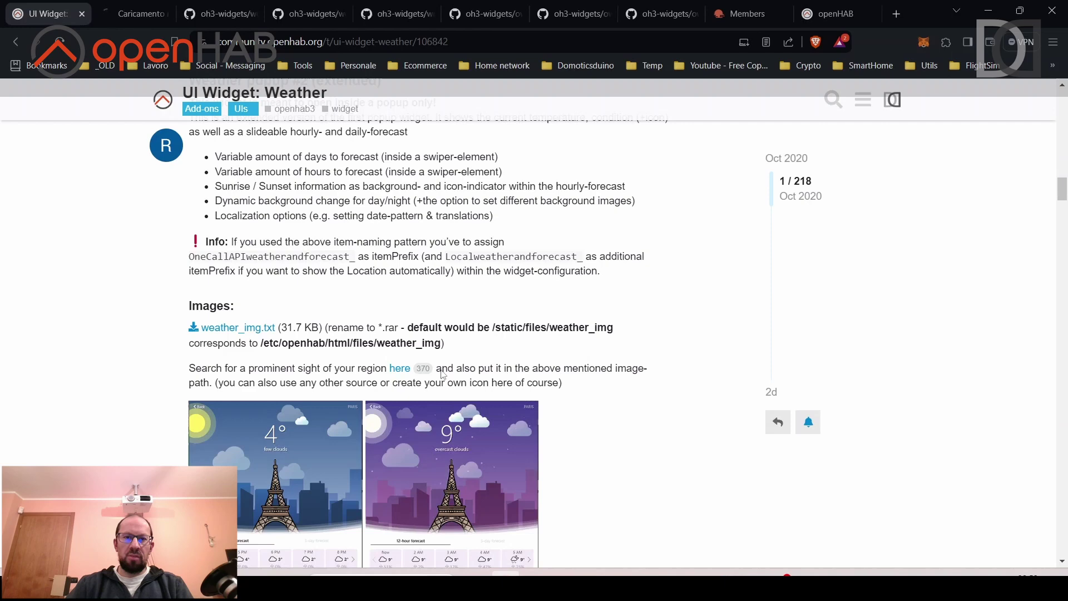
pyautogui.click(137, 14)
pyautogui.scroll(-1, 334, 345)
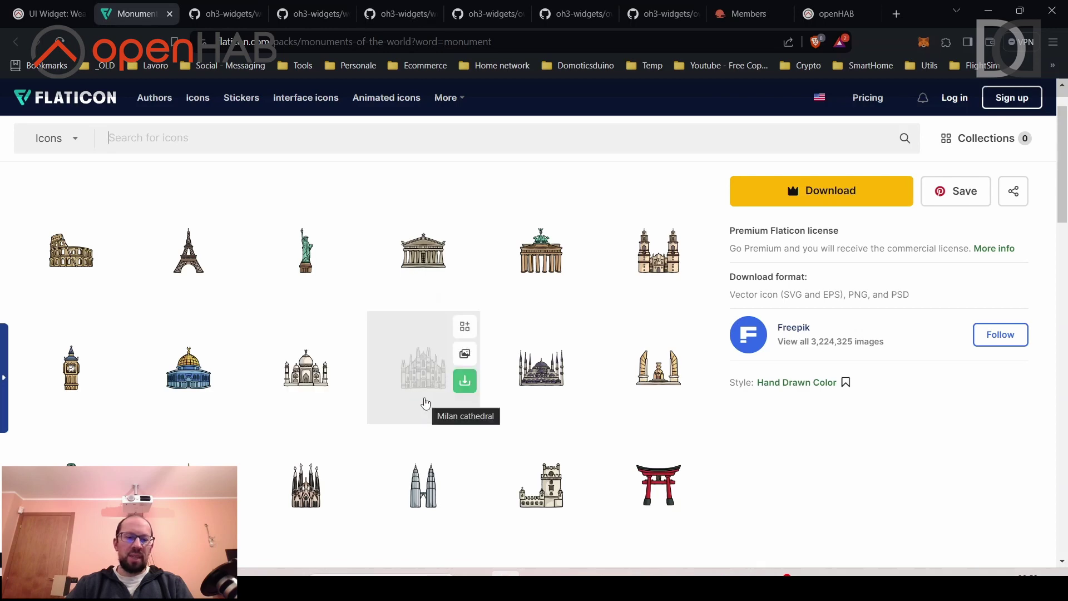
pyautogui.scroll(-1, 426, 402)
pyautogui.scroll(-4, 426, 402)
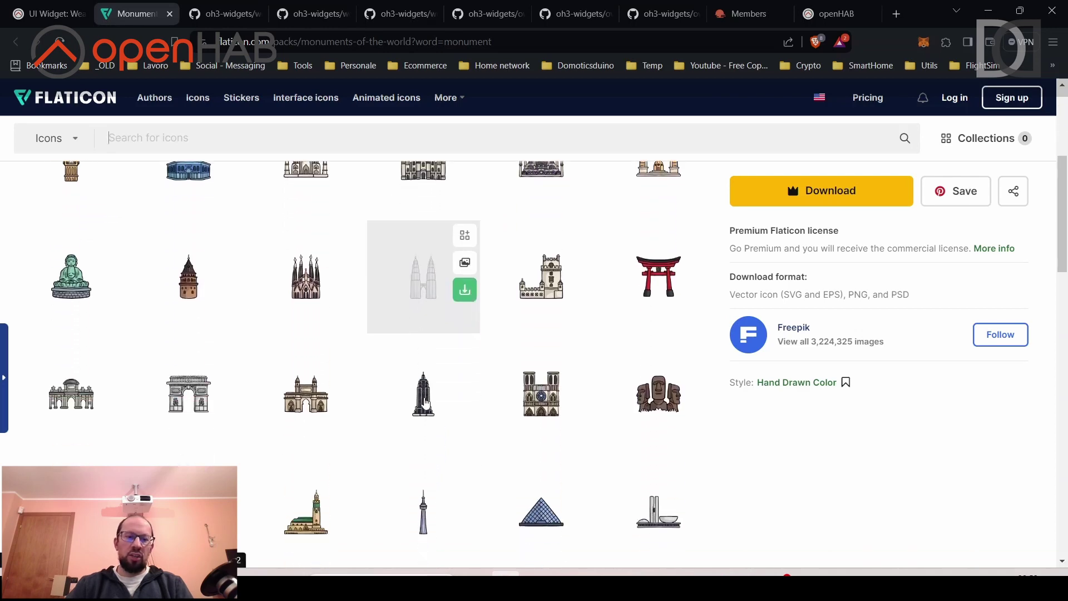
pyautogui.scroll(-1, 426, 403)
pyautogui.scroll(4, 426, 402)
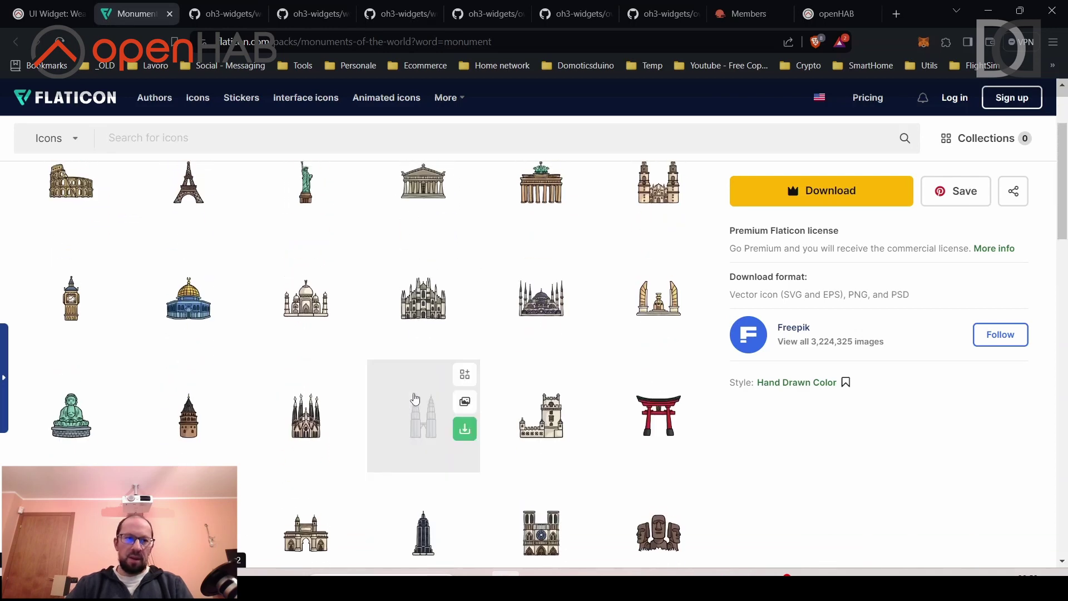